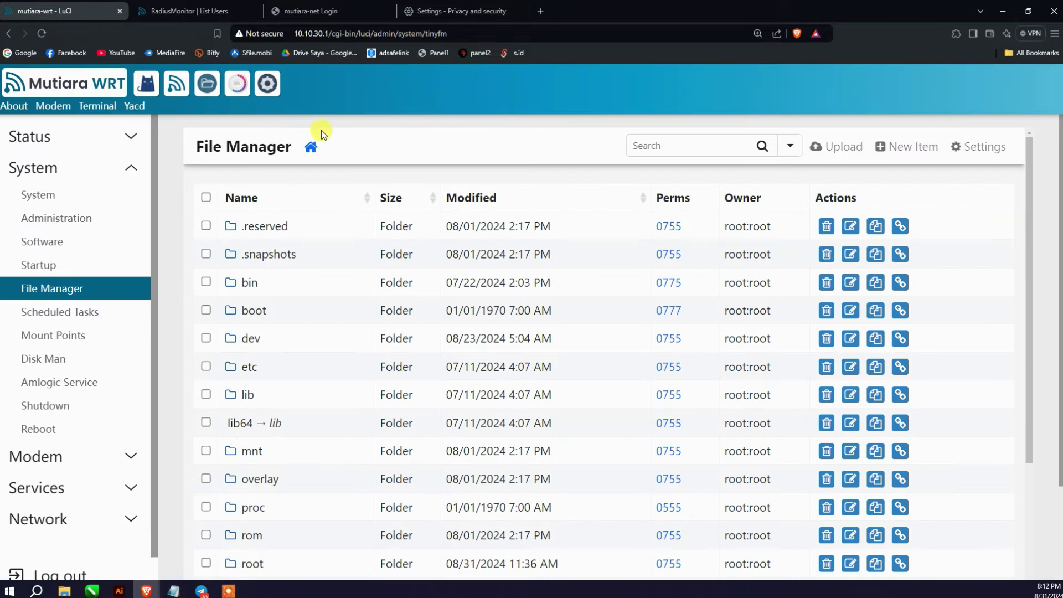
Open www/hotspotlogin/template and compare it with the live hotspot login page.
scroll(384, 230, down, 7)
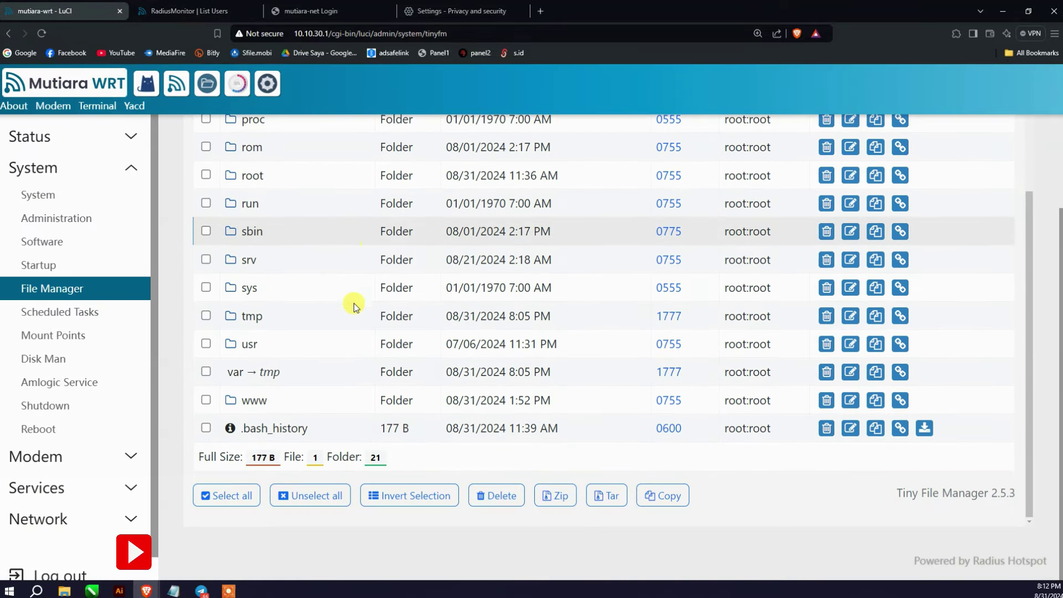
click(252, 401)
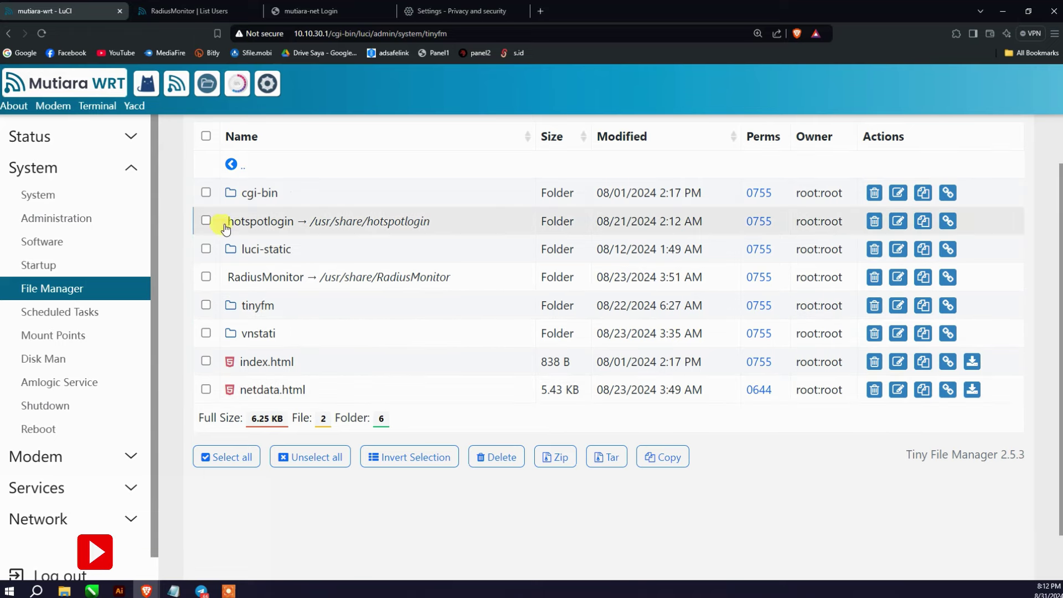
click(247, 224)
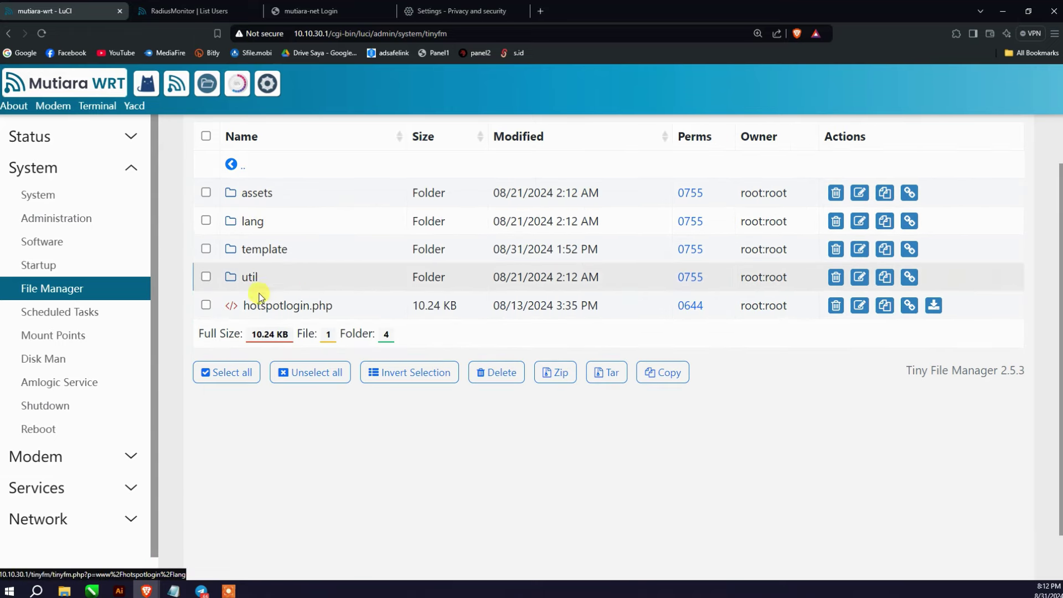
click(258, 250)
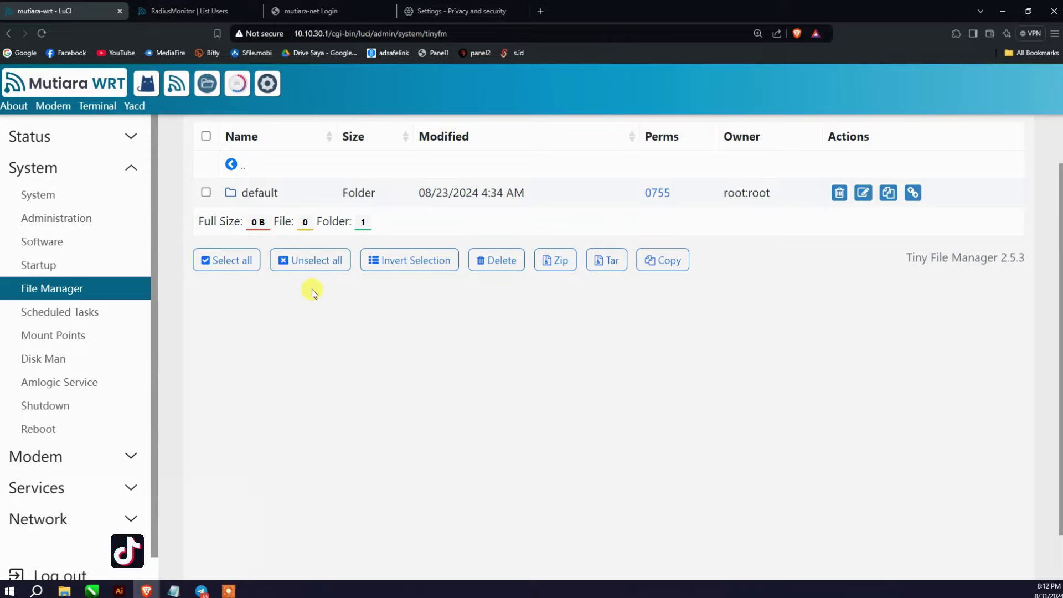
click(308, 11)
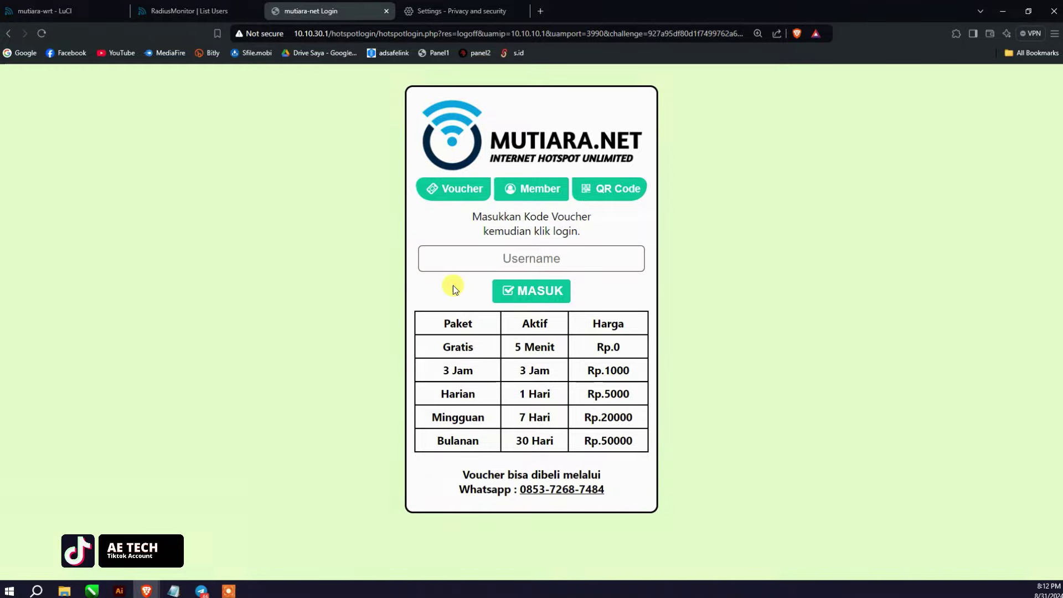
click(61, 17)
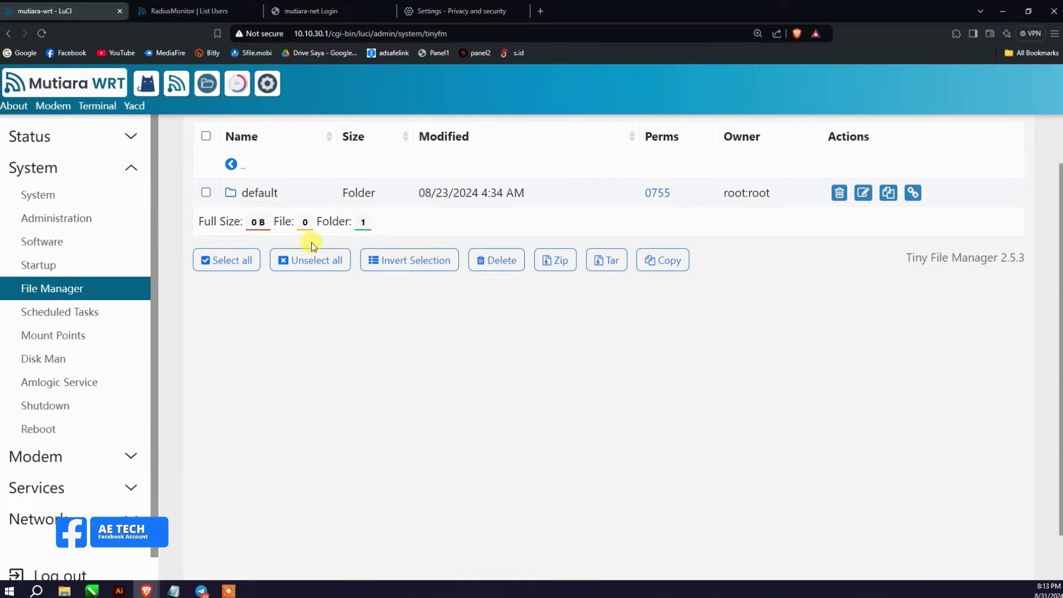
Go back up to www, then reopen the hotspotlogin folder, checking the login page again.
click(259, 193)
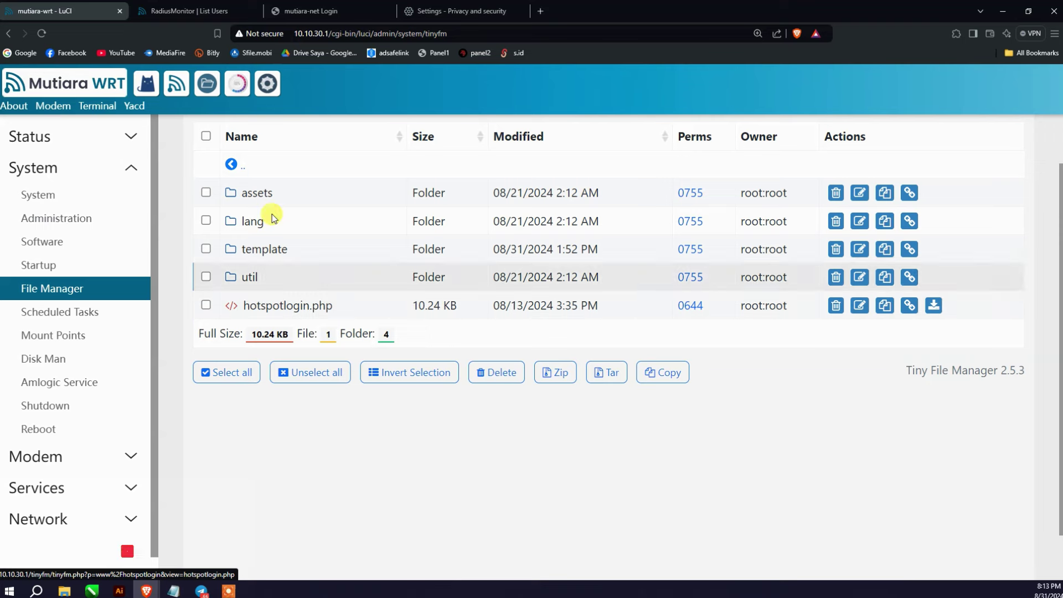
click(230, 164)
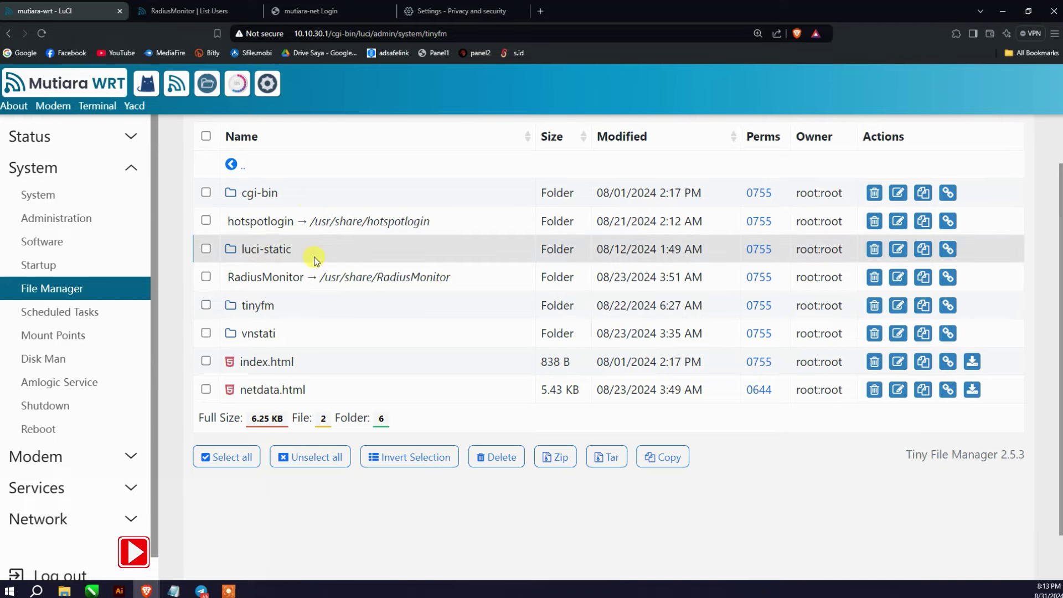
click(310, 10)
click(67, 11)
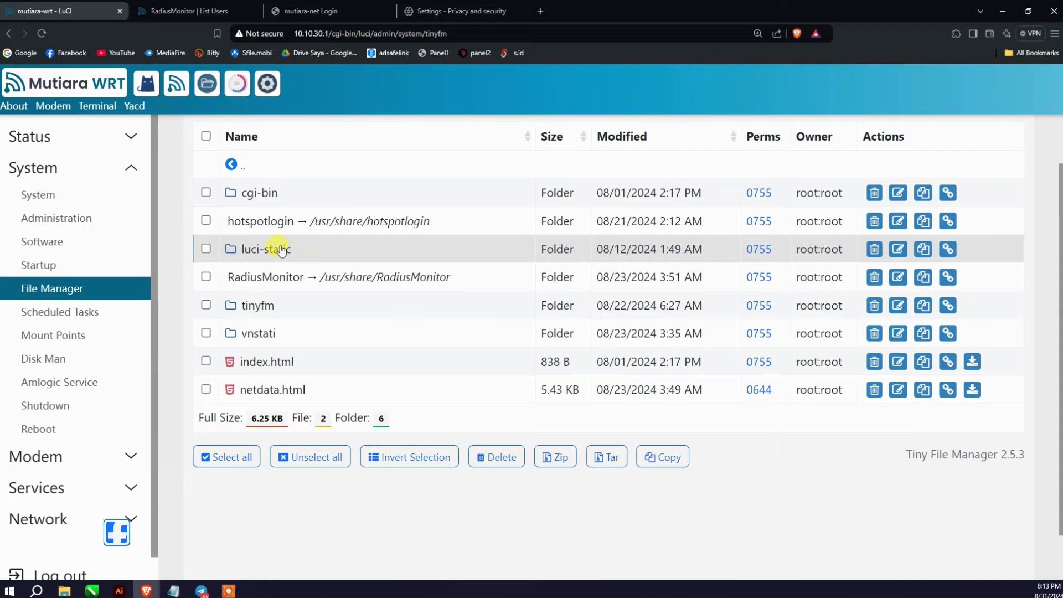
click(251, 224)
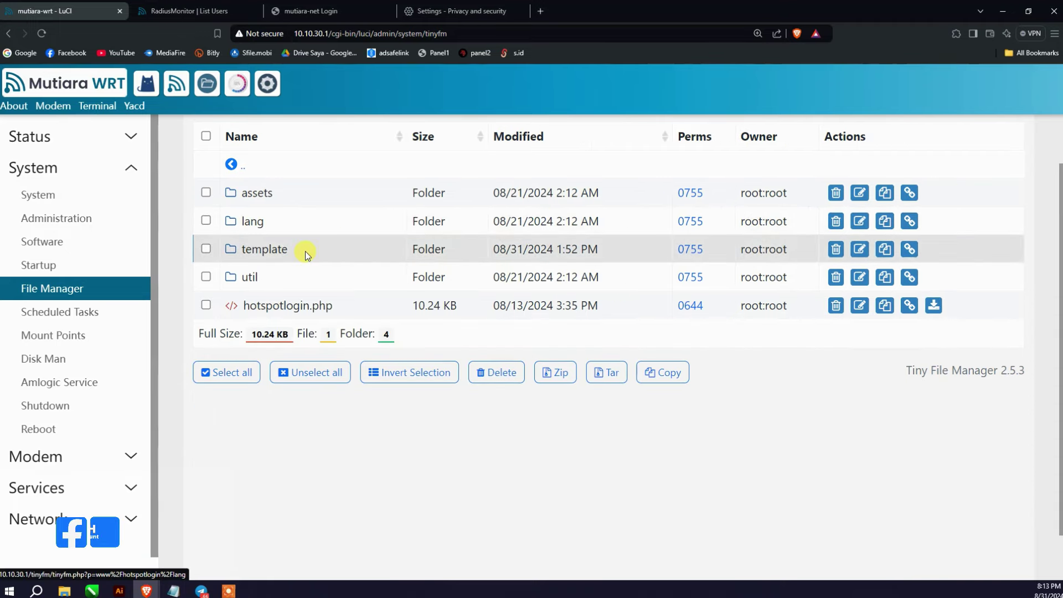
click(297, 12)
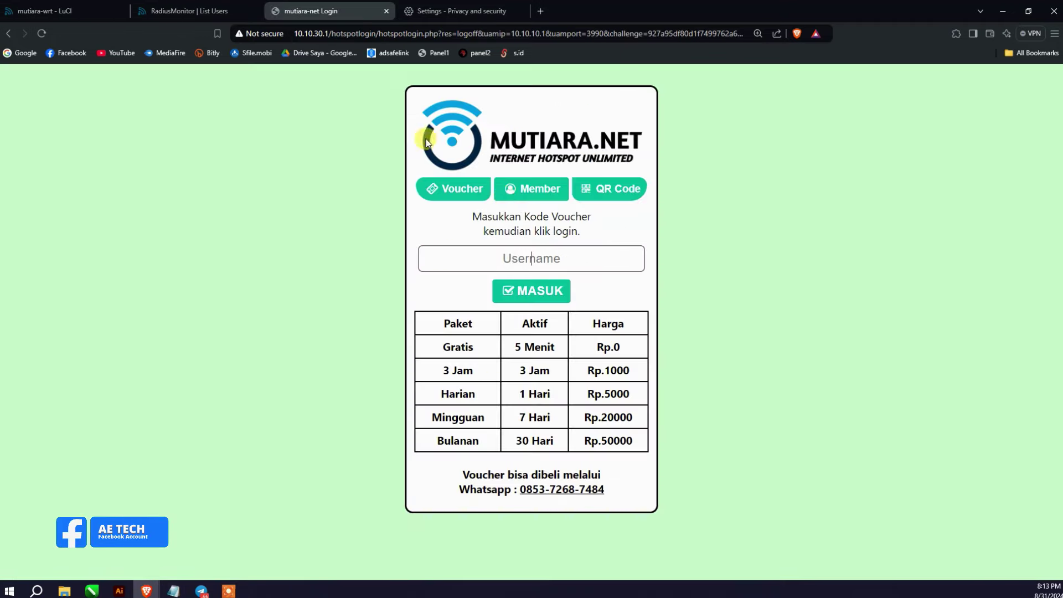
click(44, 10)
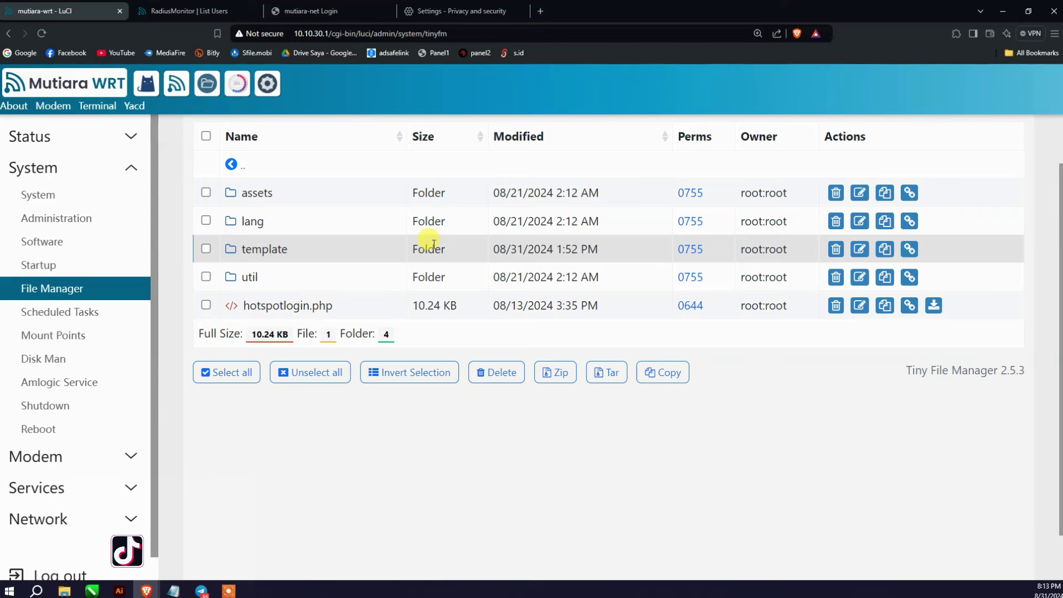
Go up from hotspotlogin through www to the router's root folder, glancing at the Downloads window.
click(232, 165)
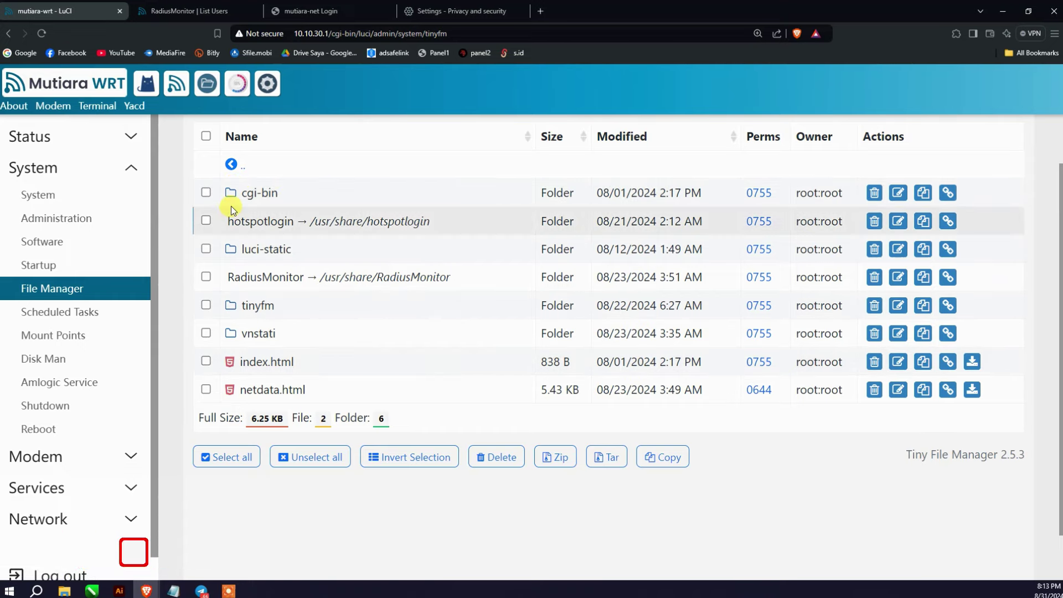
click(232, 166)
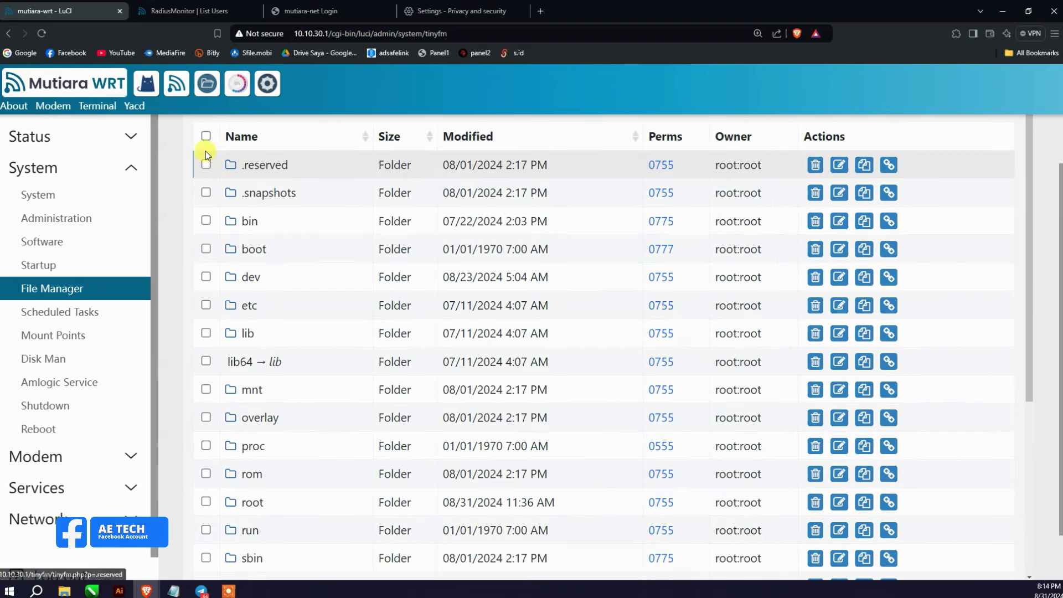
scroll(298, 232, down, 1)
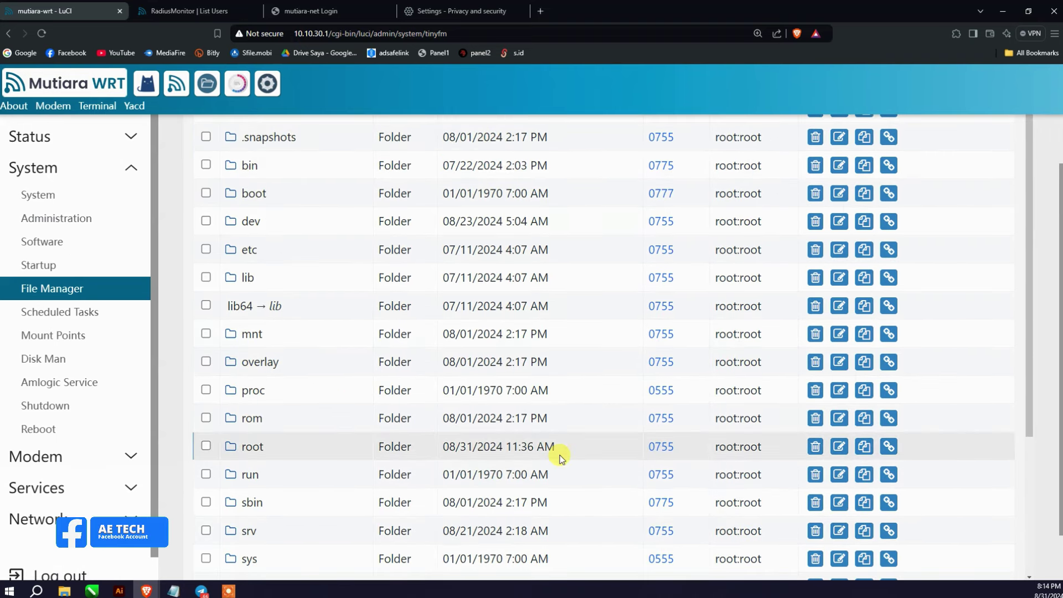
key(alt+Tab)
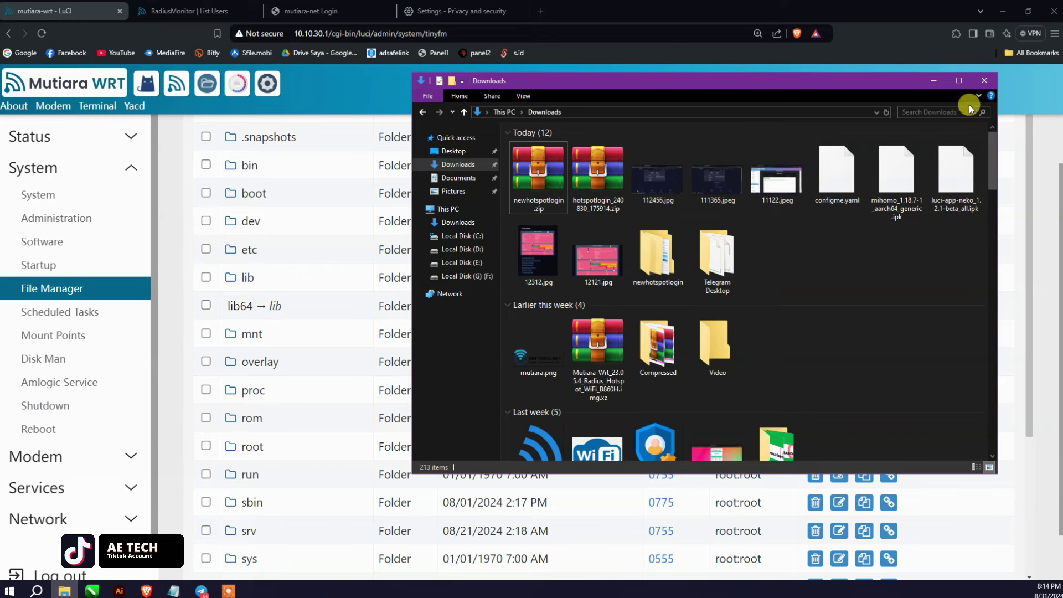
click(938, 80)
scroll(300, 220, down, 3)
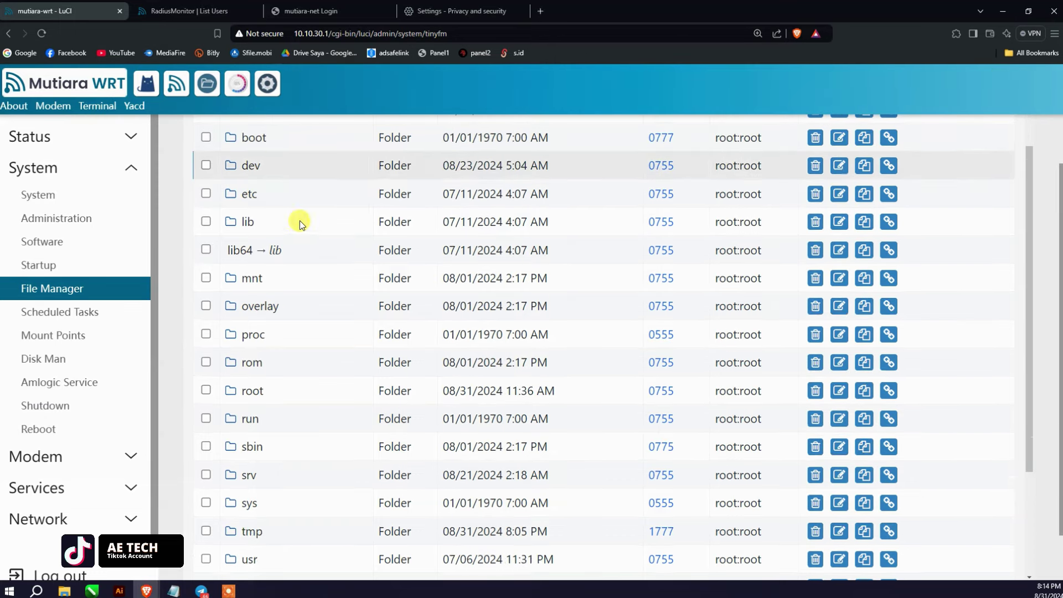
scroll(308, 224, up, 3)
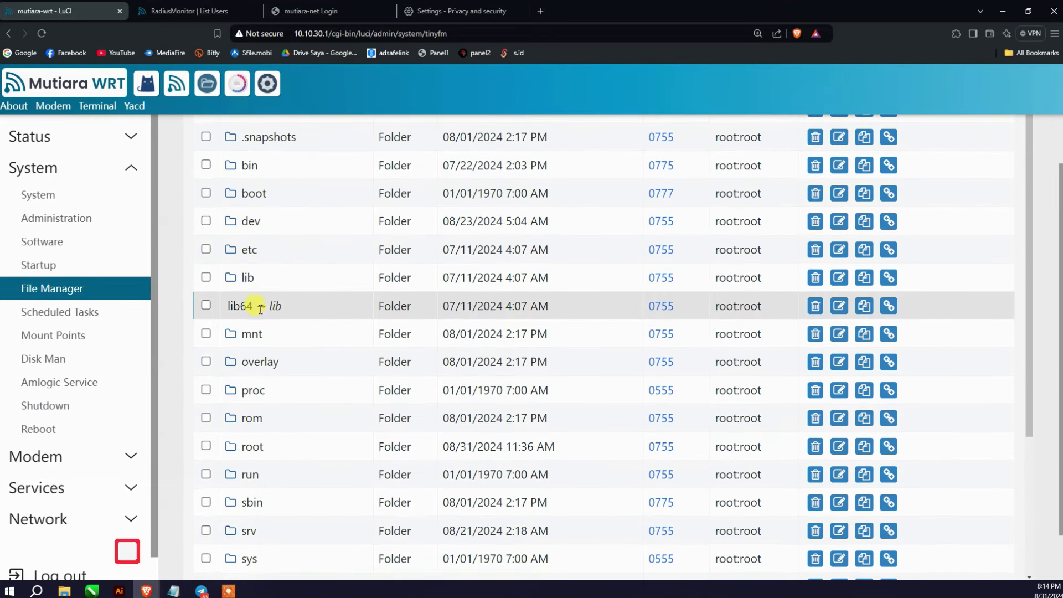
scroll(293, 331, down, 4)
scroll(292, 364, up, 4)
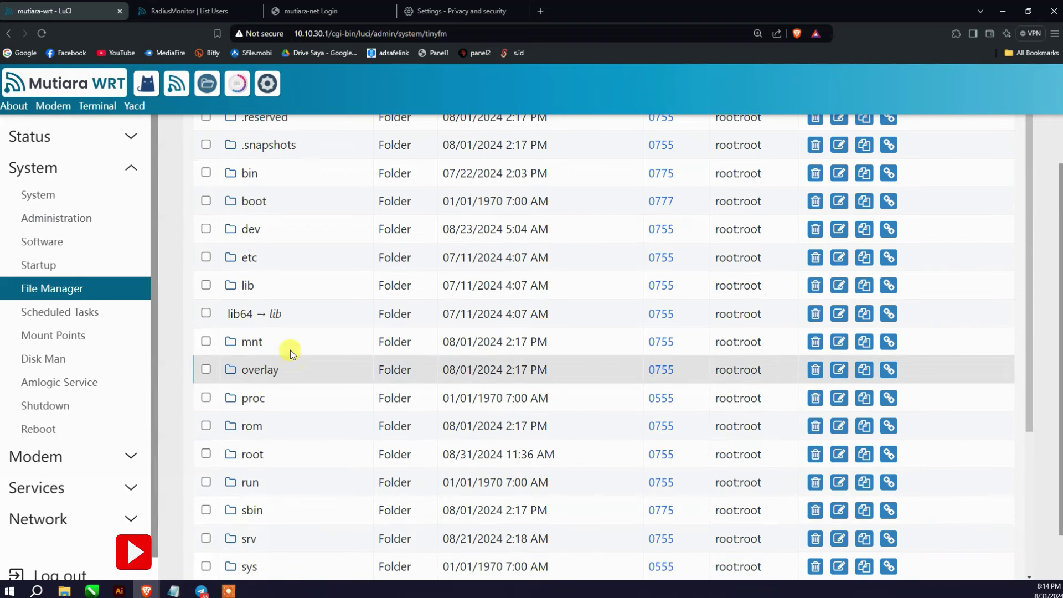
Open the etc folder and scroll through its contents.
click(245, 260)
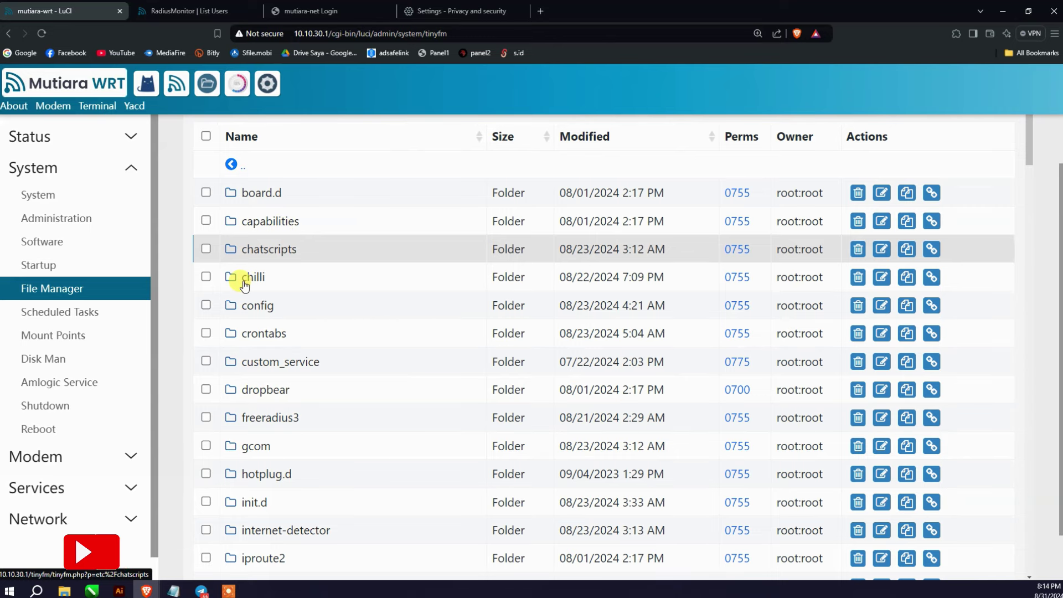
scroll(279, 354, down, 3)
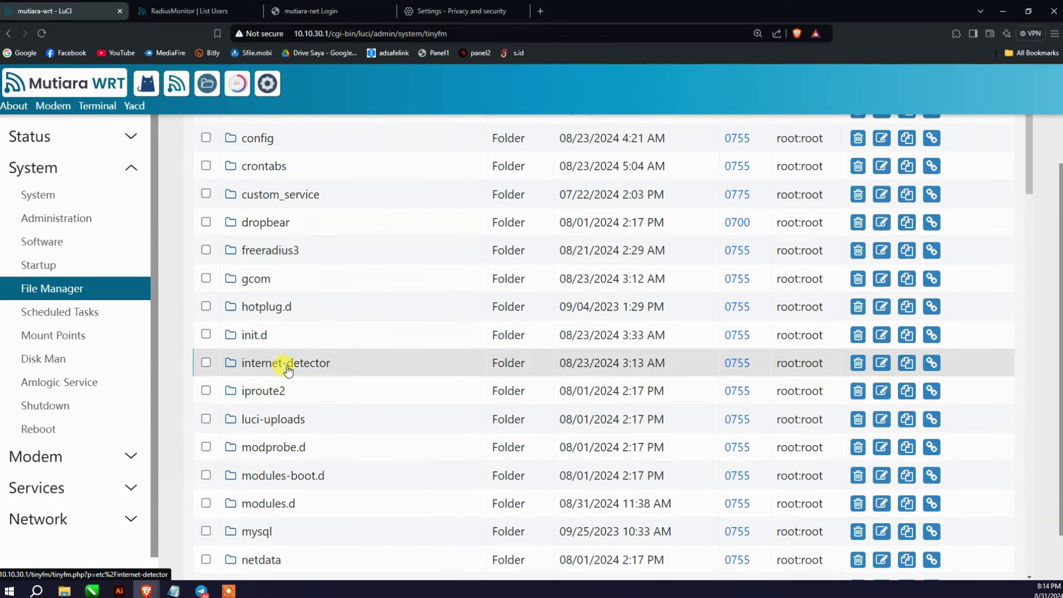
scroll(317, 344, down, 1)
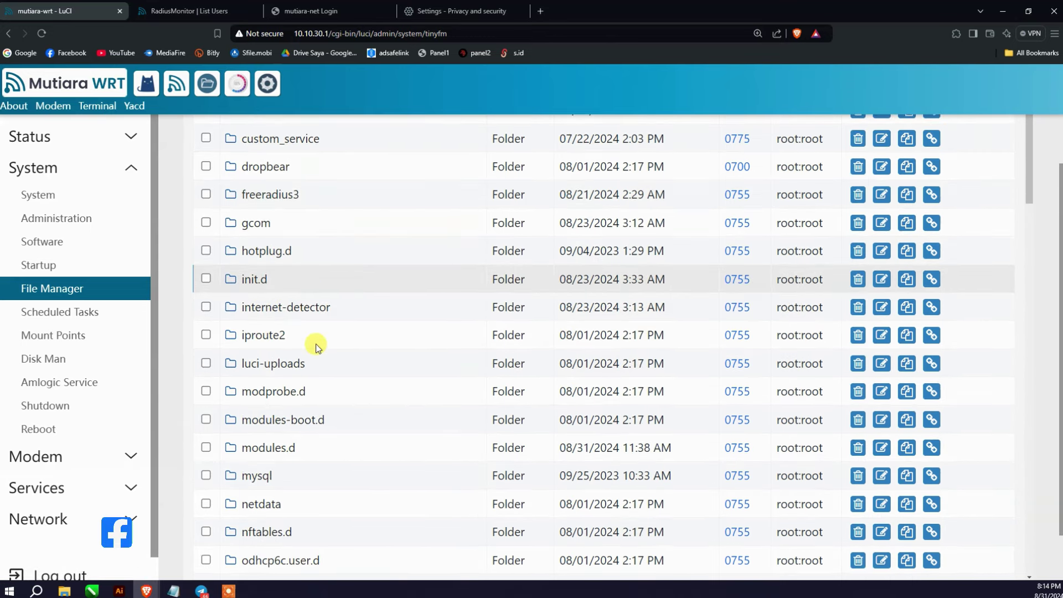
scroll(316, 346, down, 5)
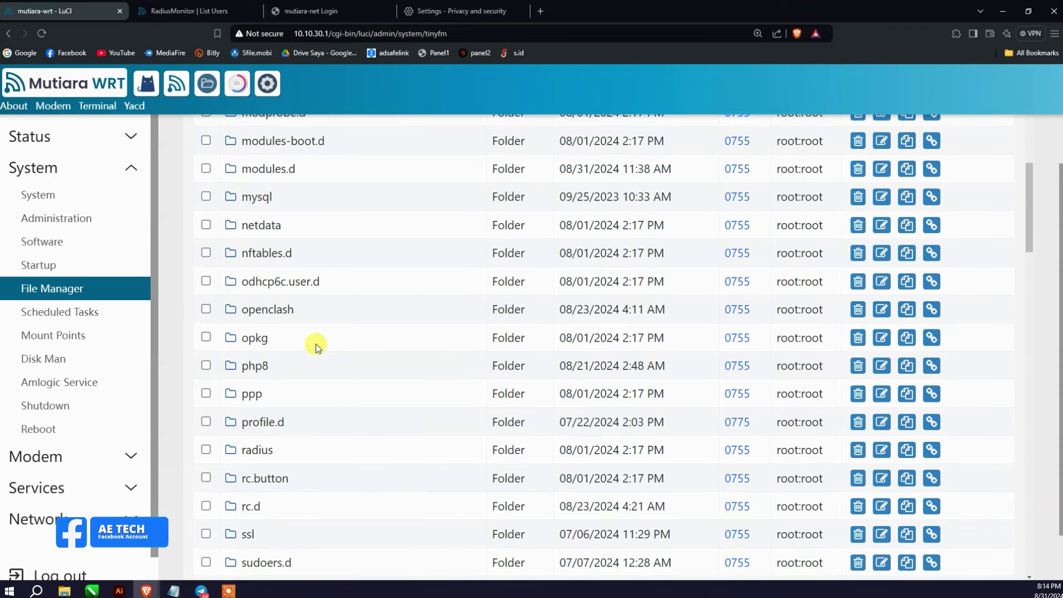
scroll(319, 377, down, 5)
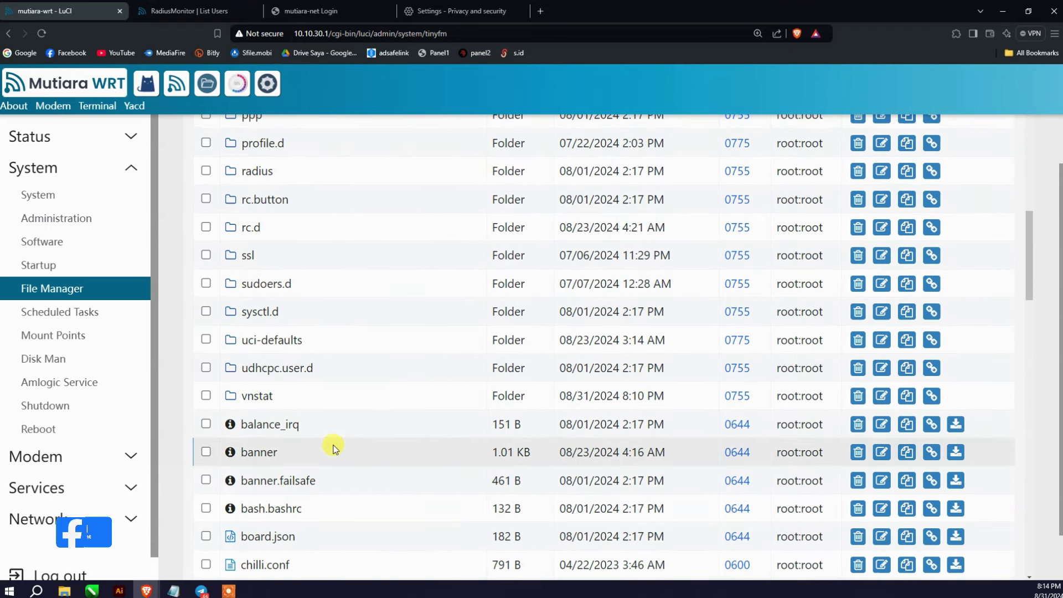
scroll(335, 448, up, 2)
scroll(332, 443, up, 10)
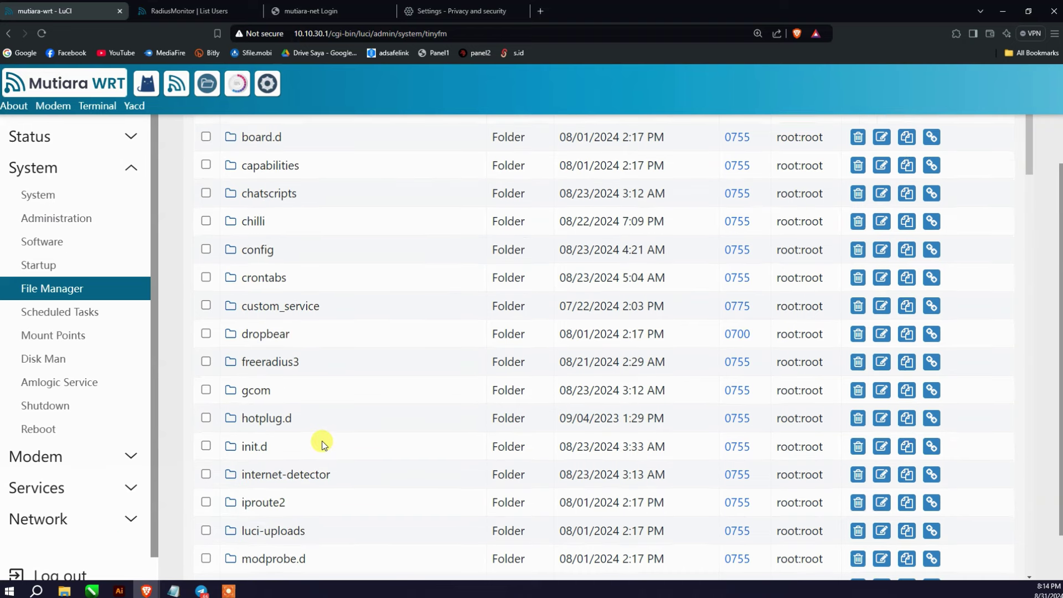
scroll(310, 430, down, 10)
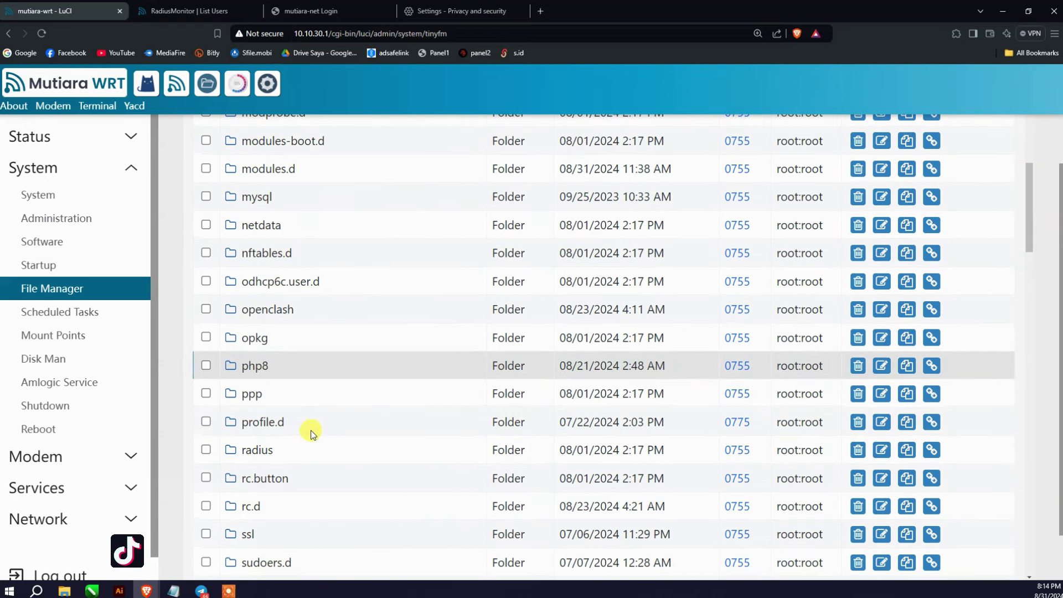
scroll(321, 430, up, 10)
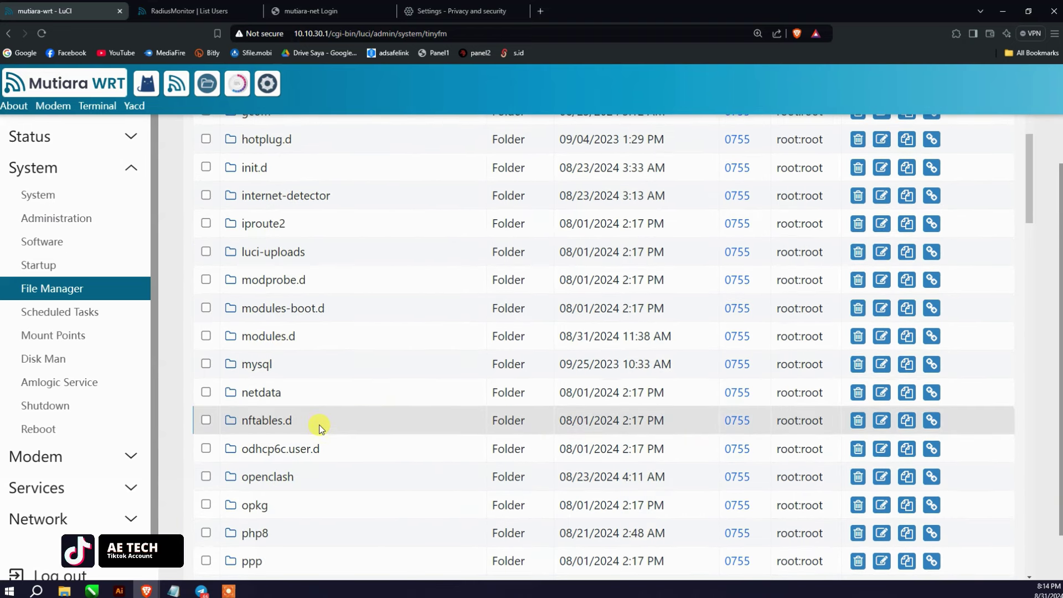
scroll(277, 249, down, 7)
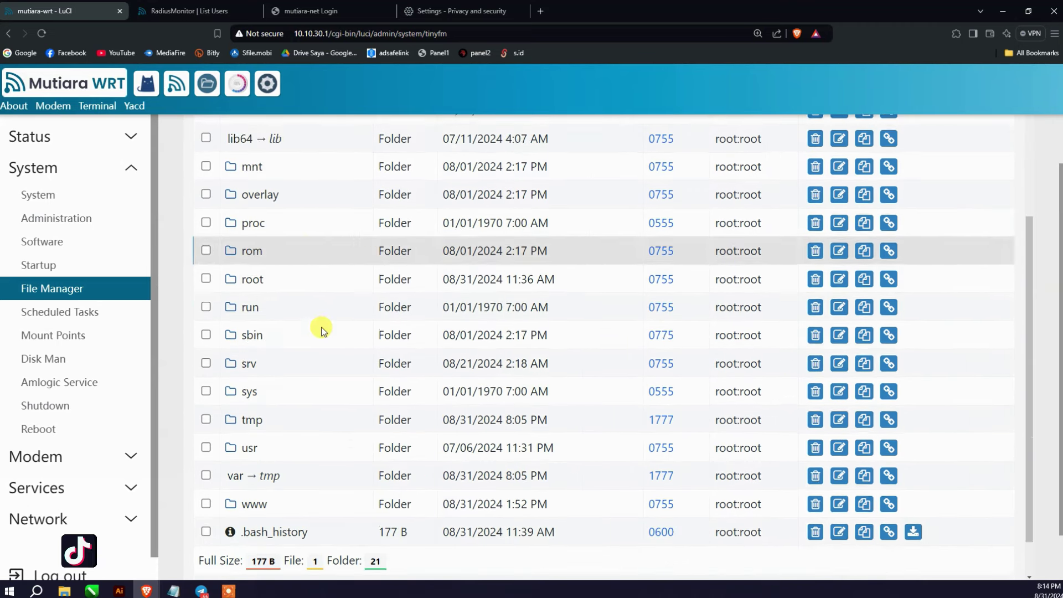
Open /usr/share and scroll its listing to the hotspotlogin folder beside dnsmasq, freeradius3 and luci.
click(252, 399)
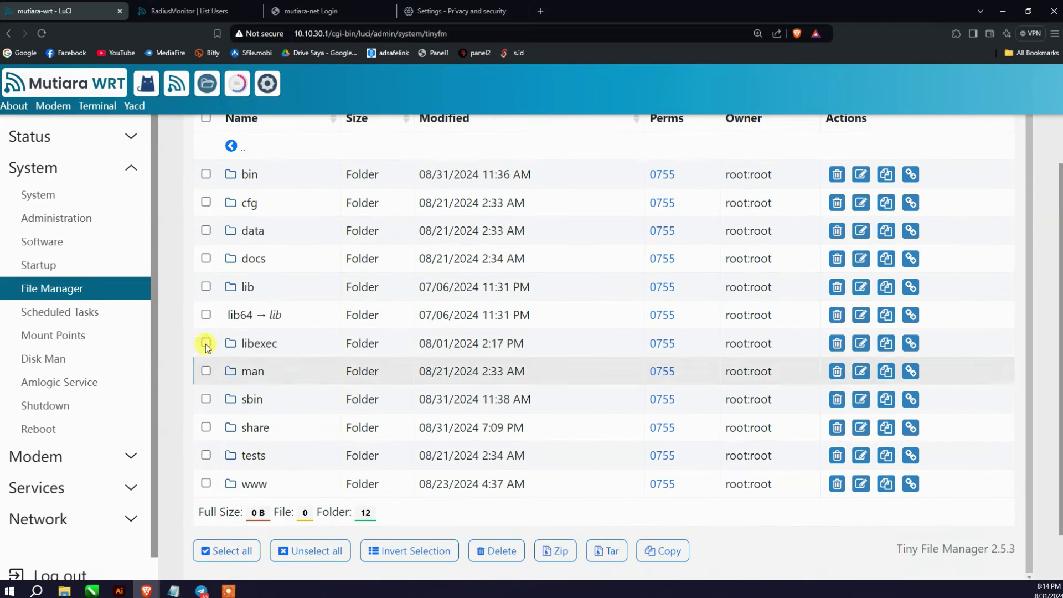
scroll(324, 236, up, 1)
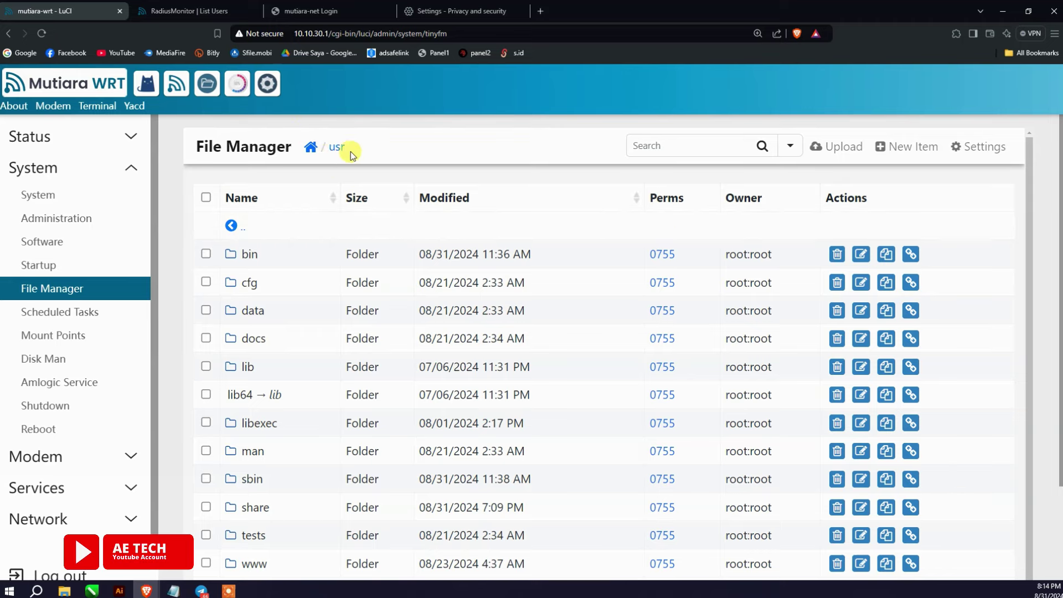
scroll(249, 484, down, 2)
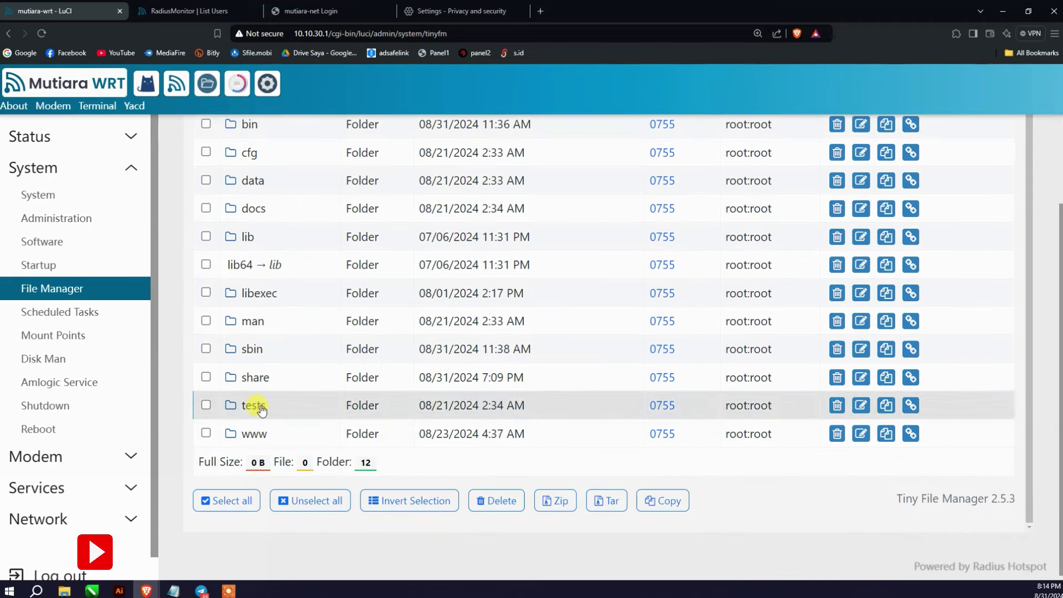
click(253, 382)
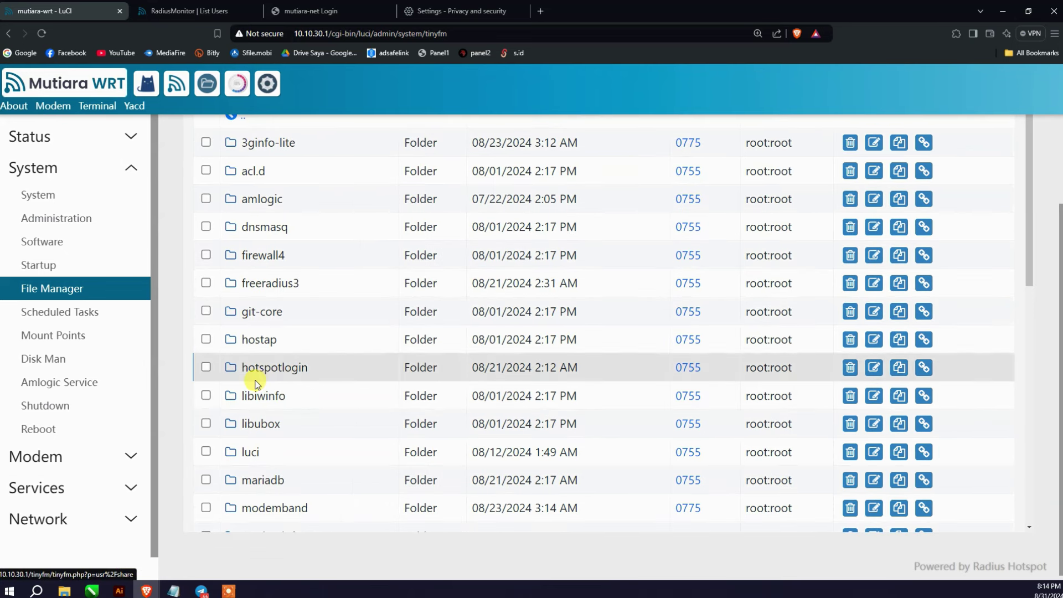
scroll(247, 381, up, 2)
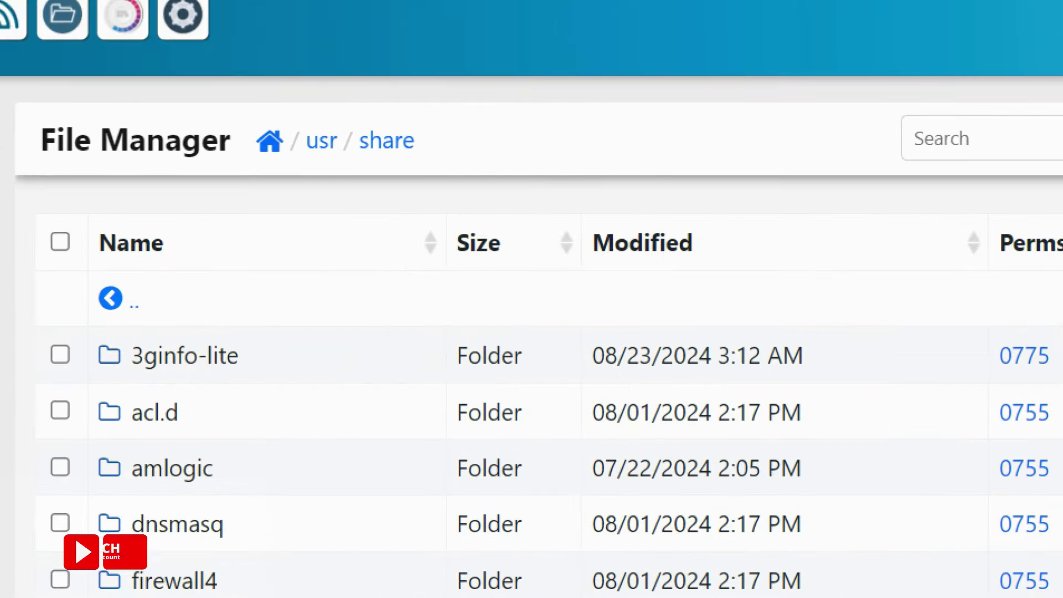
scroll(351, 178, down, 5)
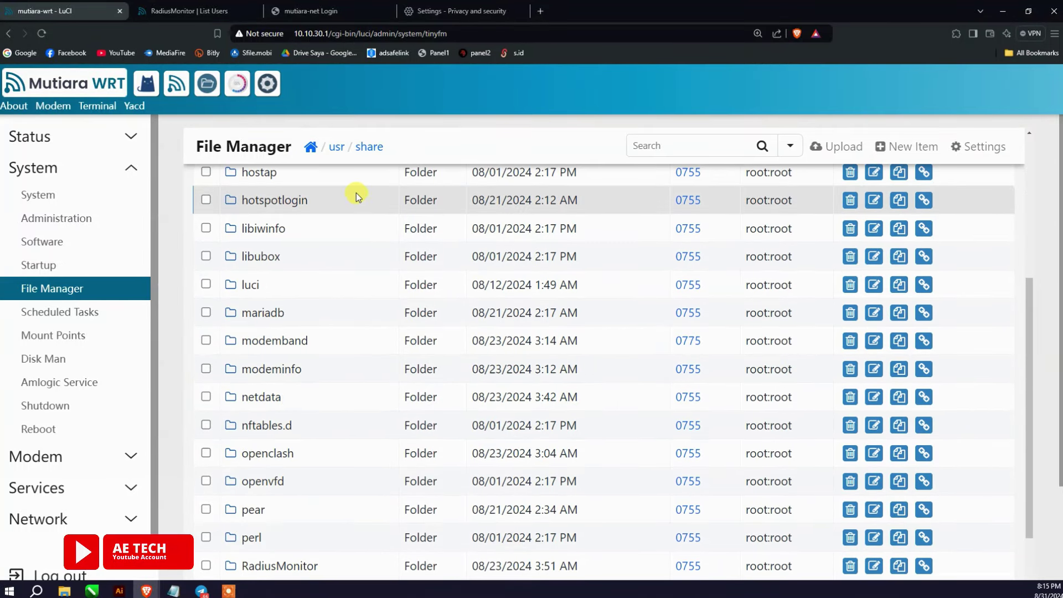
scroll(356, 194, up, 2)
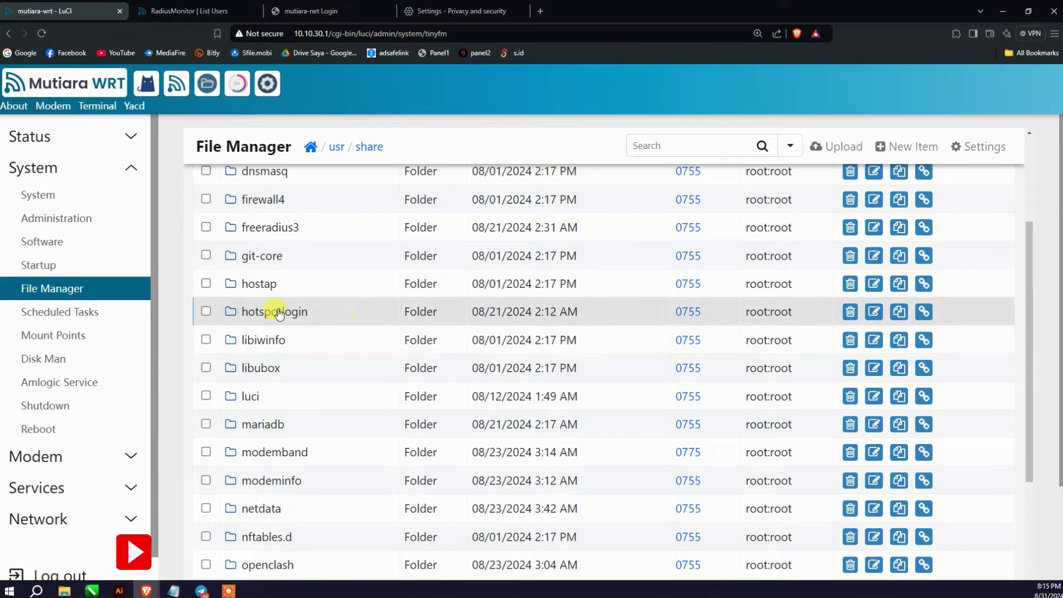
Rename the existing /usr/share/hotspotlogin folder to '1' to keep it as a backup.
click(872, 313)
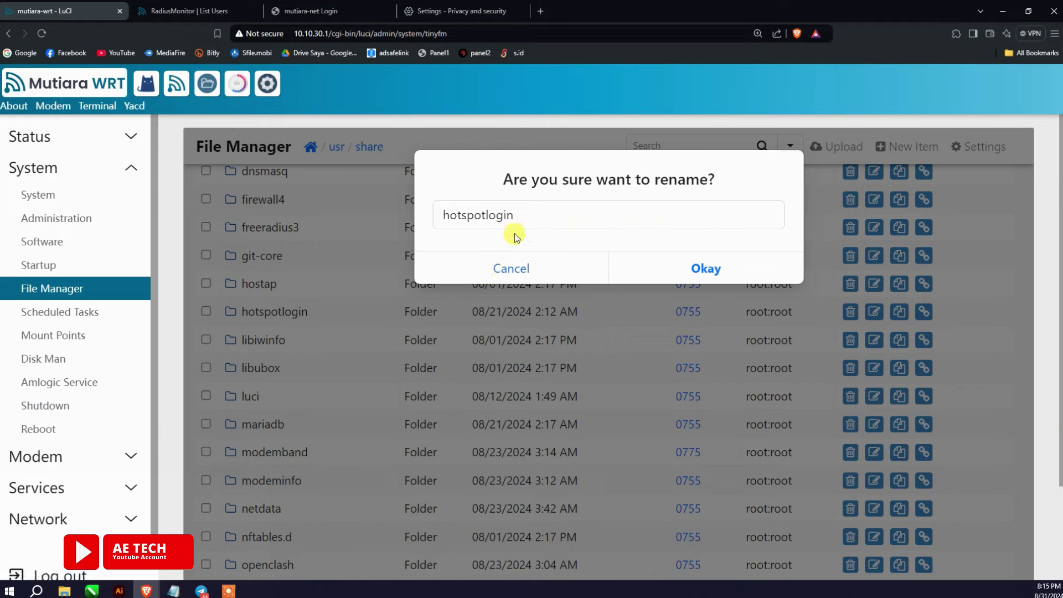
drag(517, 217, 392, 217)
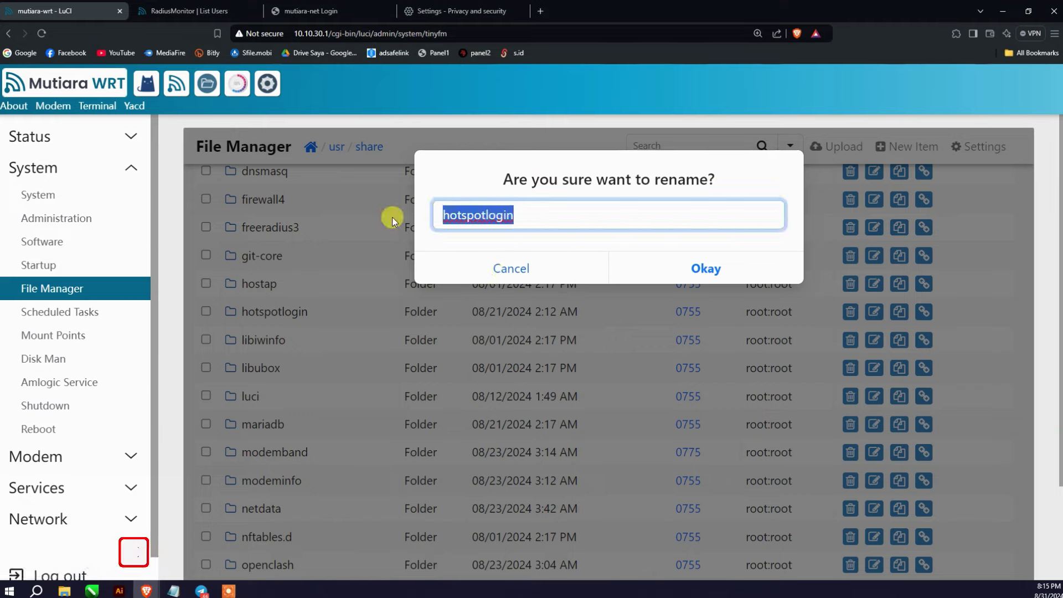
text(1)
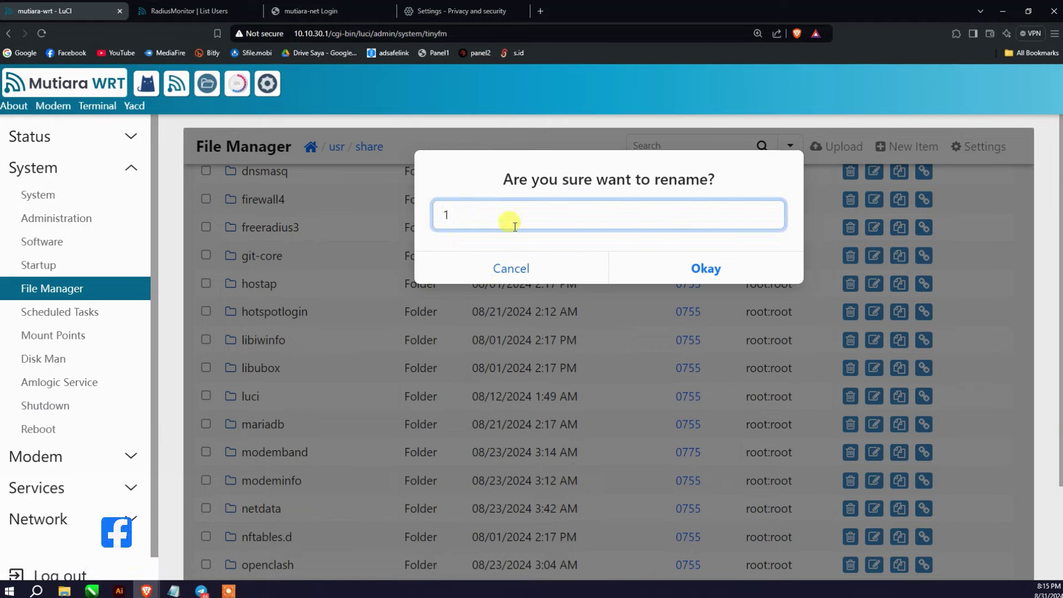
click(688, 270)
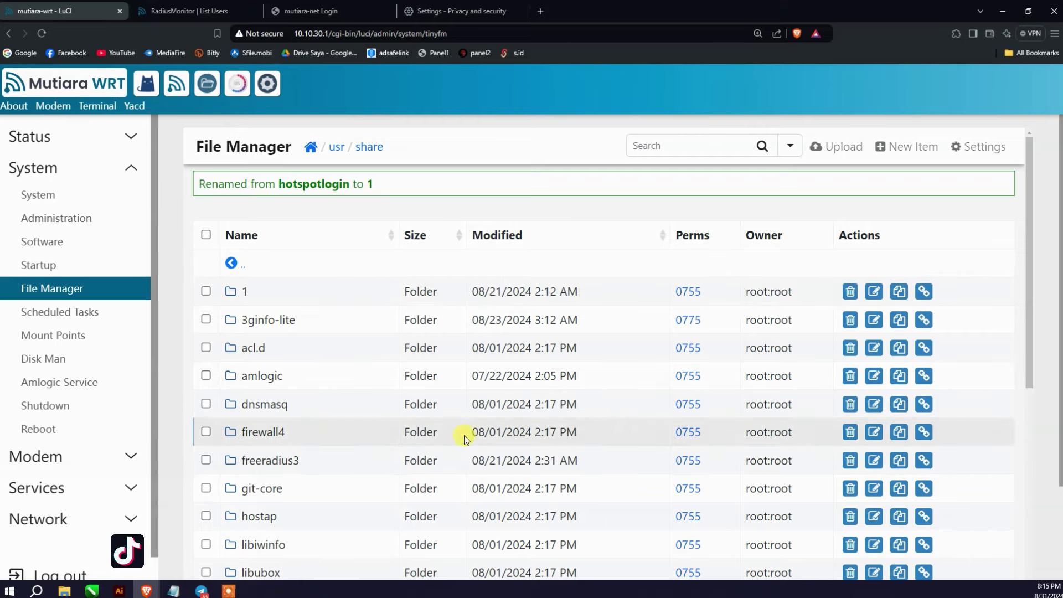
scroll(501, 348, down, 2)
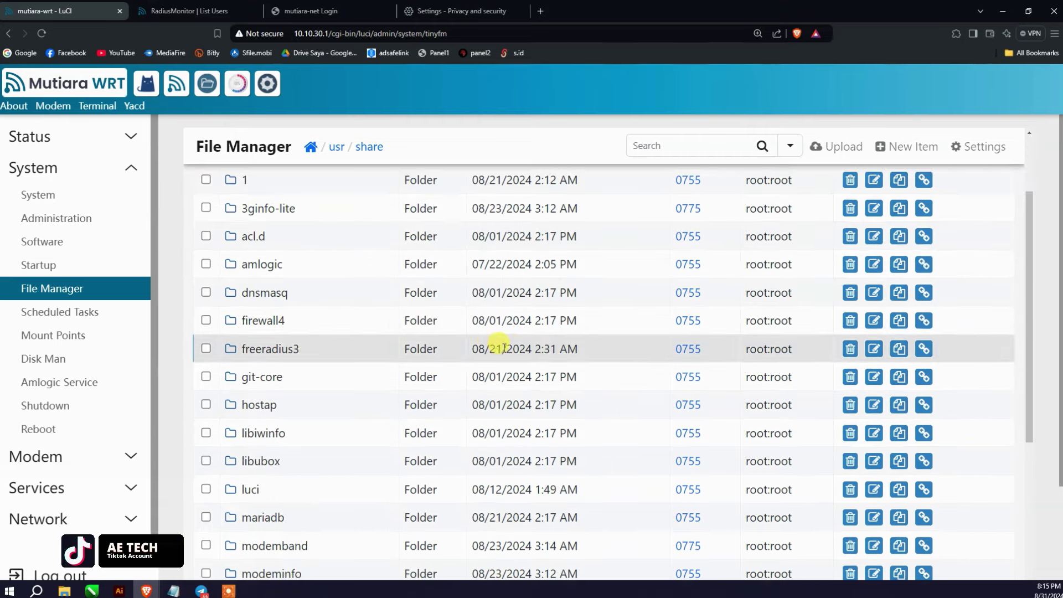
scroll(530, 348, up, 2)
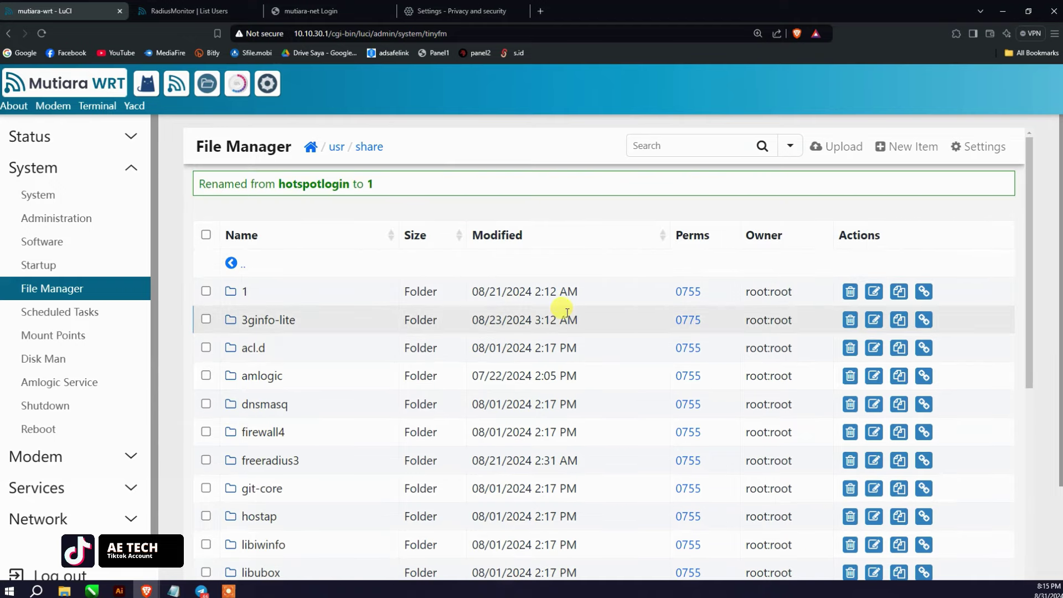
Upload newhotspotlogin.zip from Downloads into /usr/share and return to the folder listing.
click(847, 147)
click(662, 308)
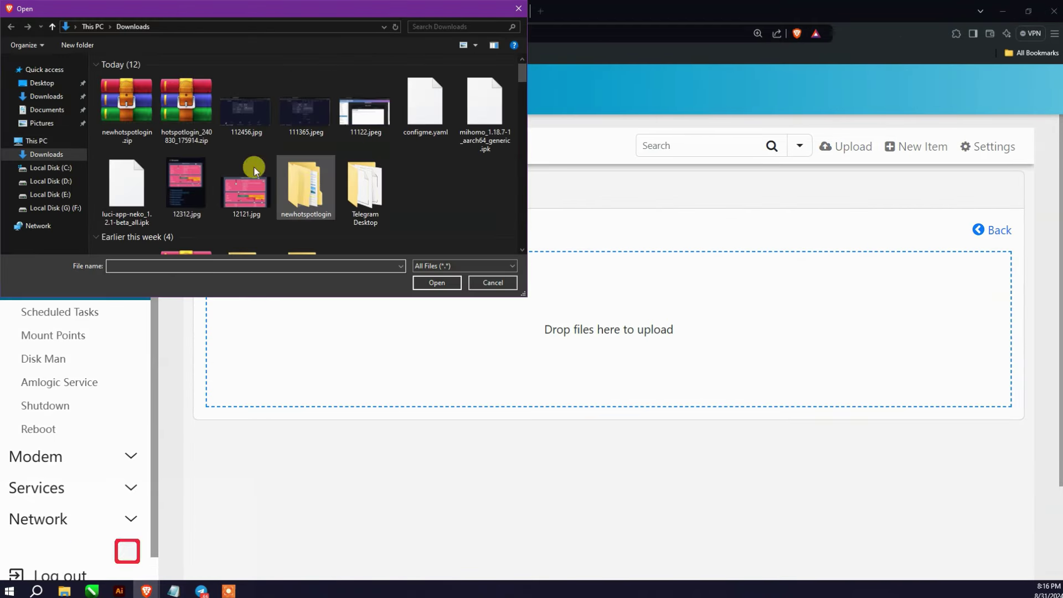
click(126, 111)
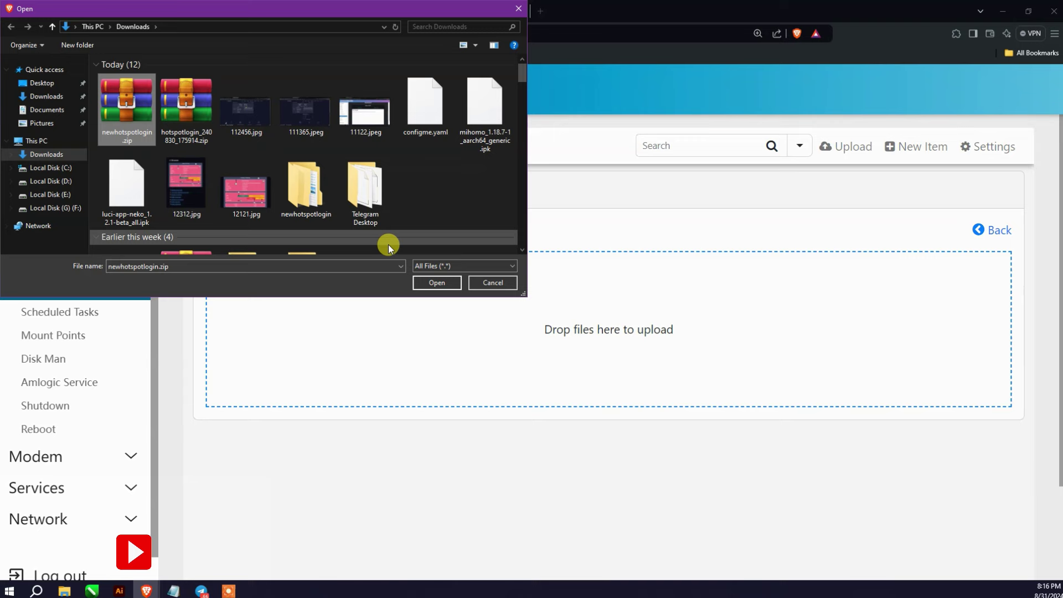
click(437, 283)
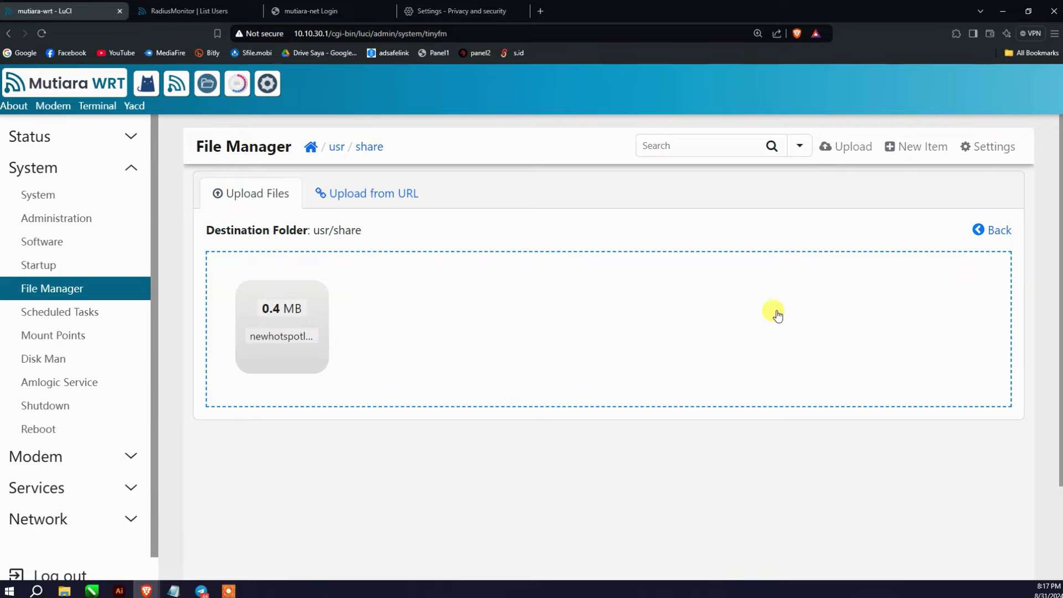
click(1000, 231)
scroll(613, 301, down, 8)
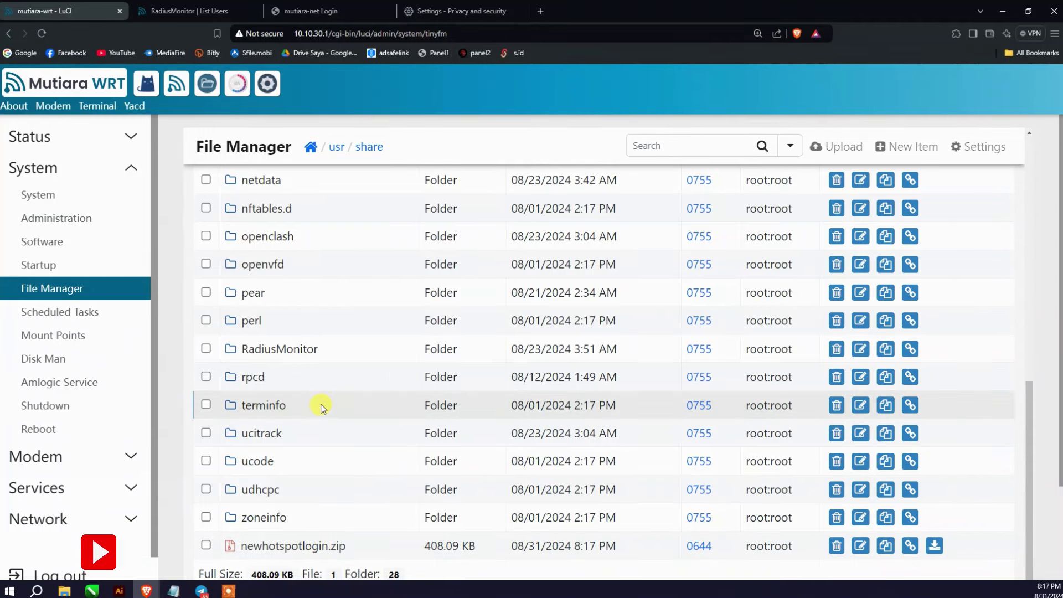
Extract newhotspotlogin.zip into /usr/share, creating a new hotspotlogin folder.
click(291, 546)
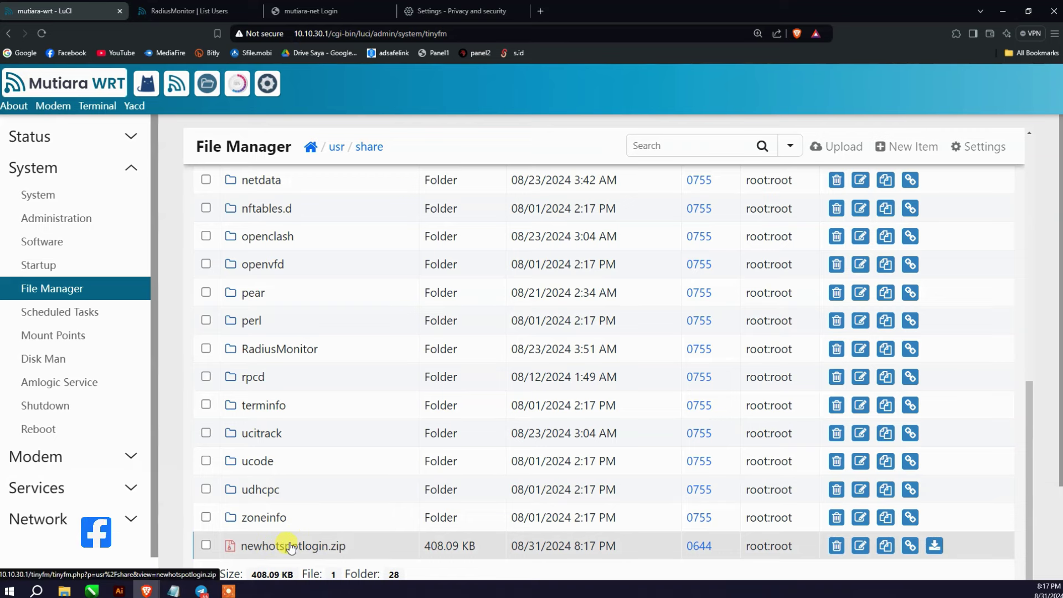
scroll(323, 523, down, 2)
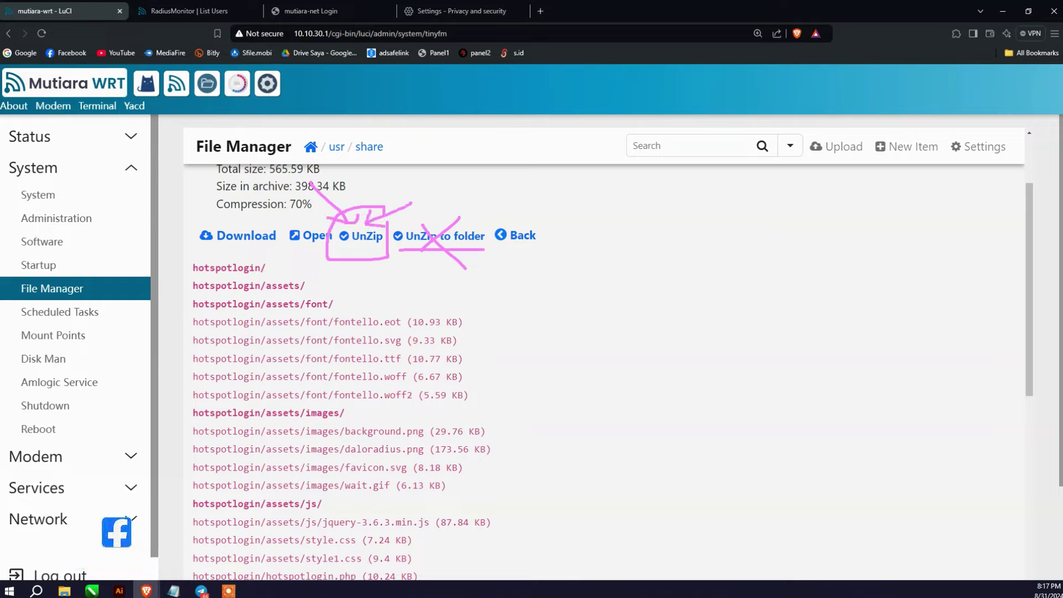
click(372, 237)
Delete newhotspotlogin.zip from /usr/share, then switch to the hotspot login tab.
scroll(380, 246, down, 3)
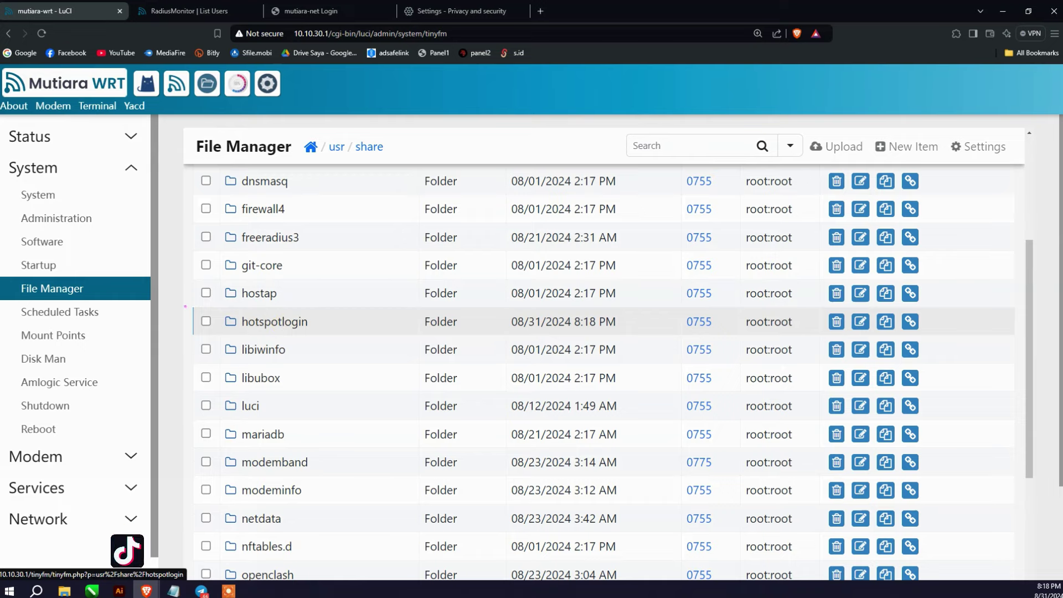
drag(276, 335, 187, 335)
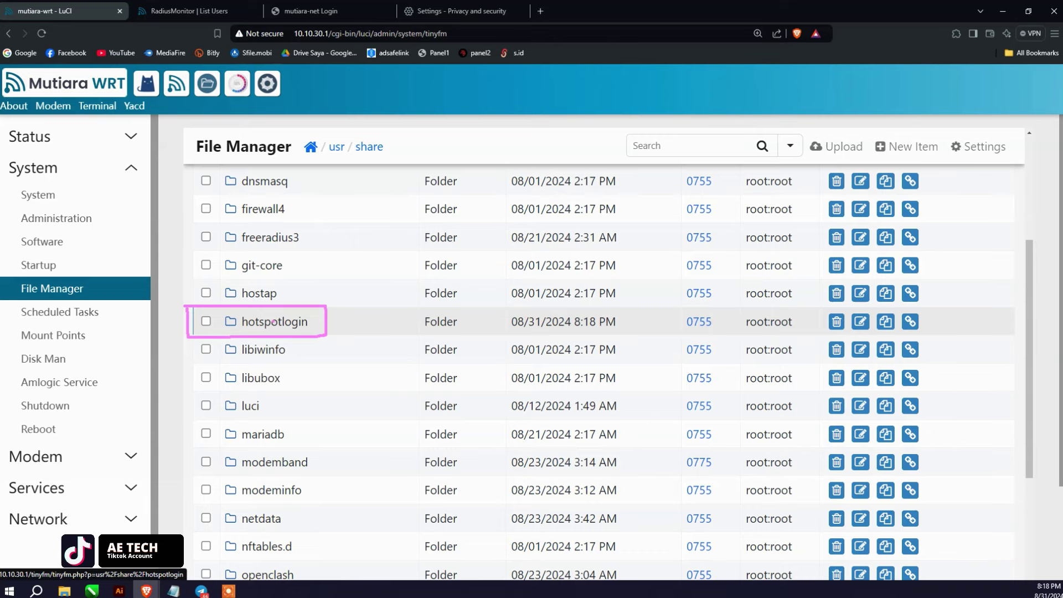
scroll(321, 388, down, 5)
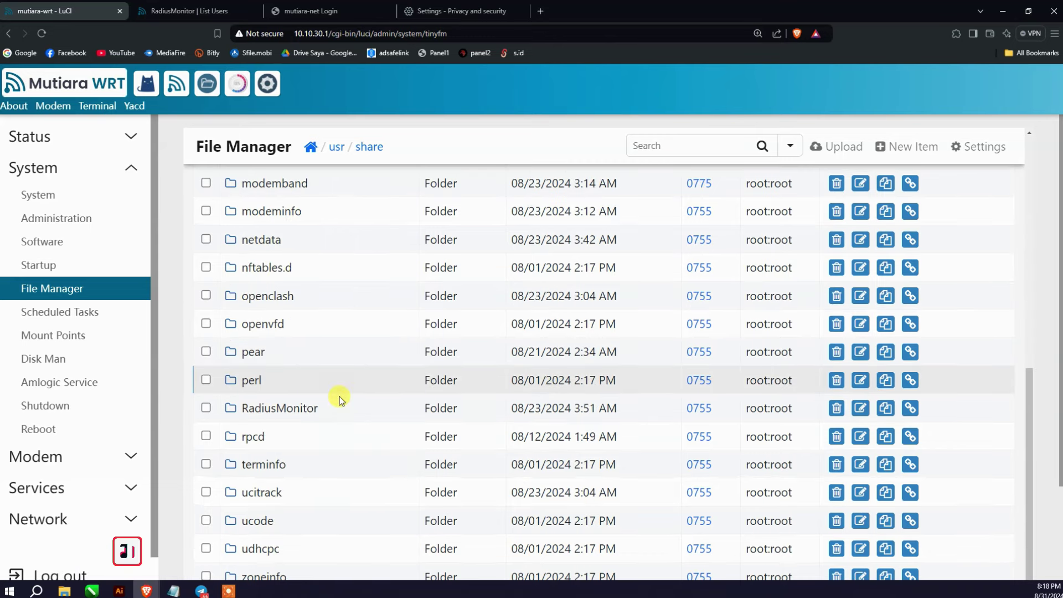
scroll(339, 400, down, 3)
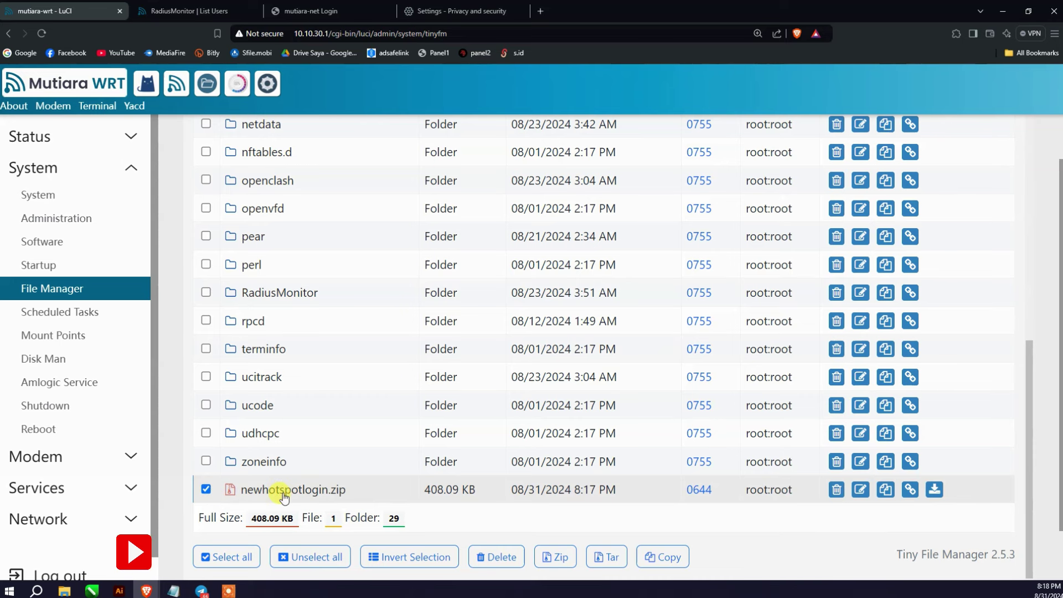
click(836, 489)
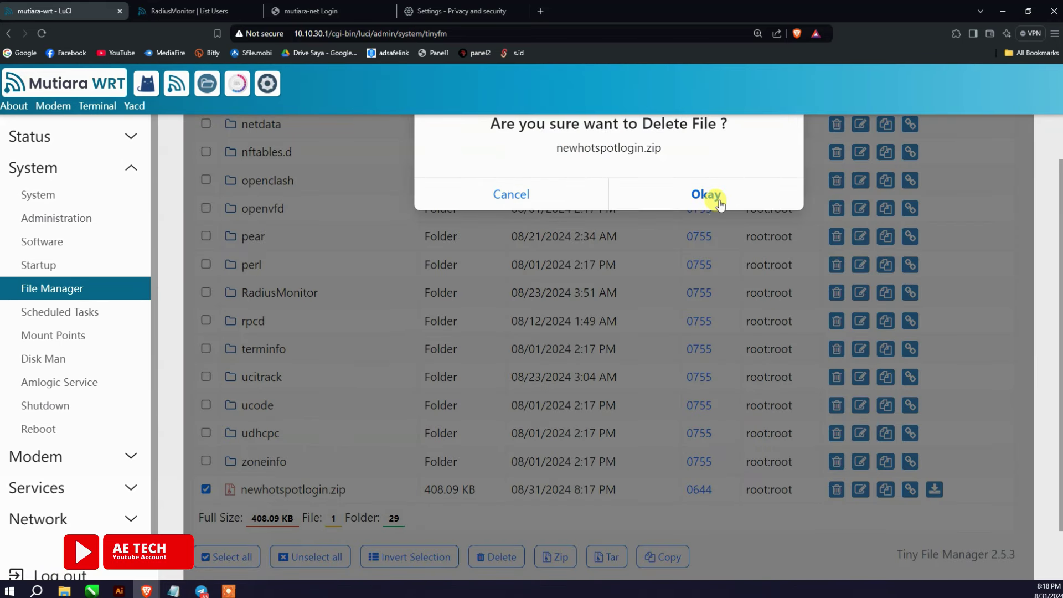
click(708, 197)
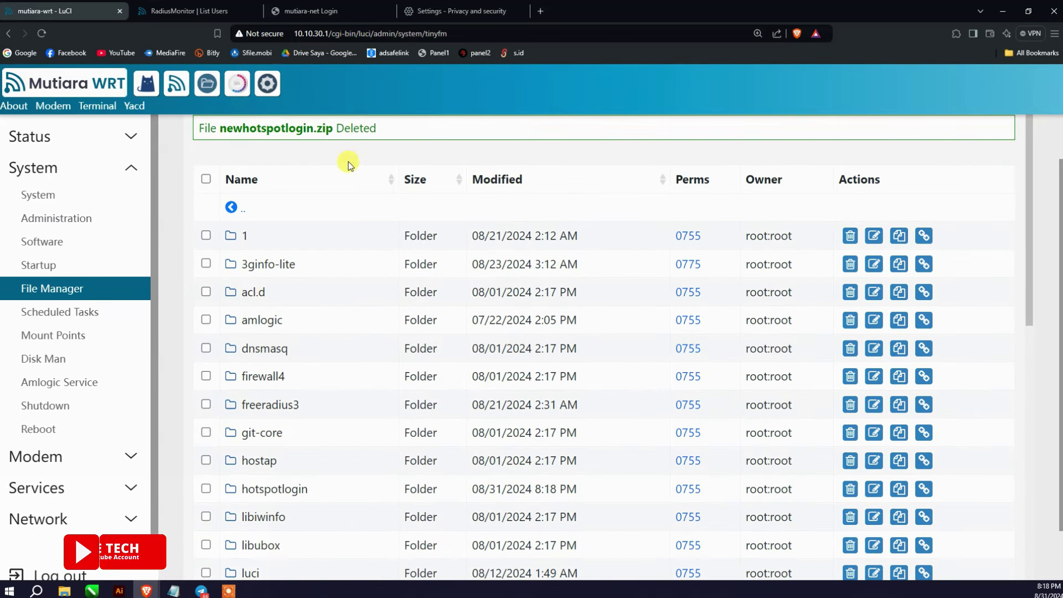
click(329, 13)
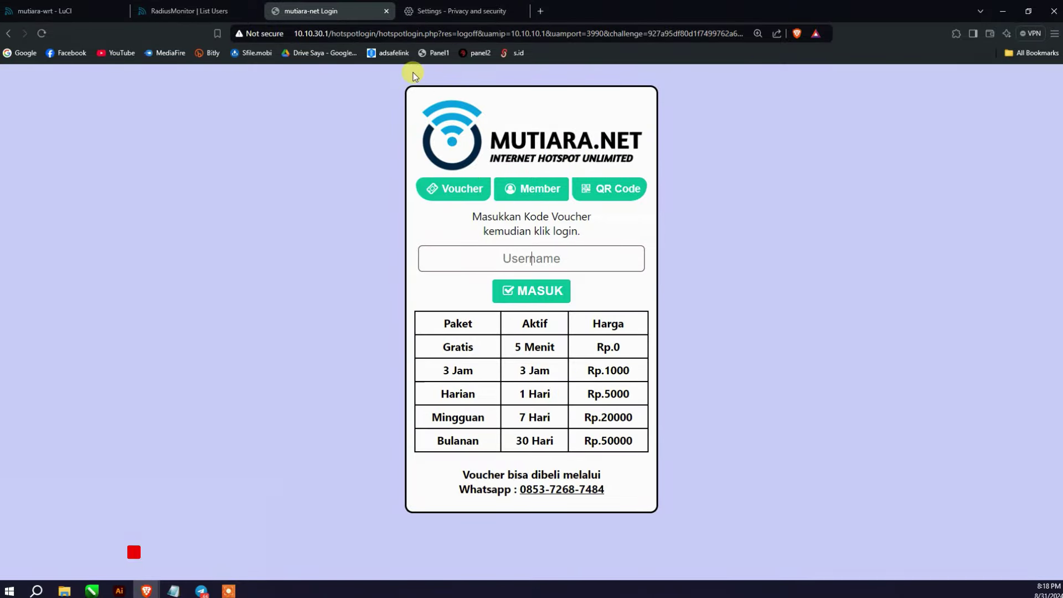
Delete Brave's cached images and files, then reload the hotspot login page to show ALPHA WIRELESS.NET.
click(440, 15)
click(475, 138)
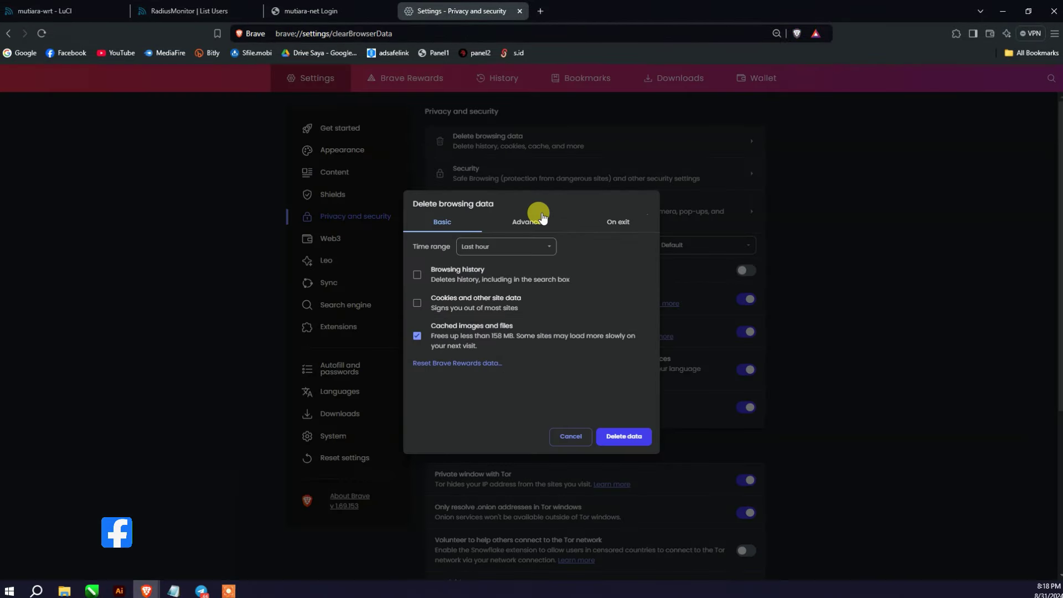
click(618, 437)
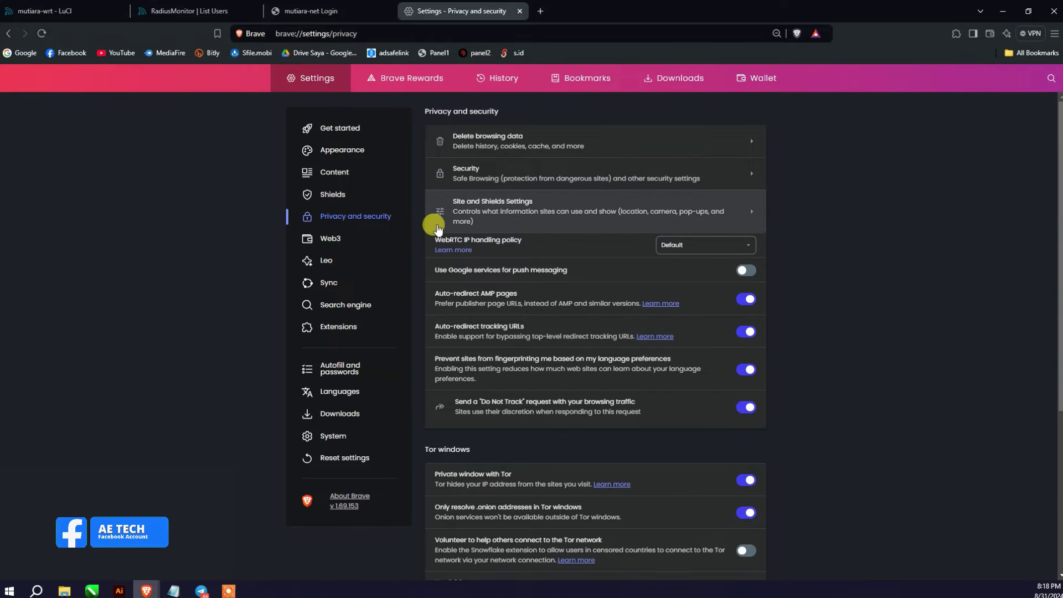
click(294, 11)
click(41, 33)
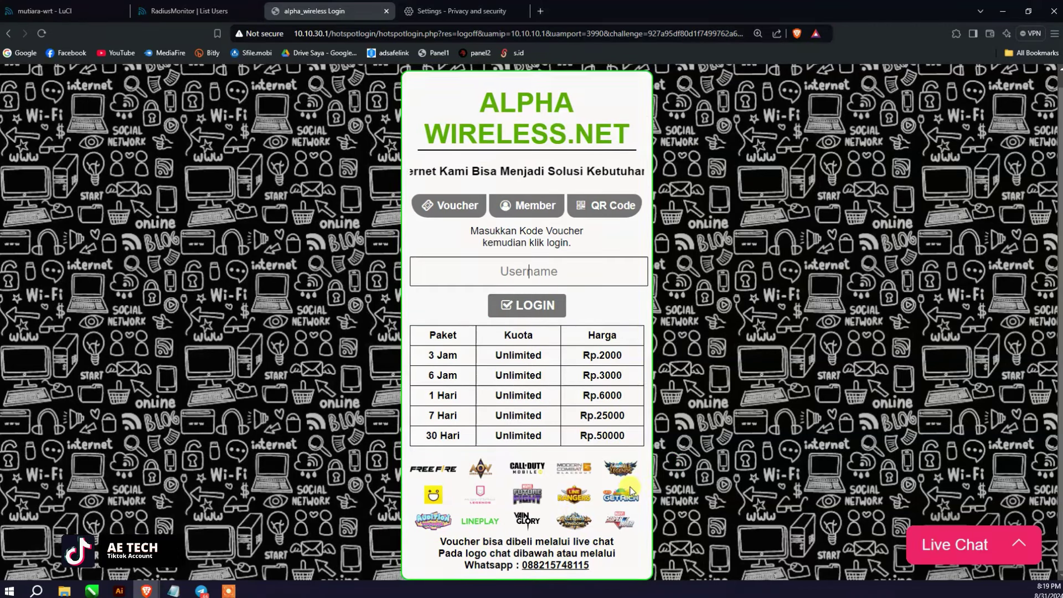
Open the Live Chat widget, read its conversation, collapse it, and go back to the LuCI tab.
click(1017, 545)
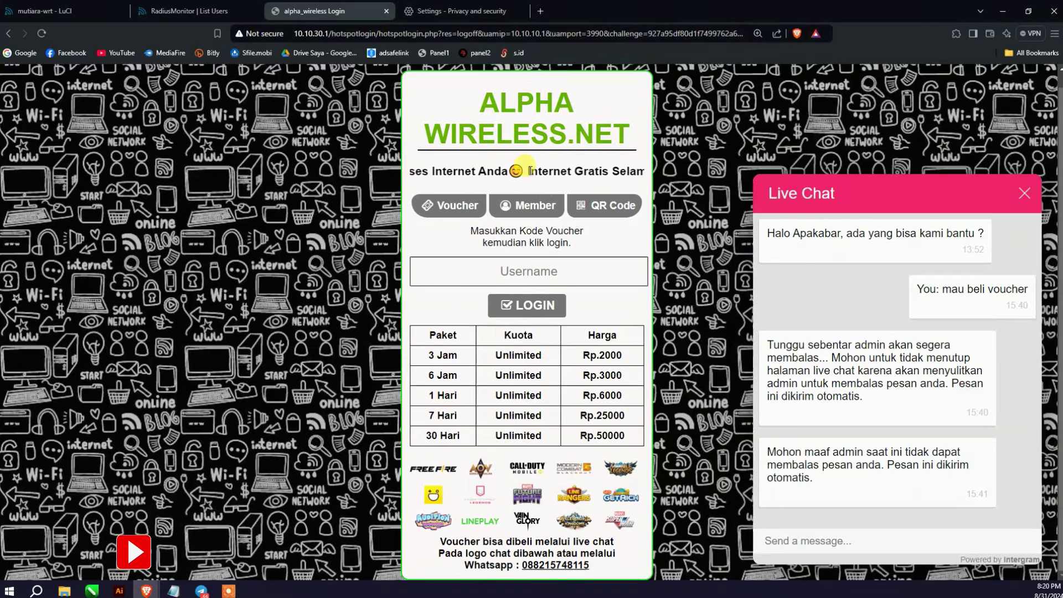
click(1015, 193)
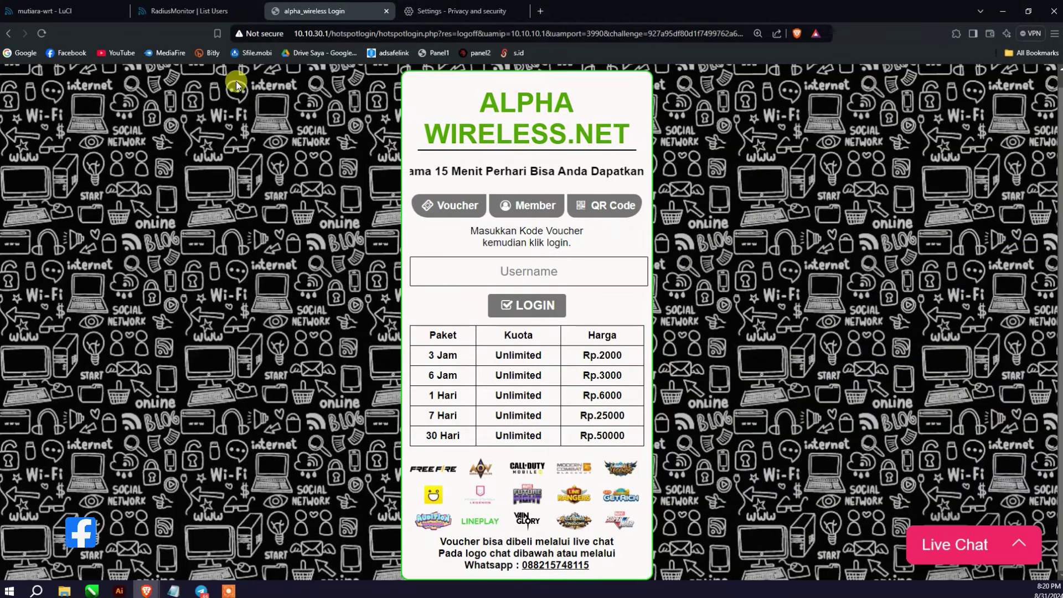
click(44, 10)
Open the new hotspotlogin folder and navigate into template/default.
scroll(303, 224, down, 2)
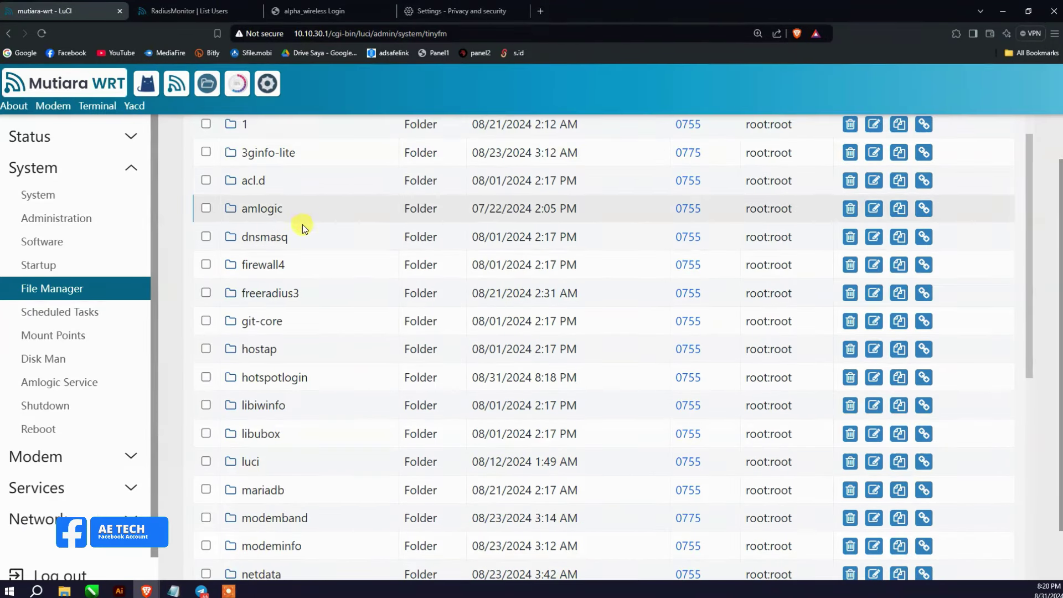
scroll(302, 224, down, 2)
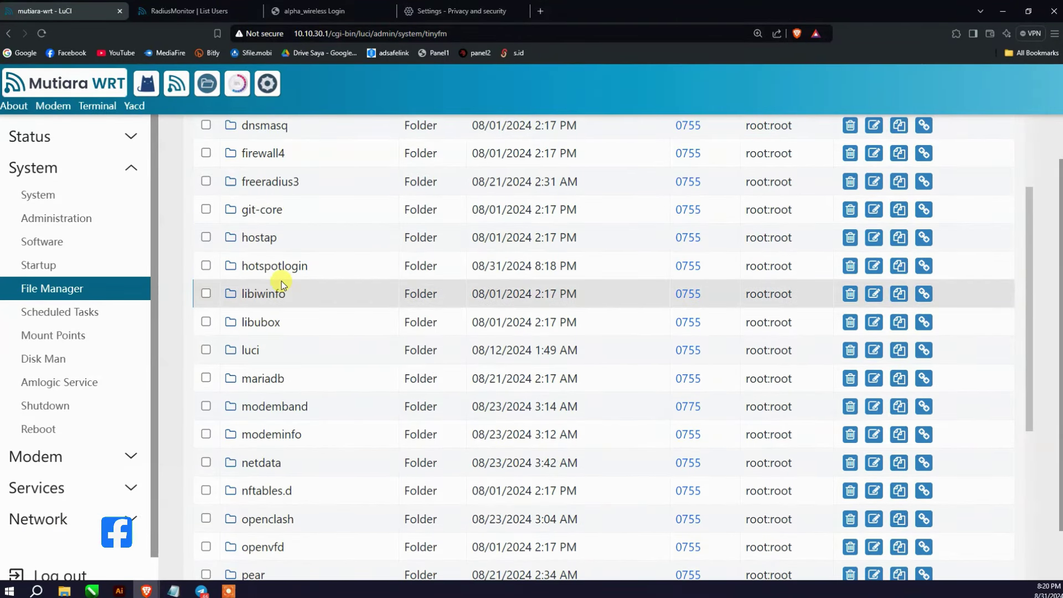
click(254, 264)
scroll(323, 312, down, 1)
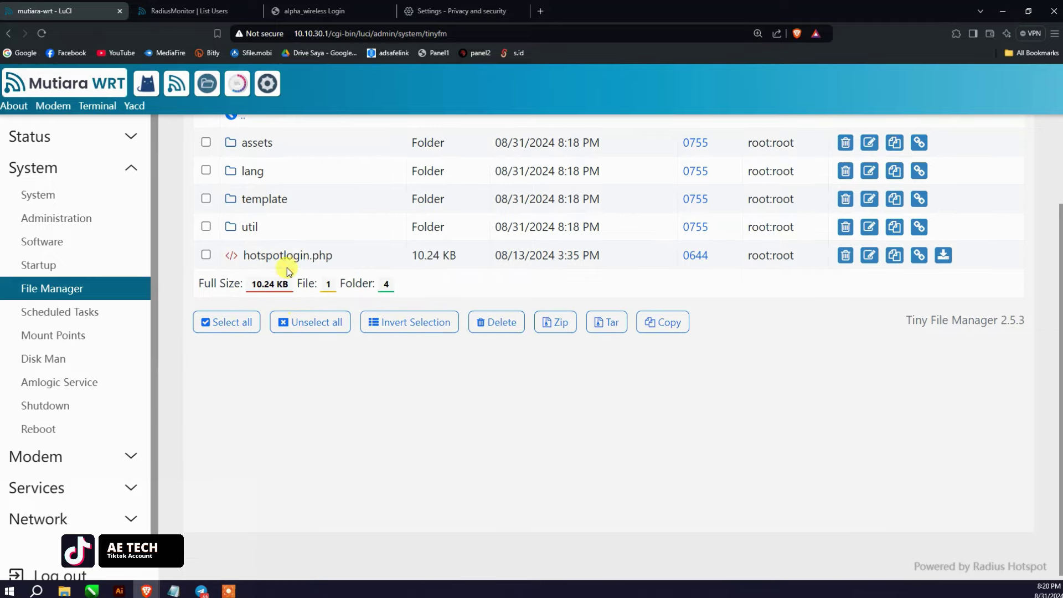
scroll(289, 252, up, 1)
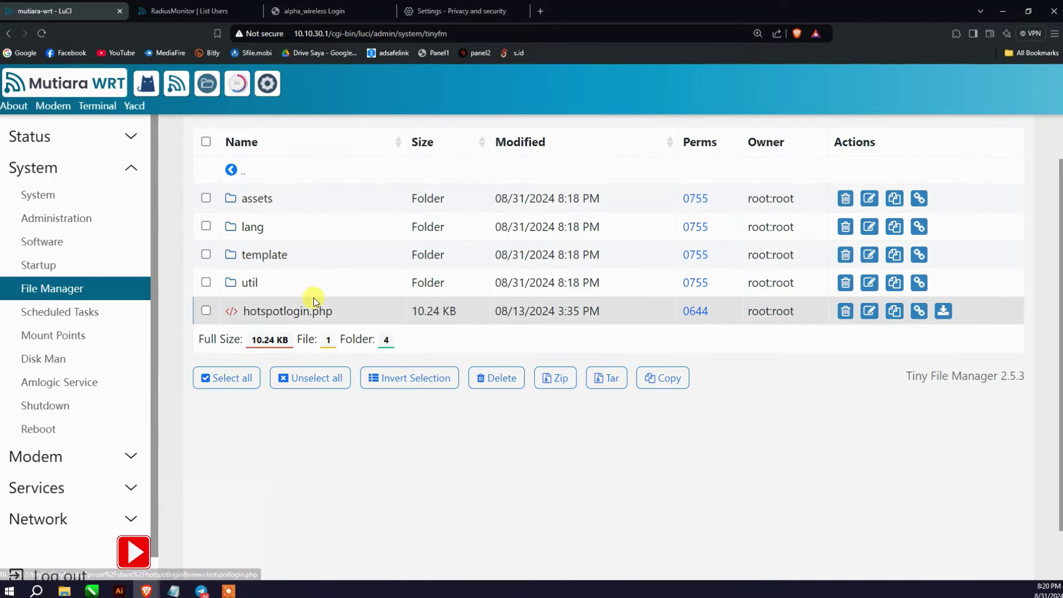
click(262, 256)
click(250, 202)
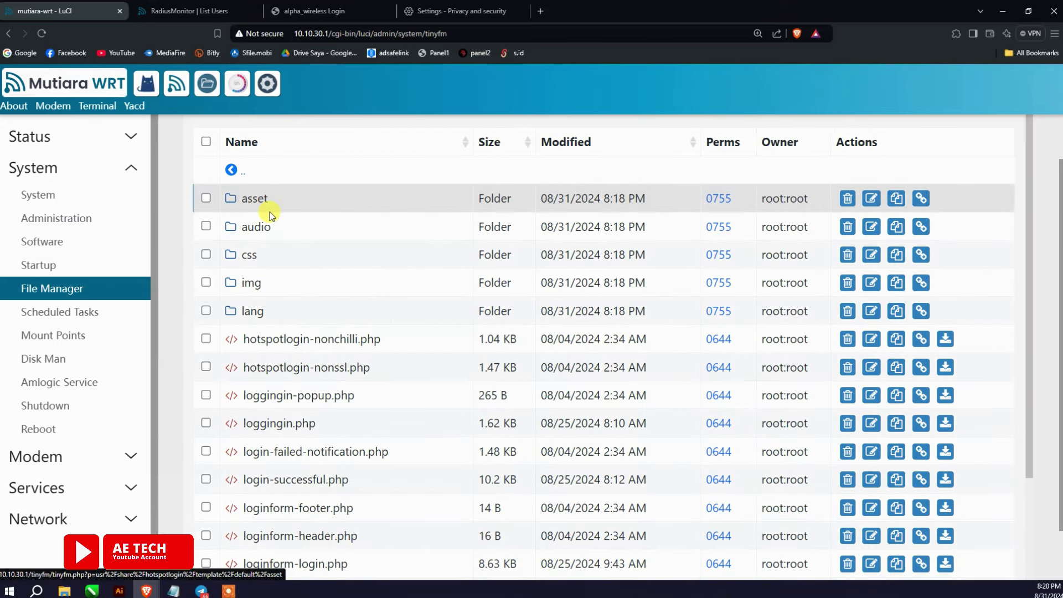
scroll(310, 277, down, 3)
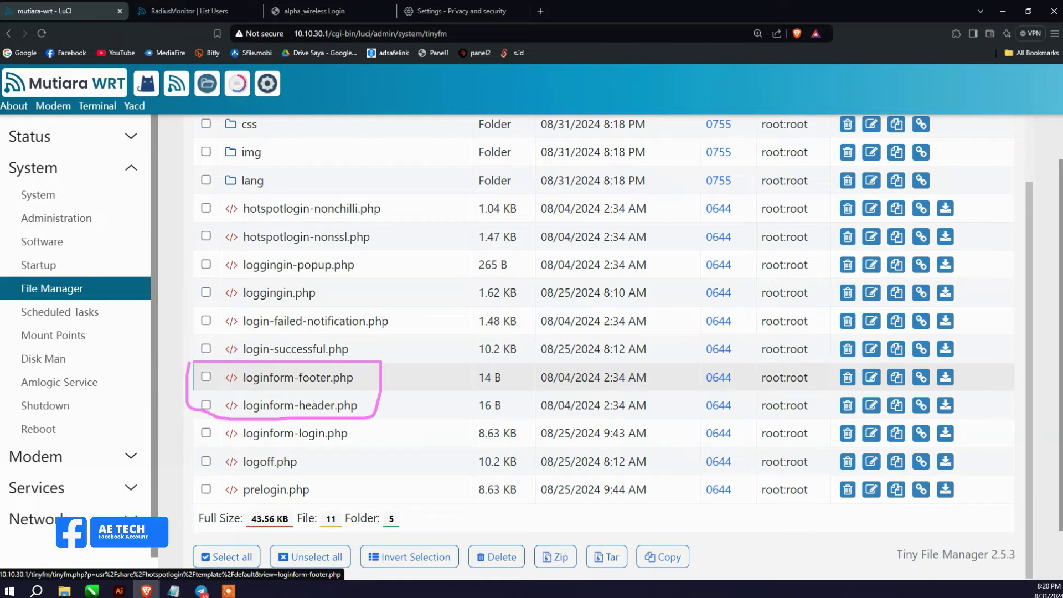
Preview loginform-footer.php and loginform-header.php, then view loginform-login.php.
click(261, 378)
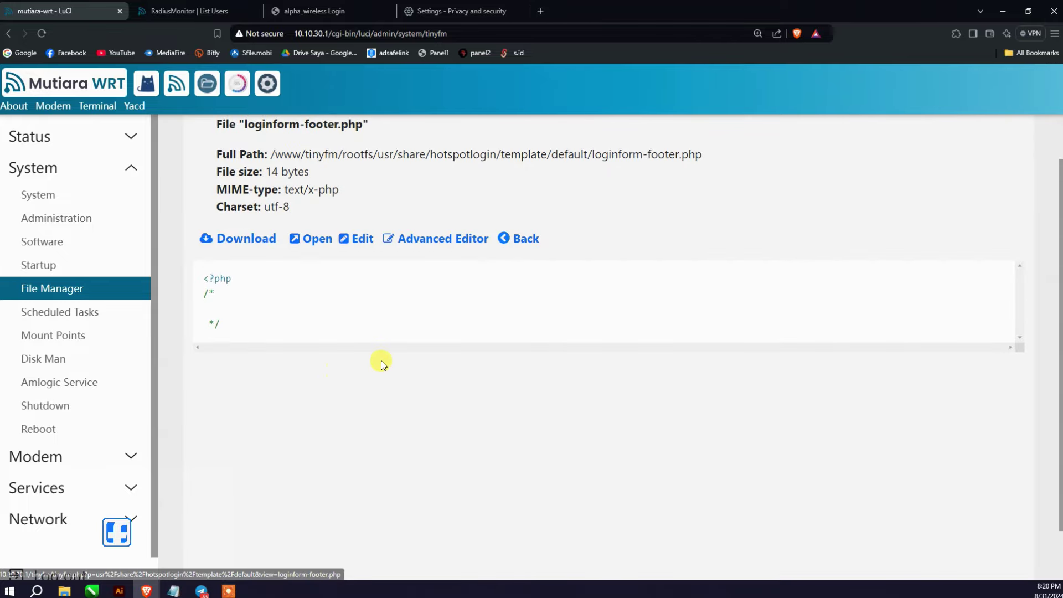
click(519, 239)
scroll(327, 452, down, 3)
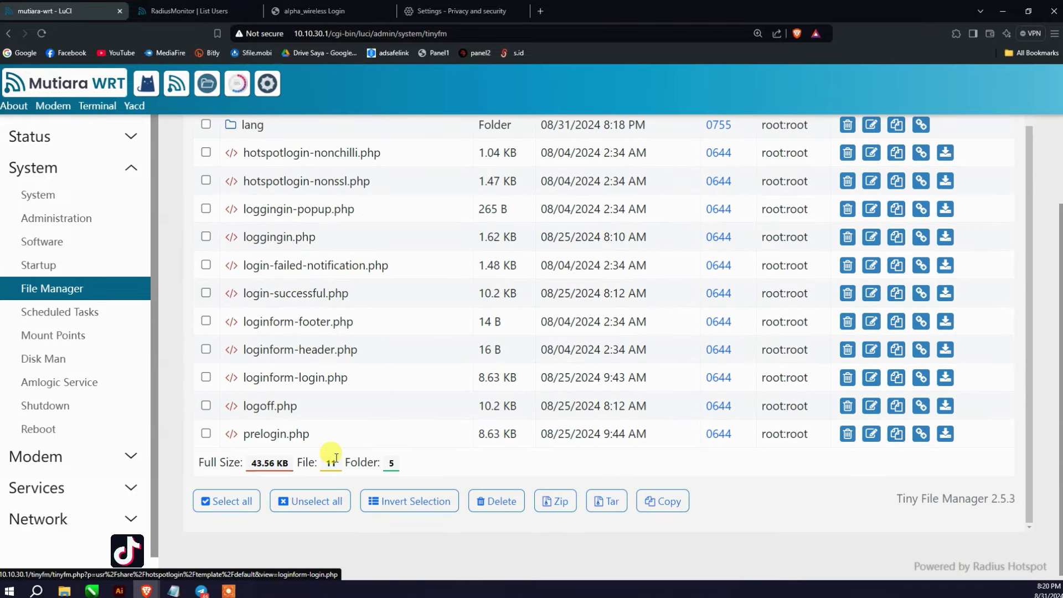
click(308, 349)
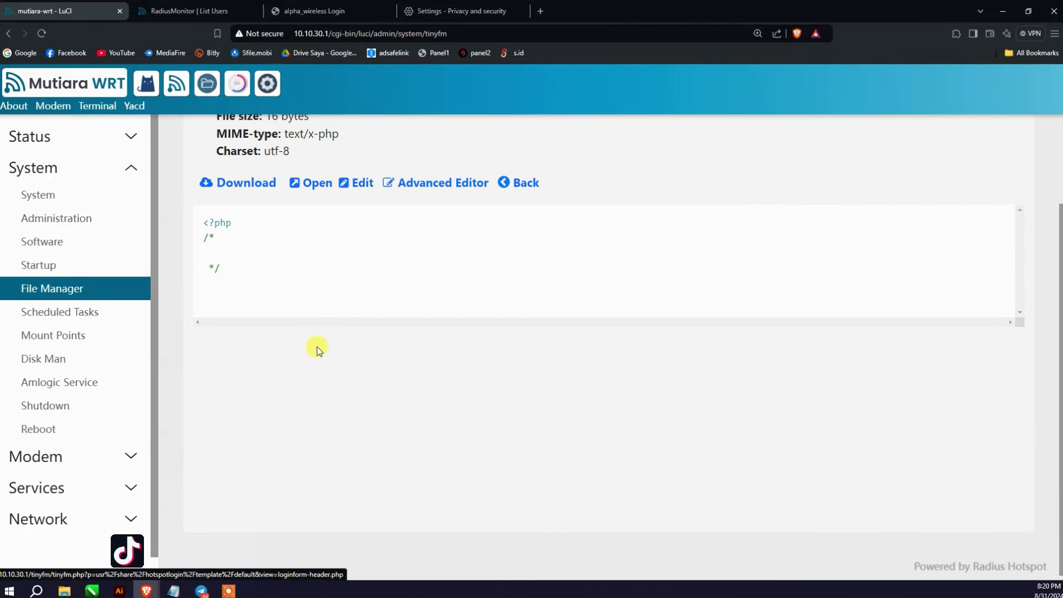
click(519, 184)
scroll(408, 332, down, 4)
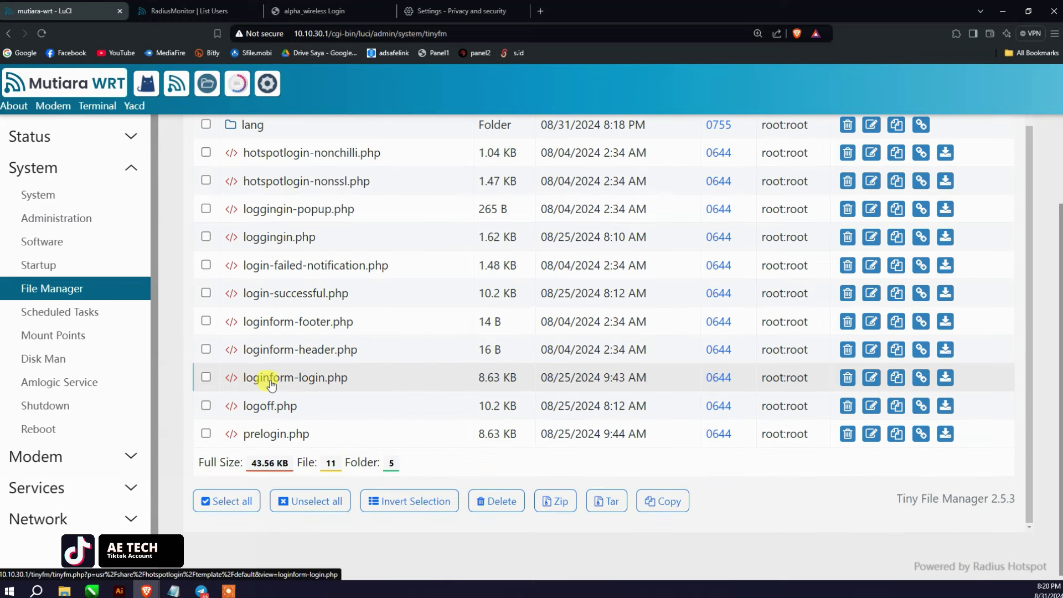
click(270, 378)
click(509, 184)
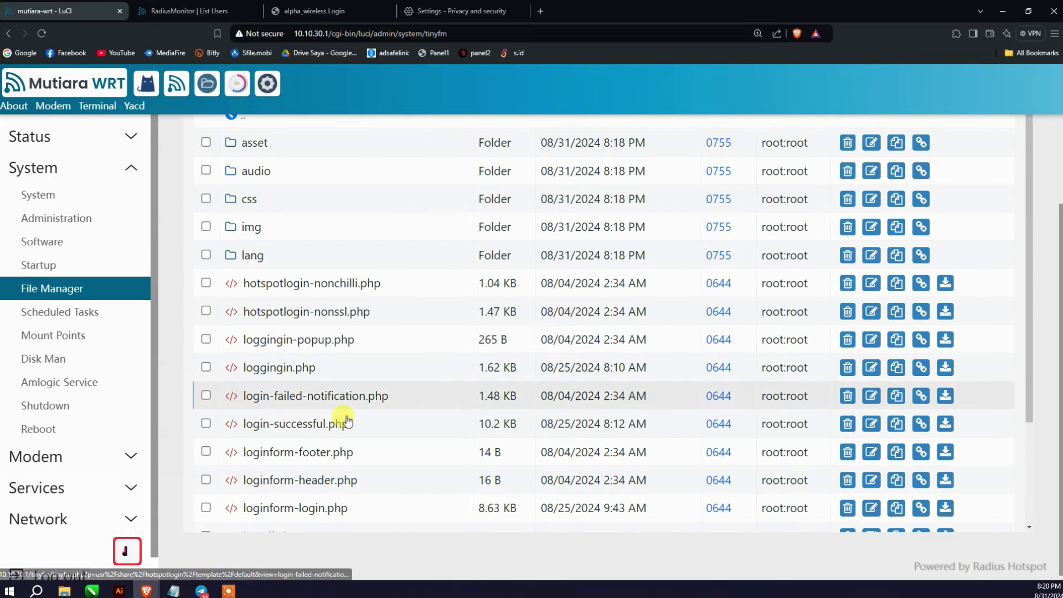
scroll(333, 415, down, 2)
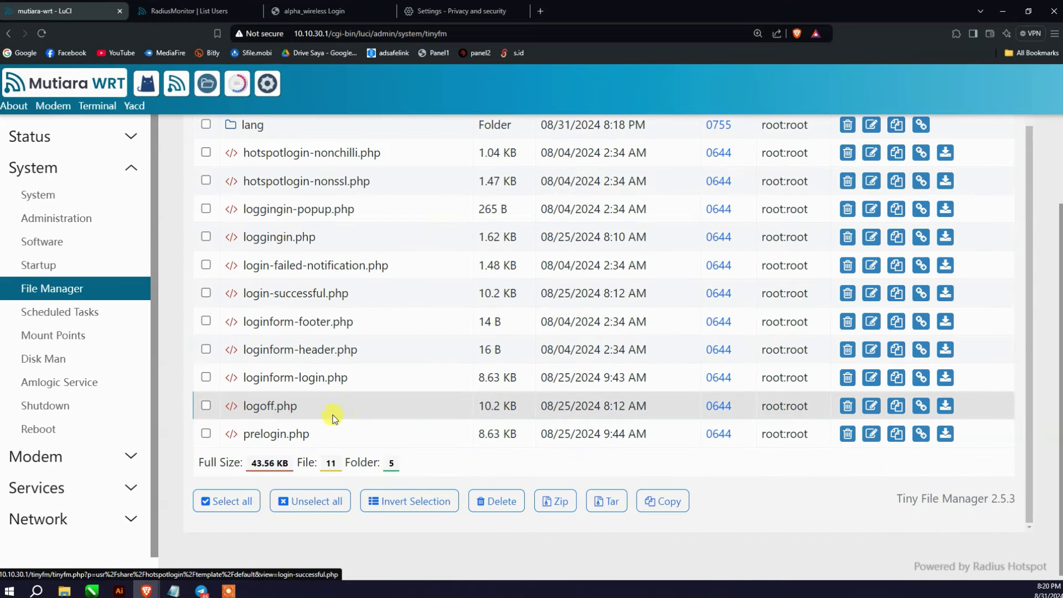
click(280, 377)
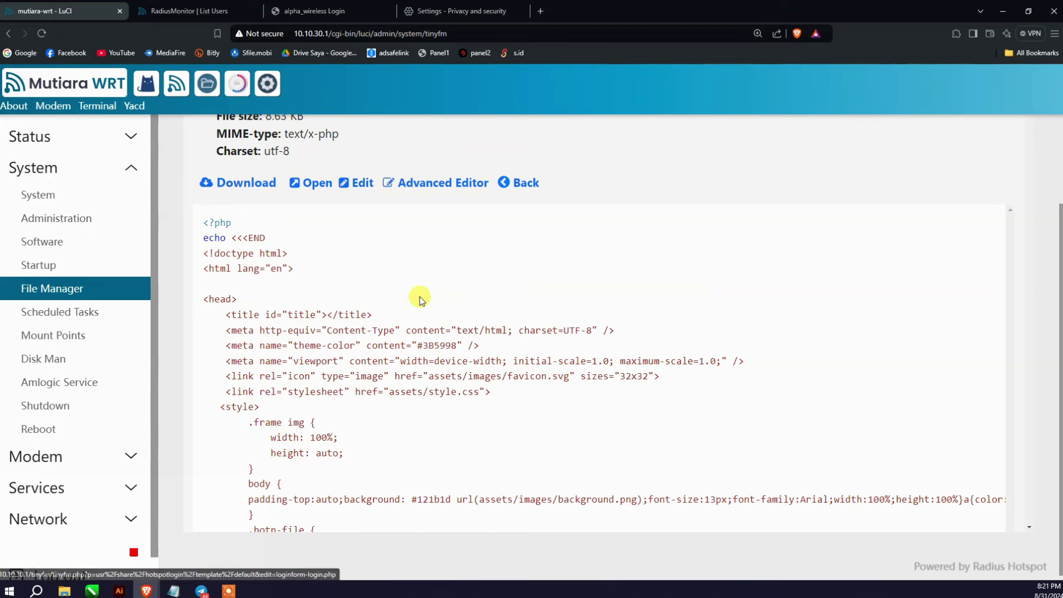
scroll(417, 297, down, 5)
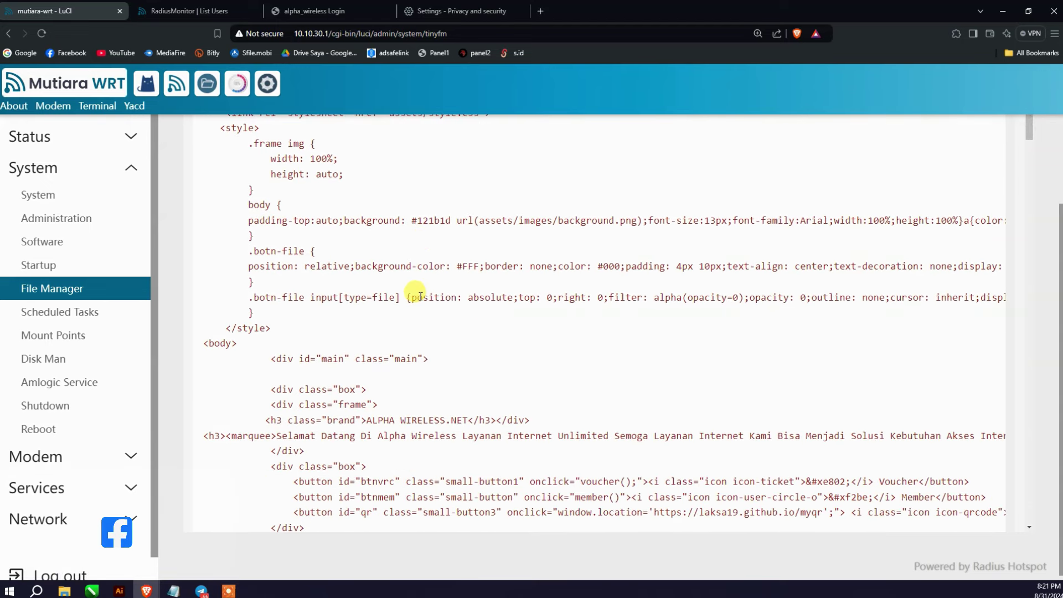
scroll(419, 297, up, 5)
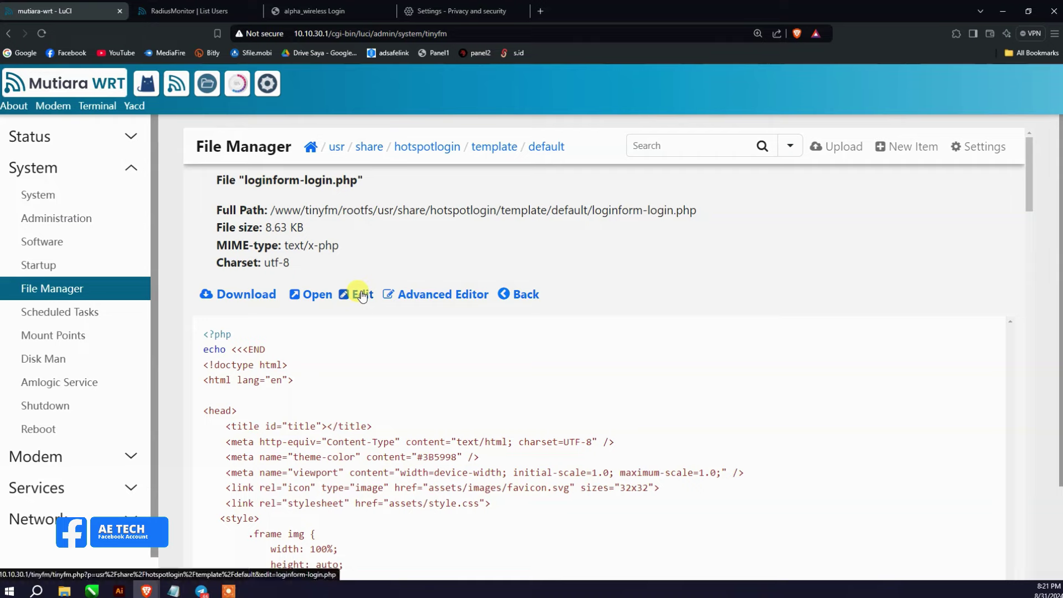
Open loginform-login.php in the code editor and scroll down through its source.
click(362, 295)
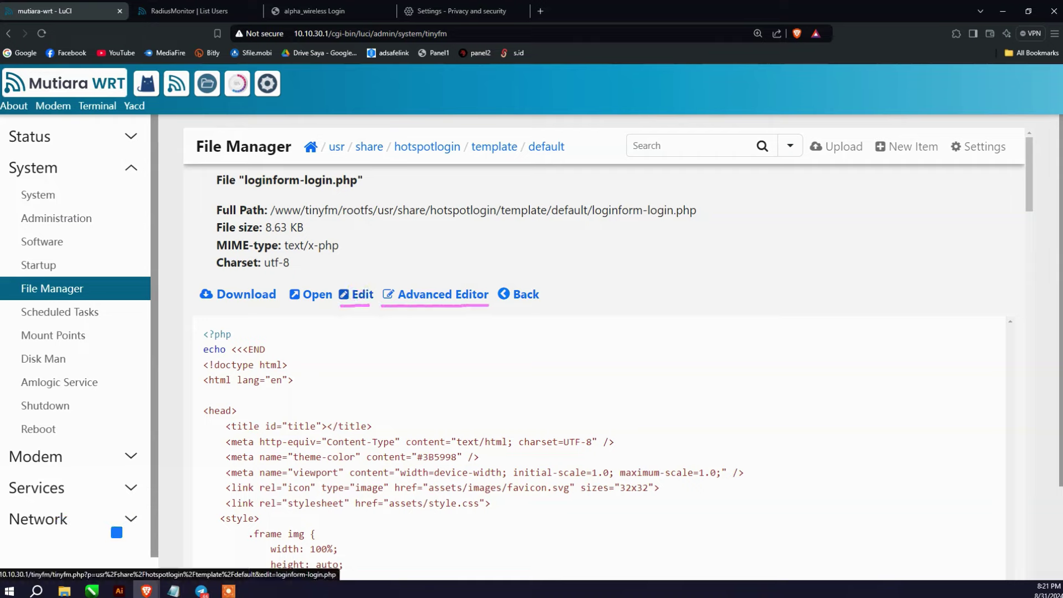
click(344, 298)
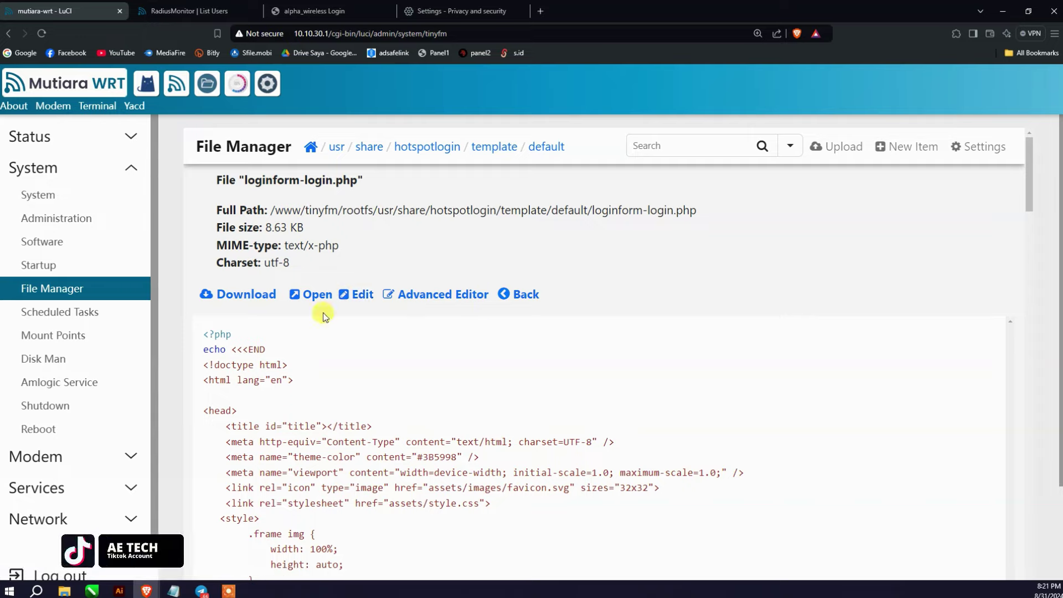
click(356, 299)
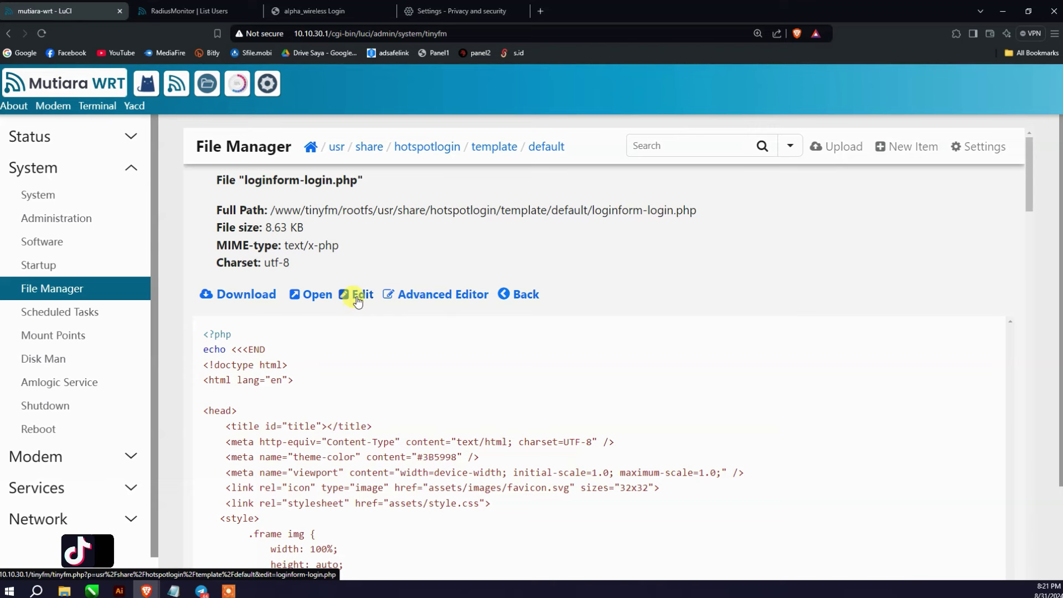
scroll(357, 296, down, 2)
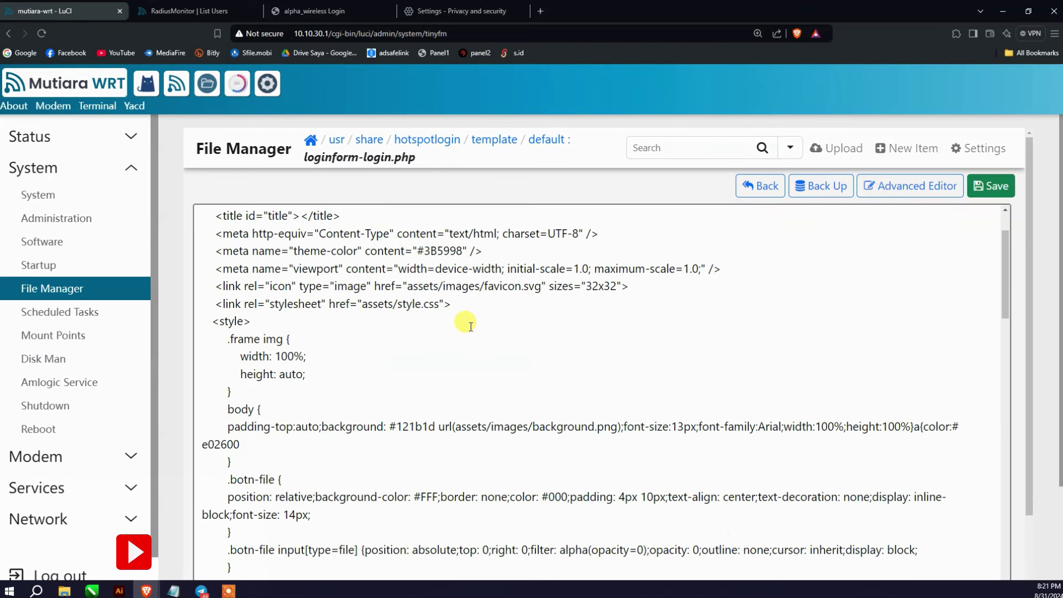
scroll(470, 328, down, 1)
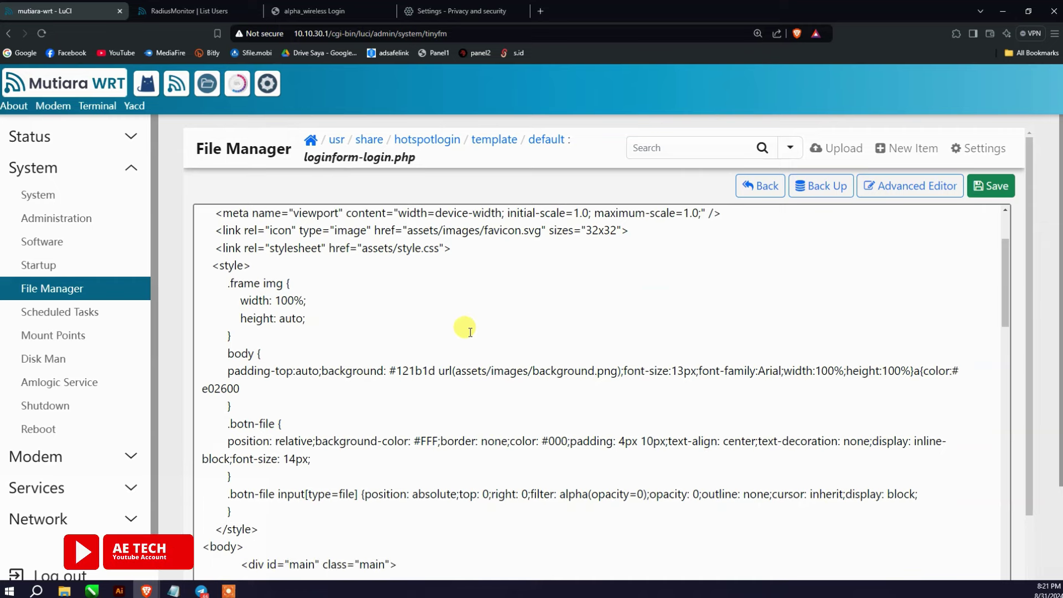
scroll(470, 333, down, 2)
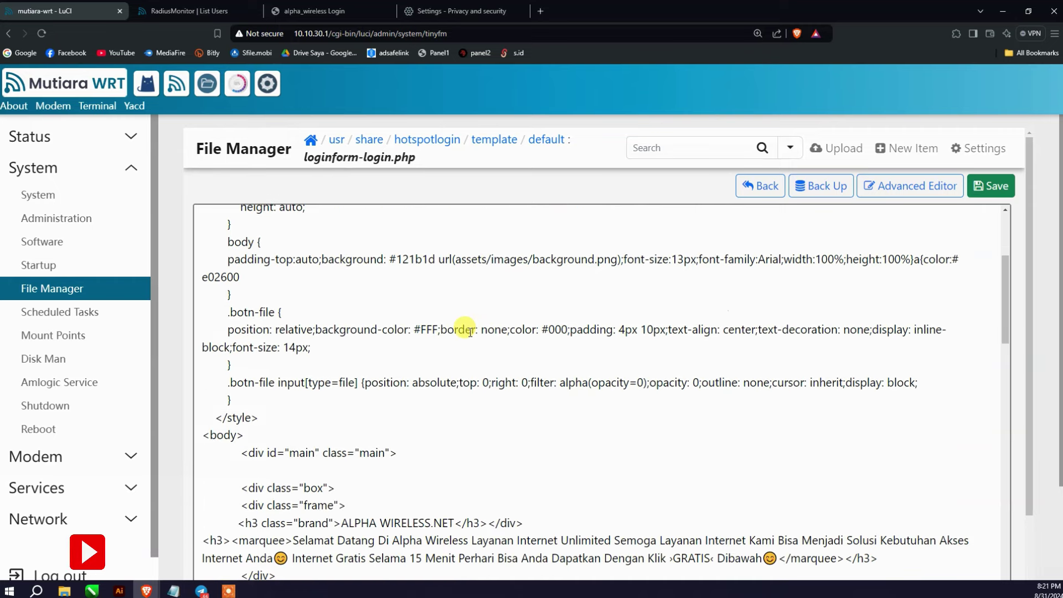
scroll(470, 332, down, 1)
scroll(470, 328, down, 1)
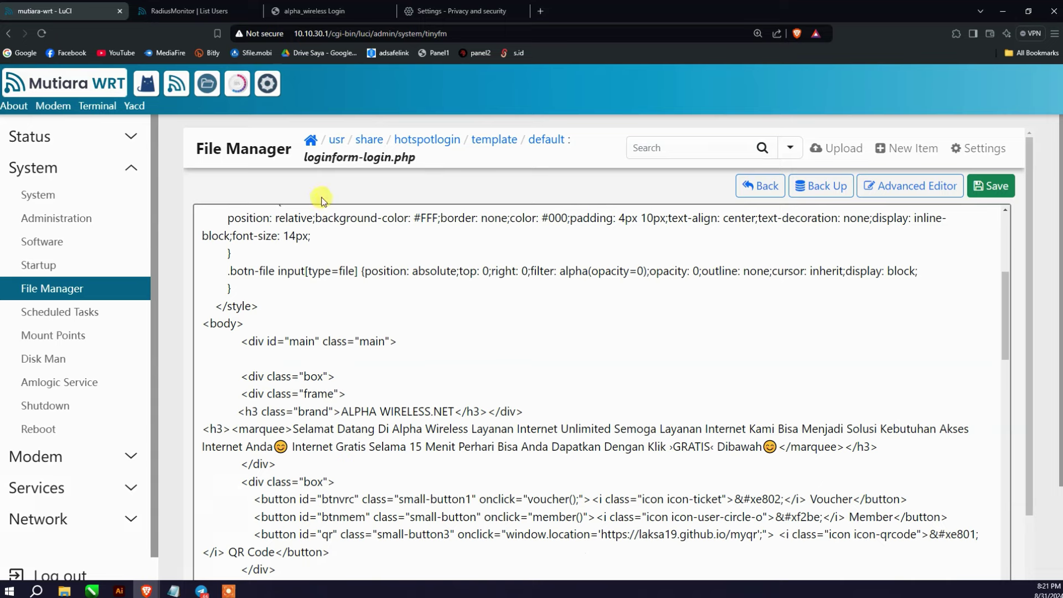
Compare with the live login page, then return to the editor at the ALPHA WIRELESS.NET heading.
click(313, 11)
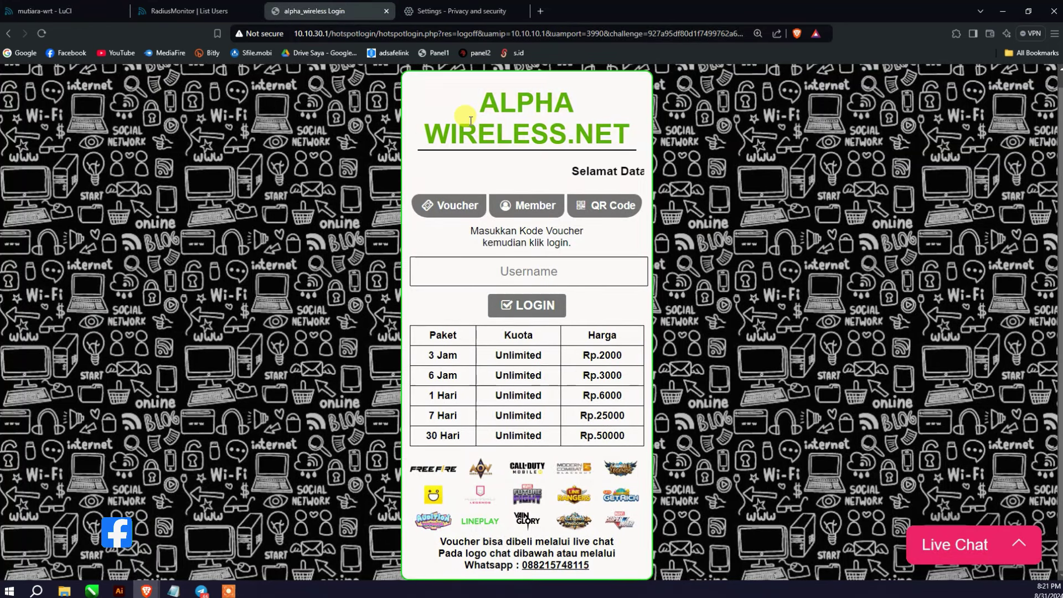
drag(438, 83, 618, 128)
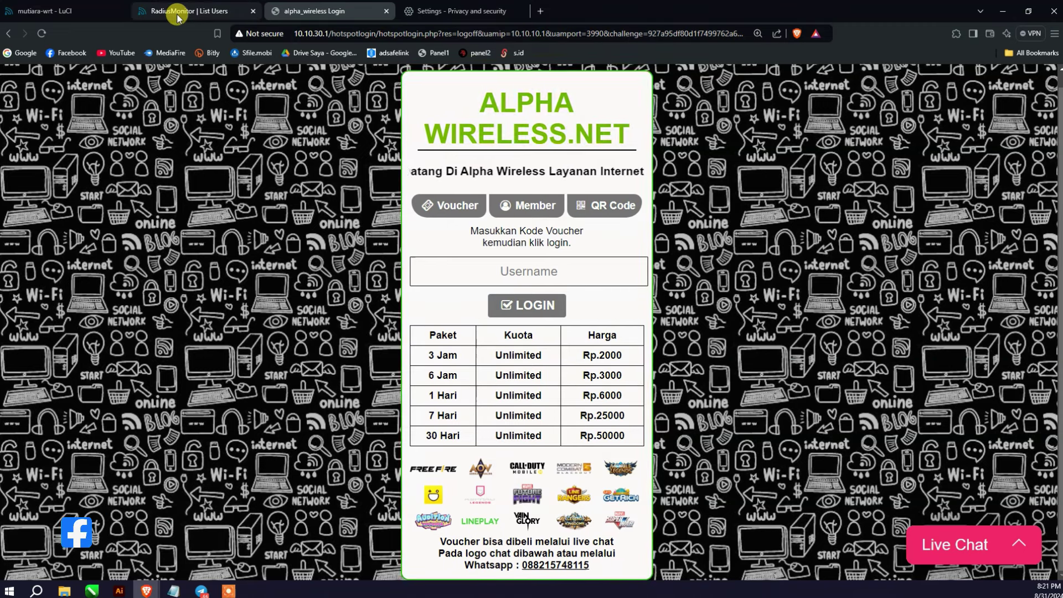
click(77, 15)
scroll(558, 276, down, 2)
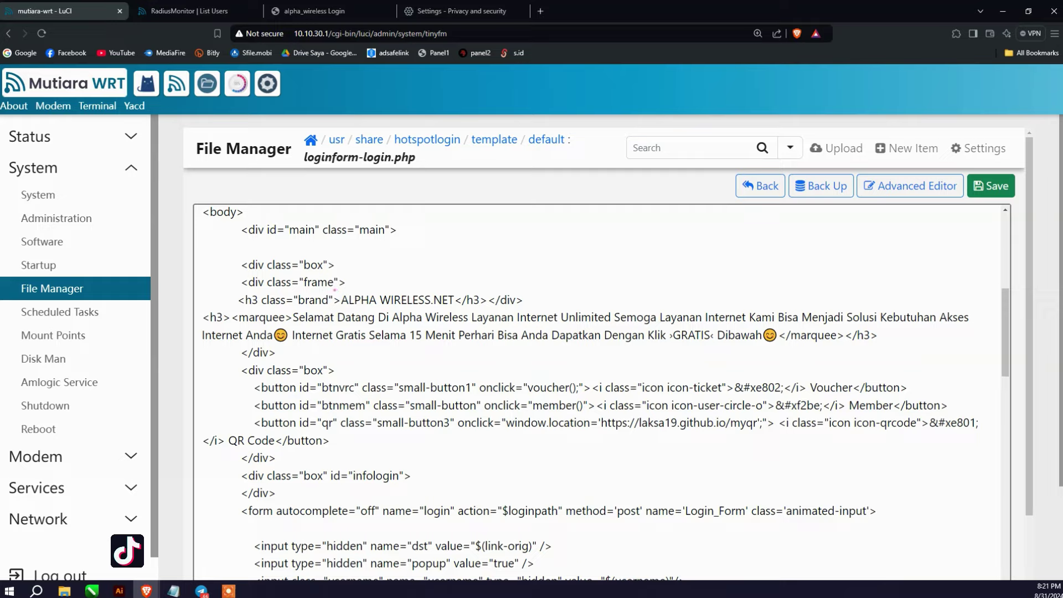
Replace ALPHA WIRELESS in the brand heading with STARLINK and check the live login page.
drag(334, 291, 440, 293)
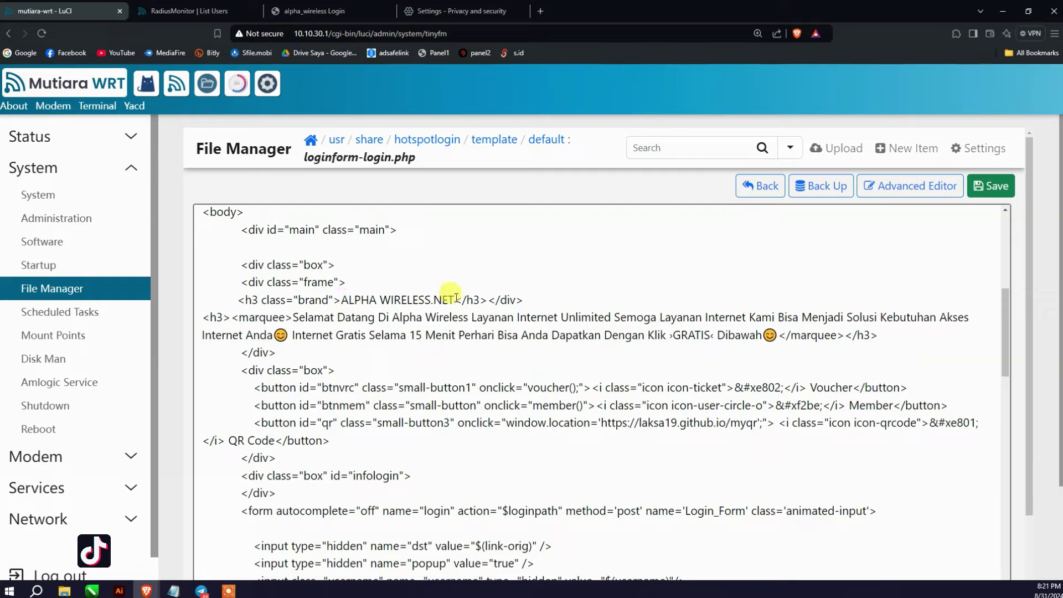
drag(431, 298, 342, 296)
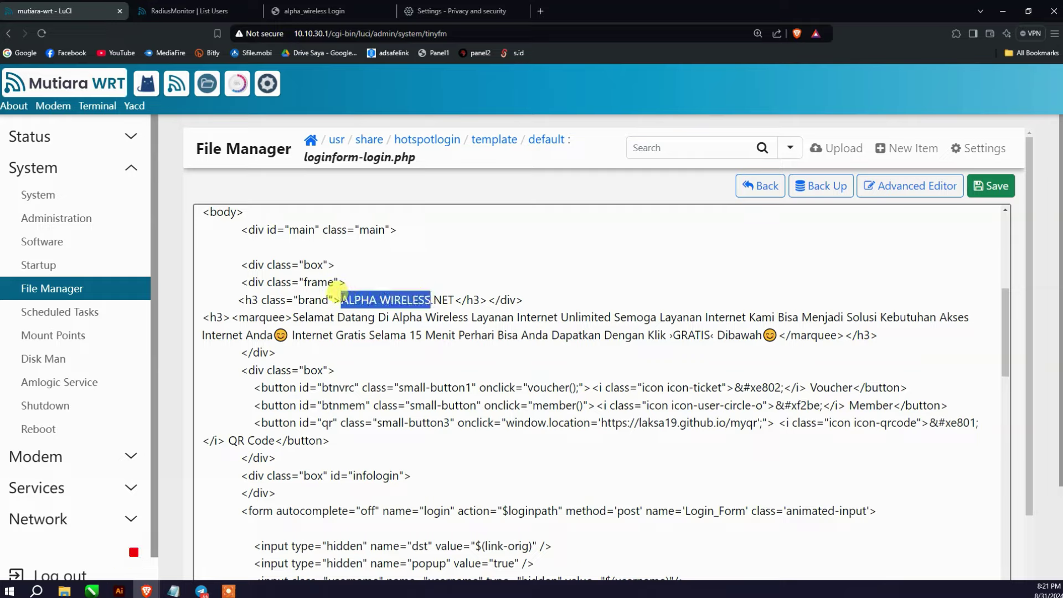
text(STARLINK)
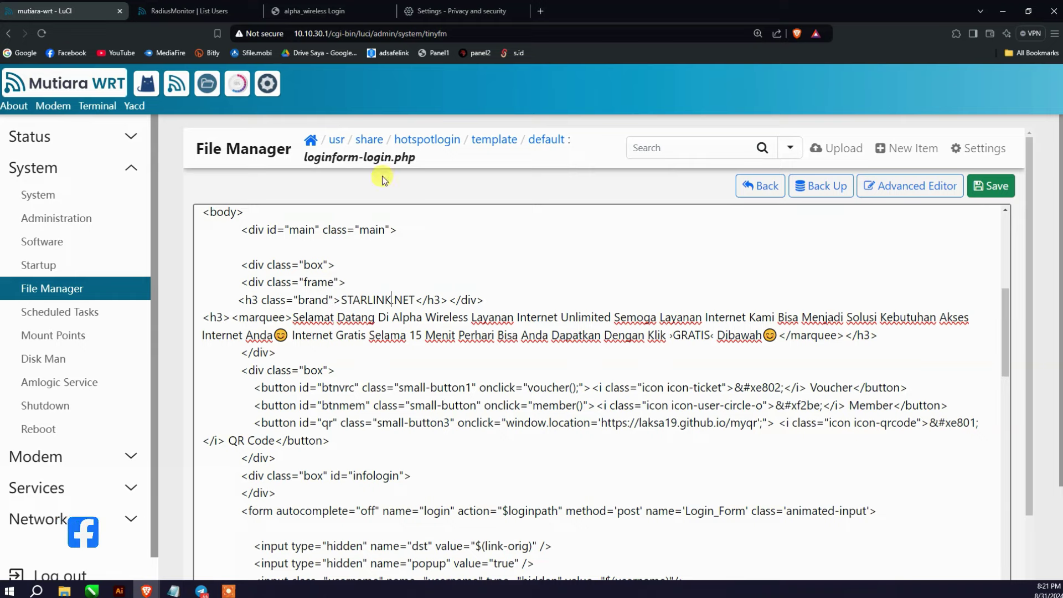
click(314, 10)
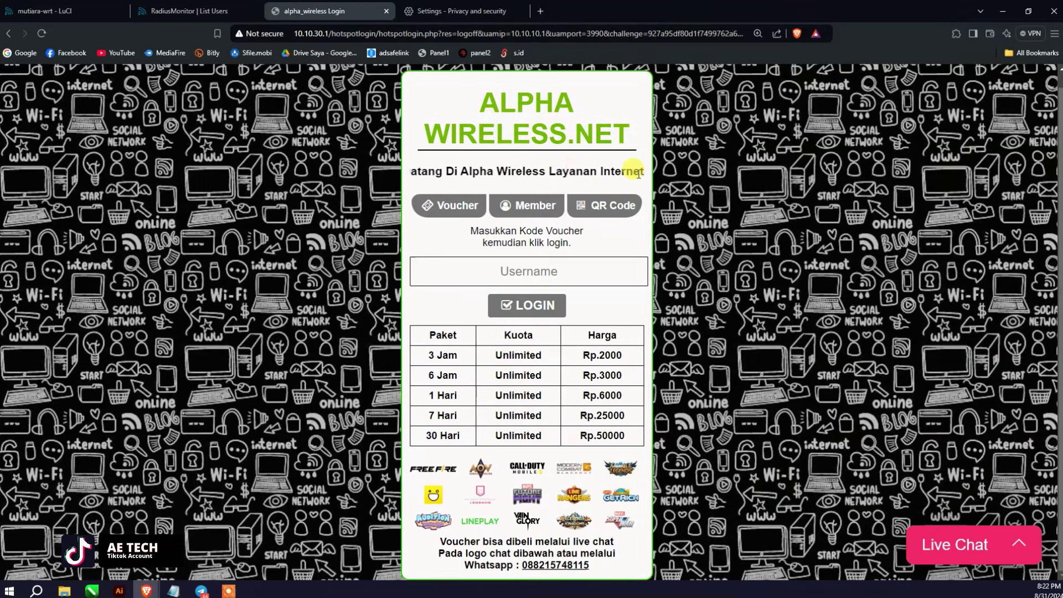
click(95, 12)
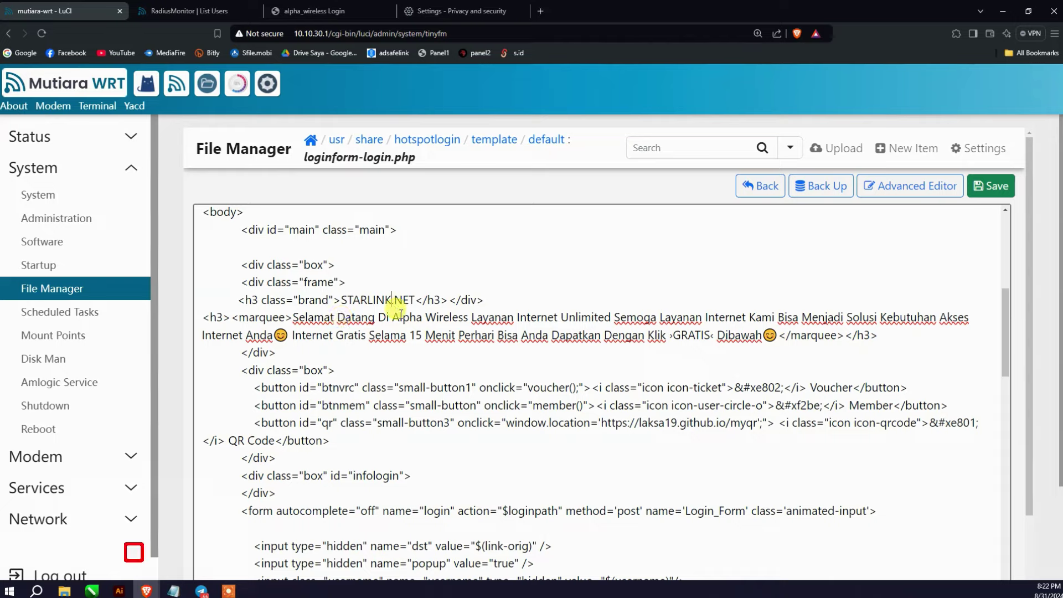
Change the welcome marquee to STARLINK.NET and the free time from 15 to 10 minutes.
drag(392, 318, 469, 321)
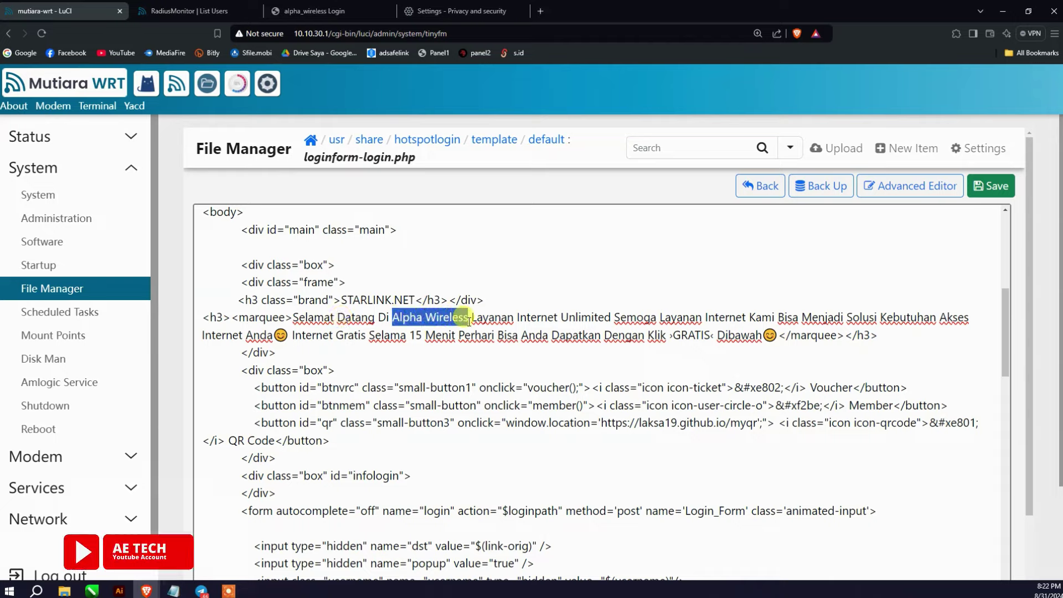
text(STARLINK)
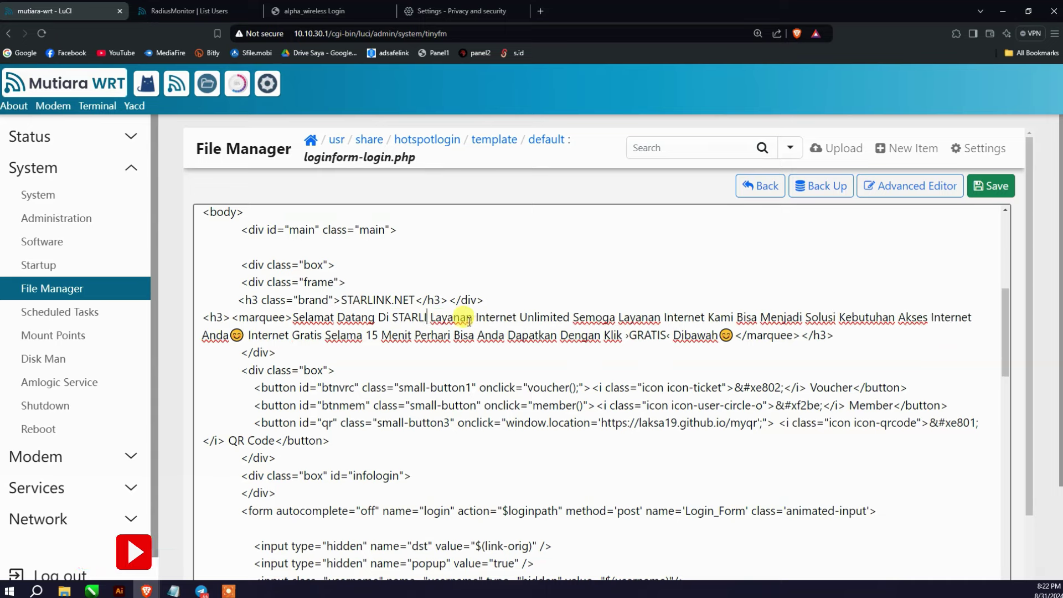
text(.NET)
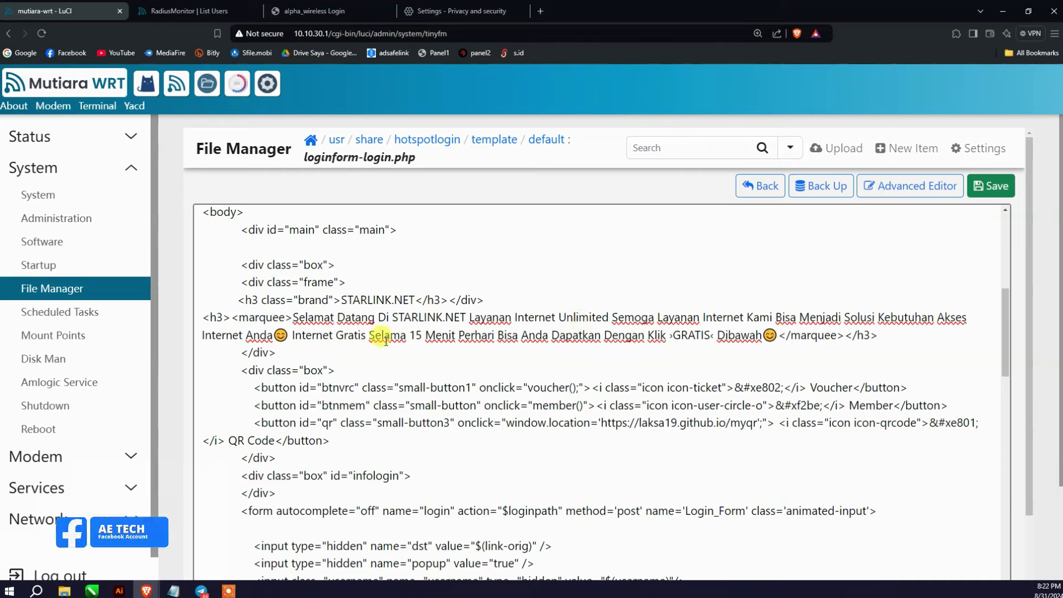
double_click(415, 335)
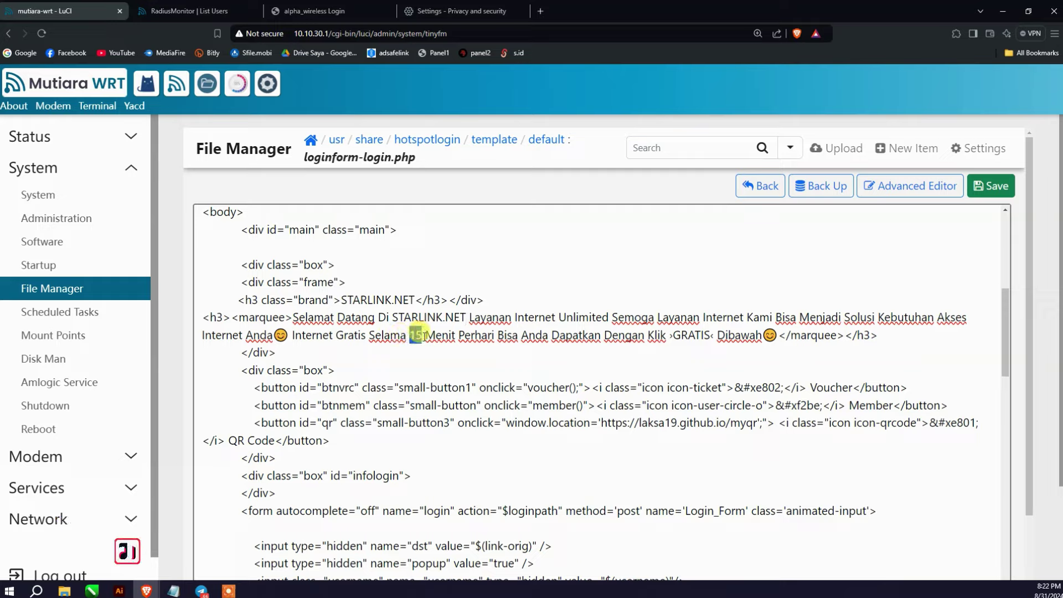
text(10)
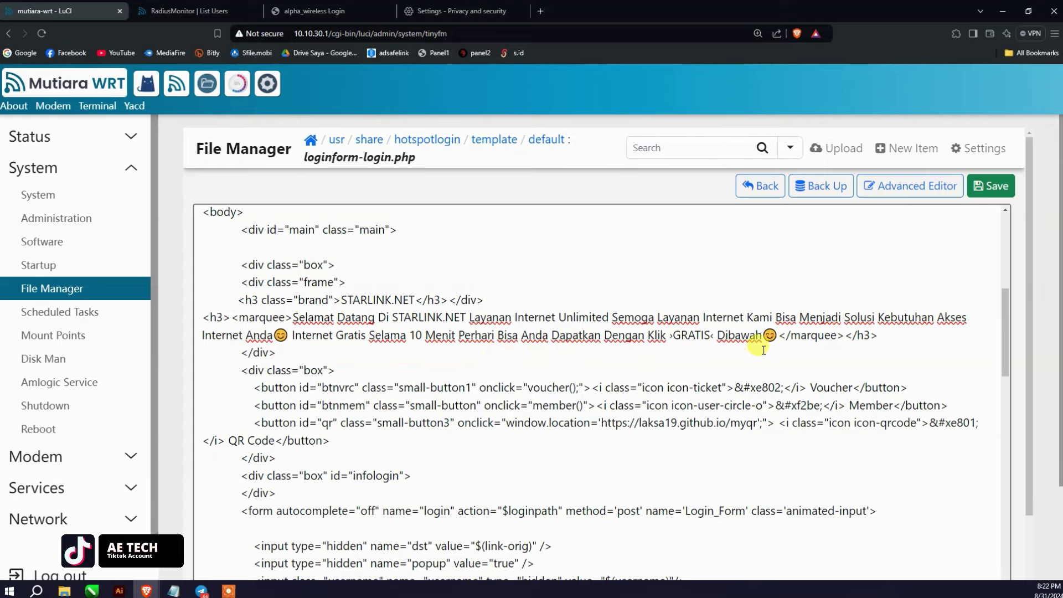
scroll(570, 373, down, 1)
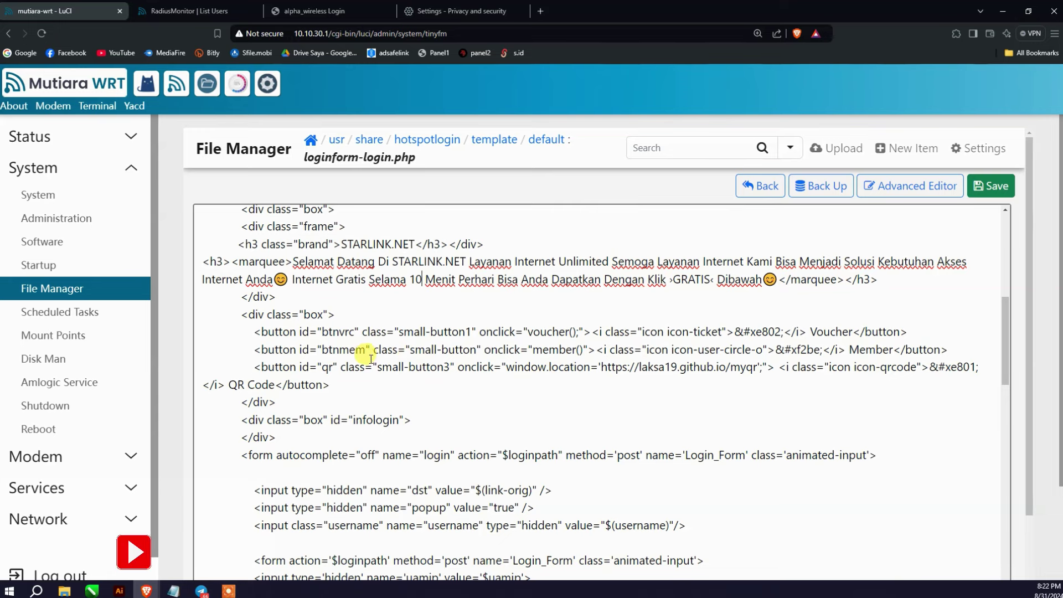
scroll(388, 361, down, 2)
scroll(374, 359, down, 5)
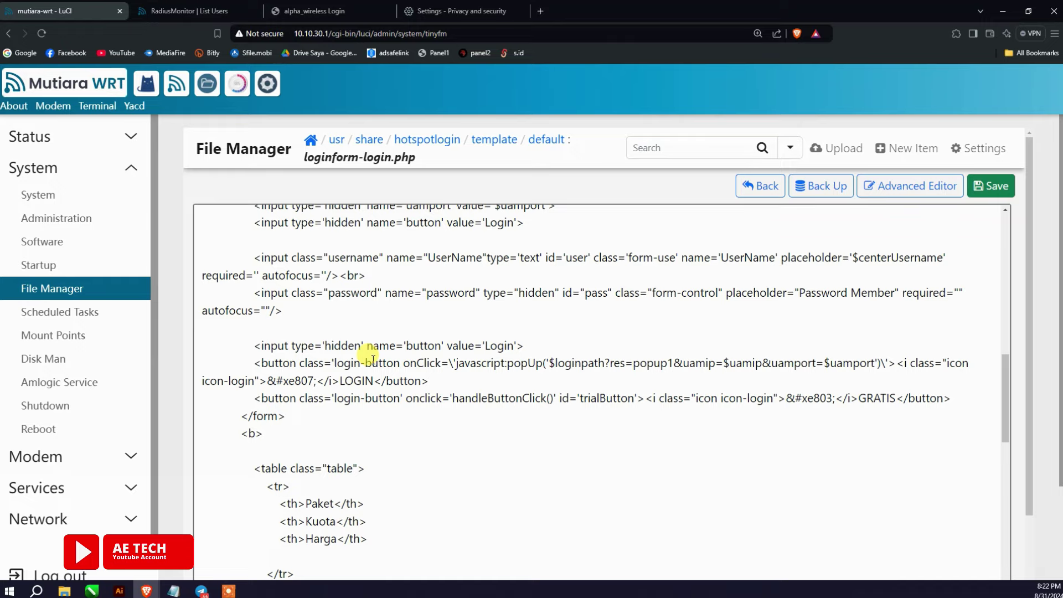
scroll(371, 357, down, 3)
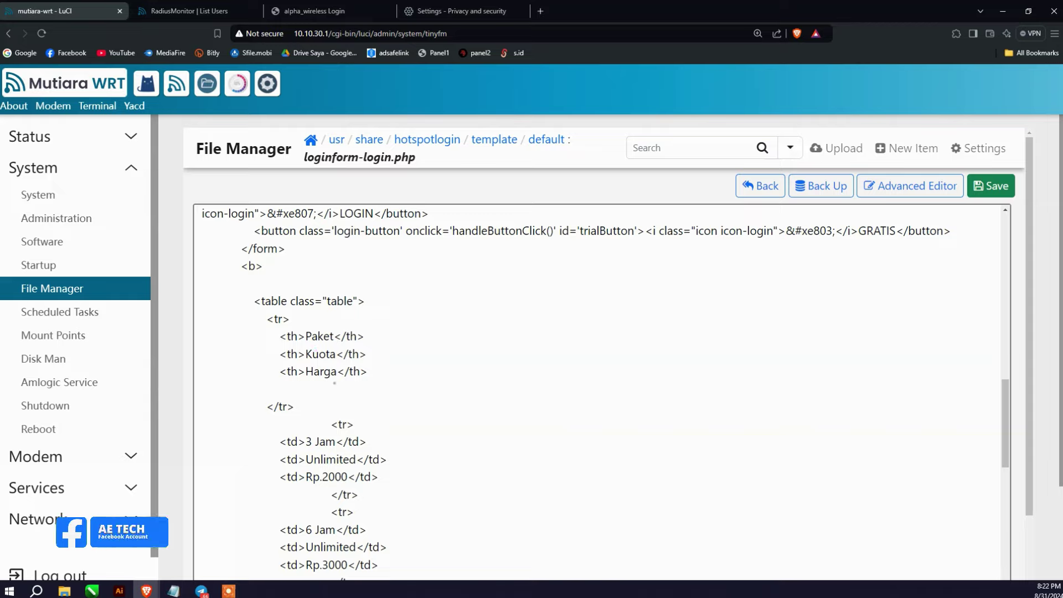
scroll(334, 383, down, 2)
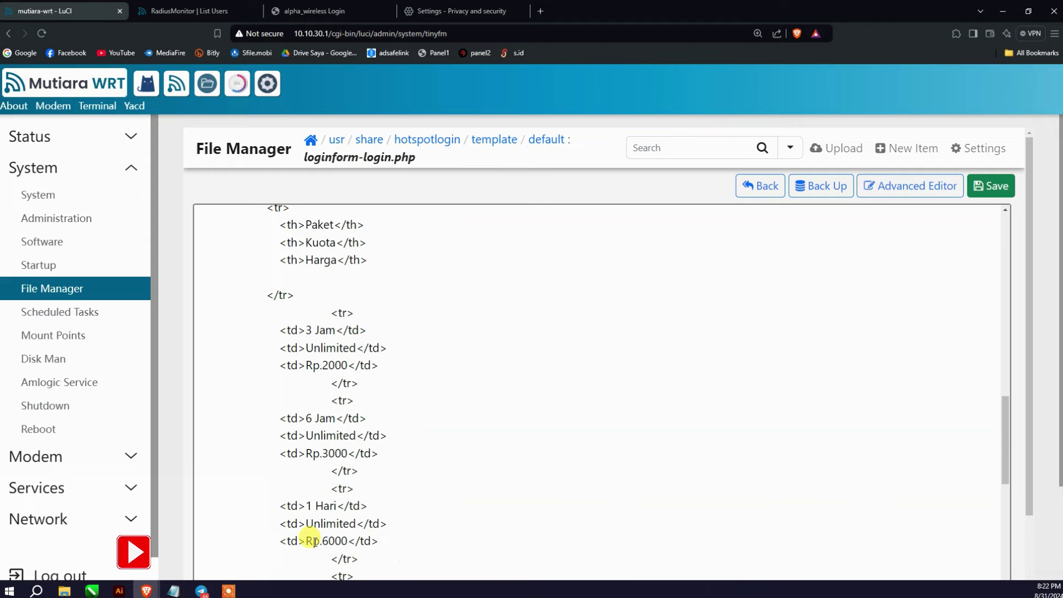
scroll(332, 537, down, 2)
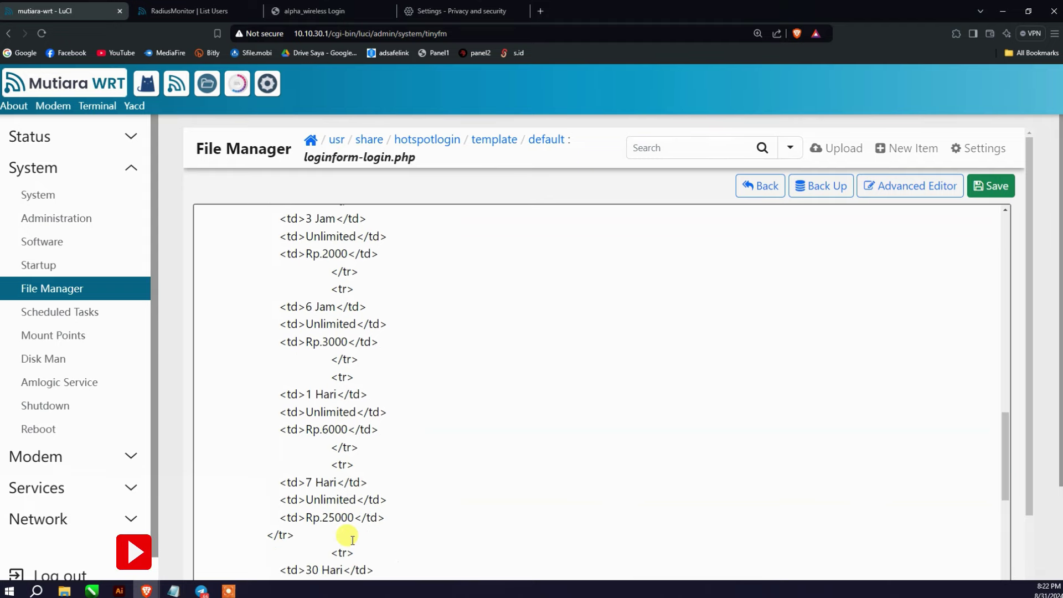
scroll(352, 540, down, 2)
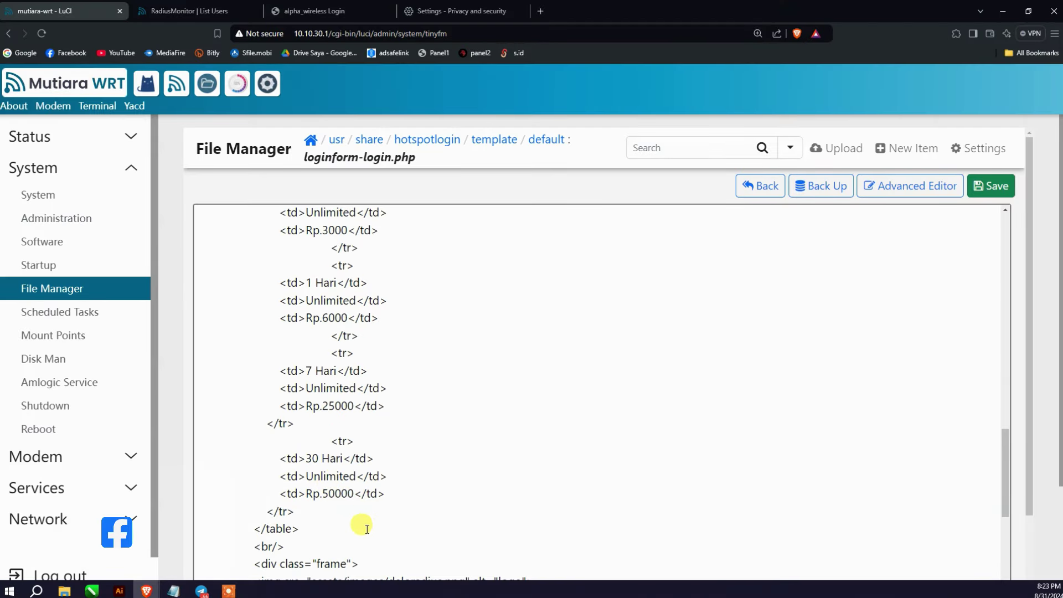
scroll(373, 481, down, 3)
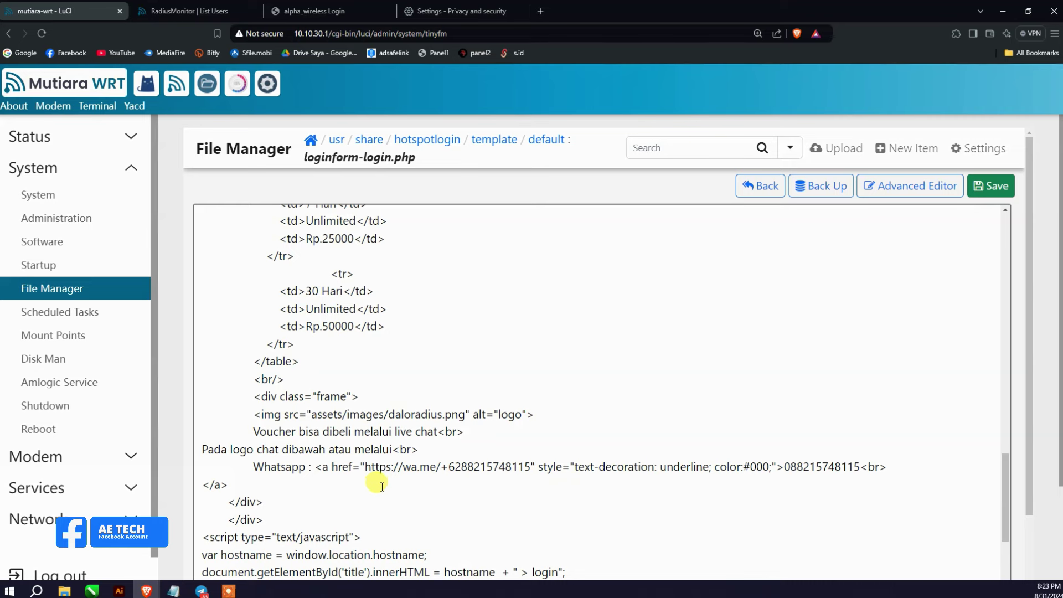
click(341, 10)
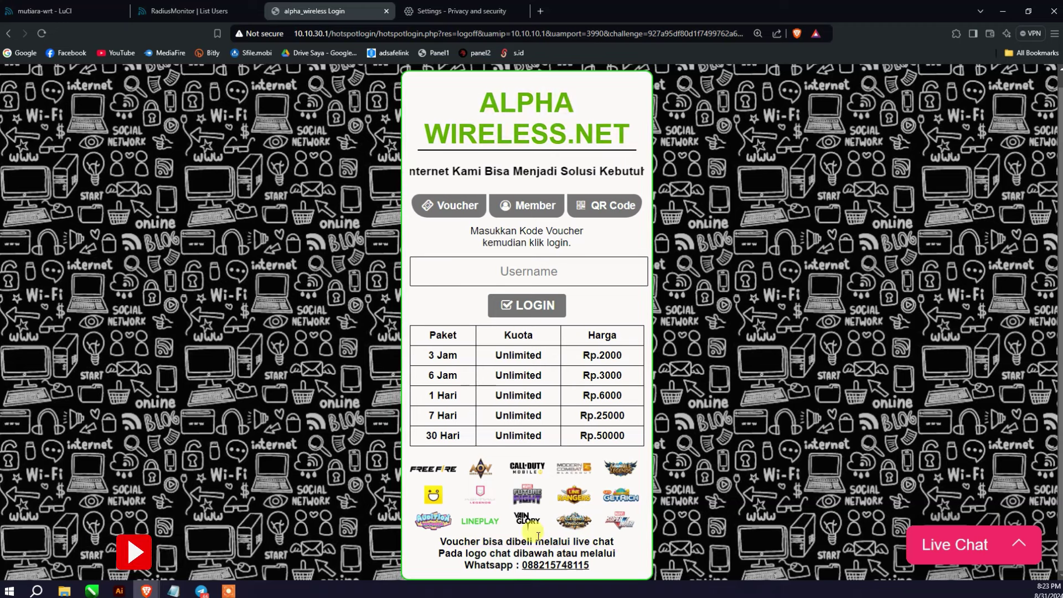
click(83, 12)
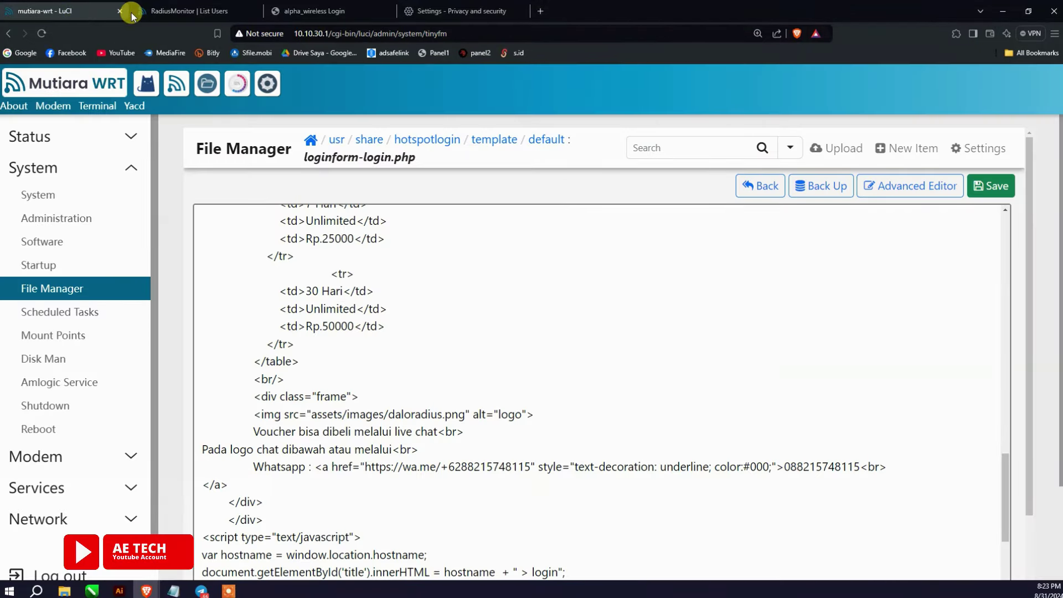
click(301, 13)
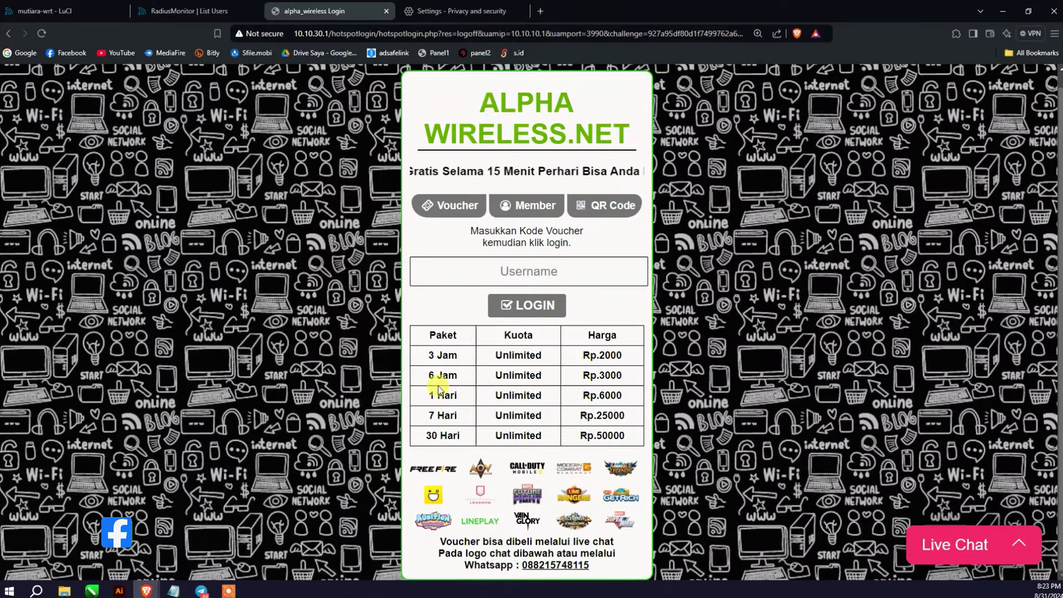
click(64, 11)
scroll(464, 446, down, 2)
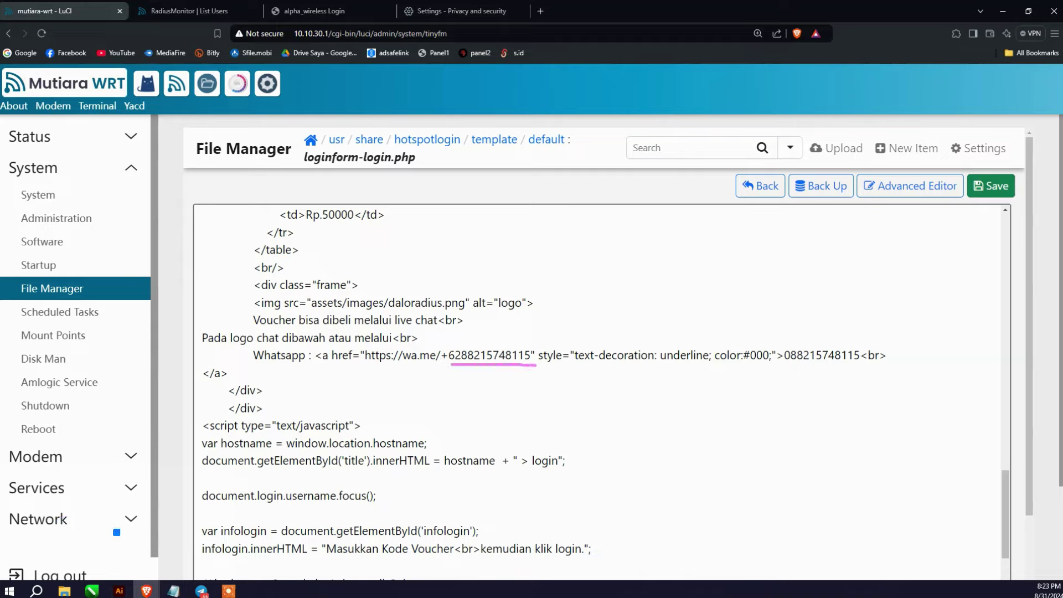
Change the last digits of the wa.me link number to 200.
click(533, 350)
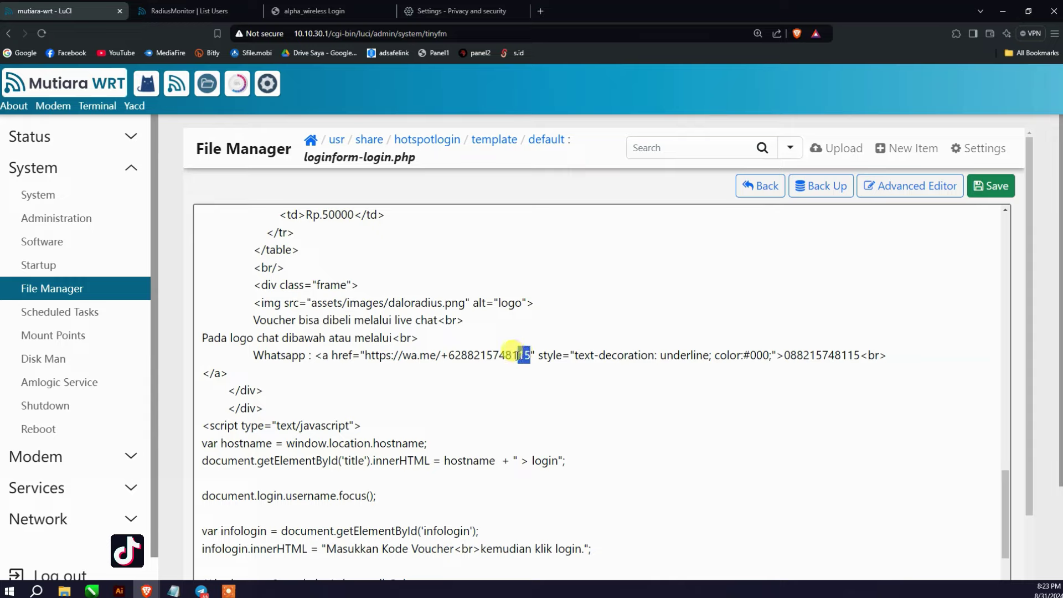
drag(517, 354, 512, 355)
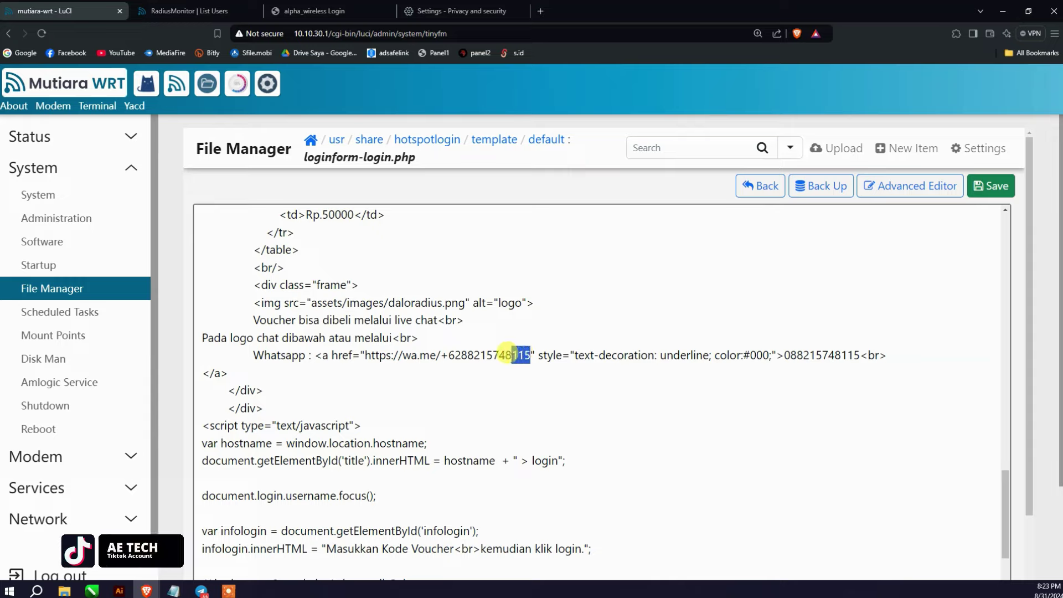
text(200)
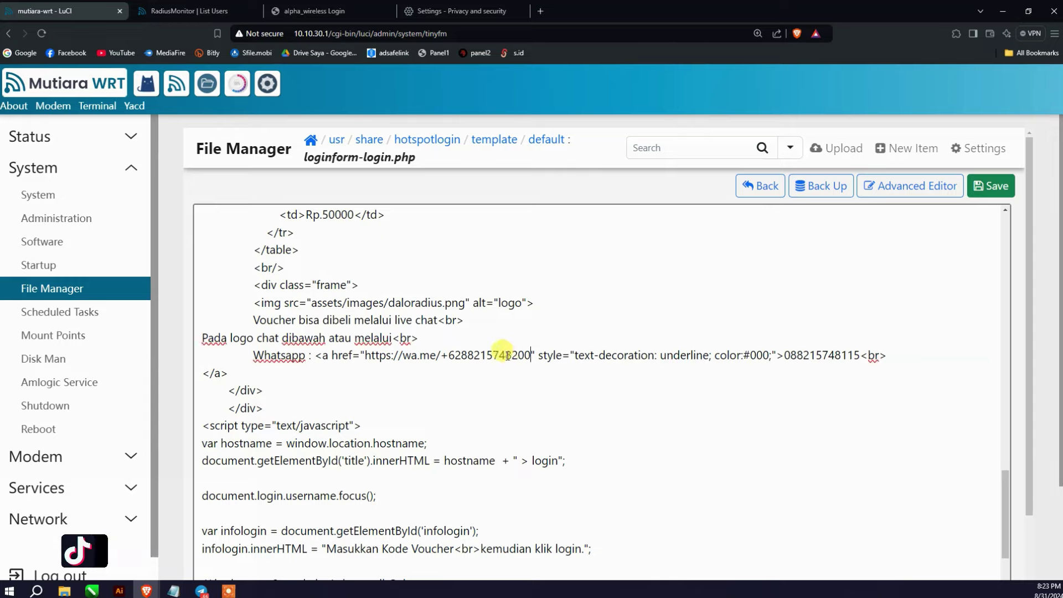
drag(449, 355, 478, 355)
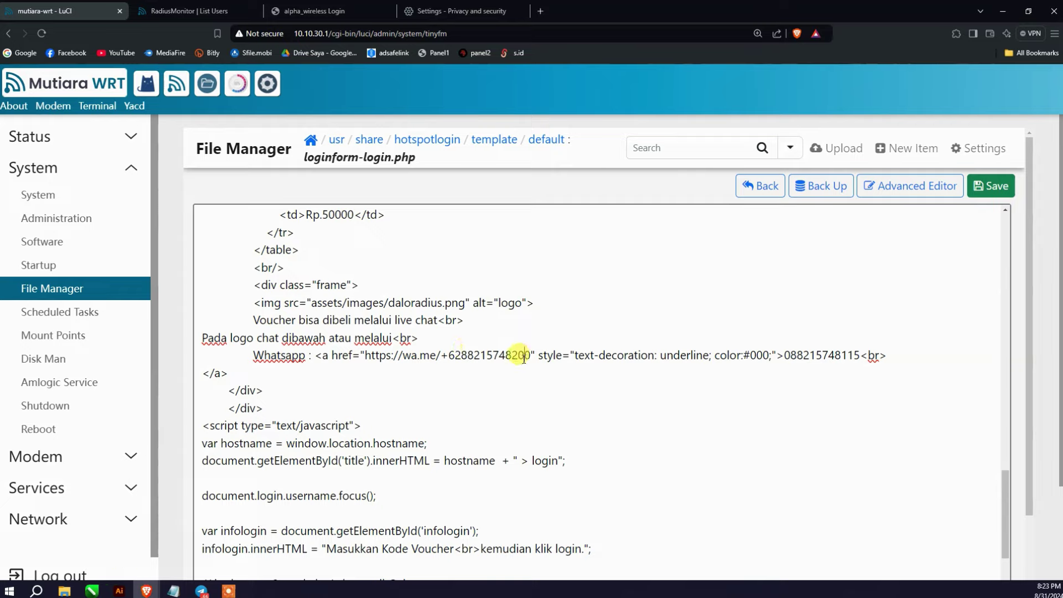
drag(366, 354, 528, 355)
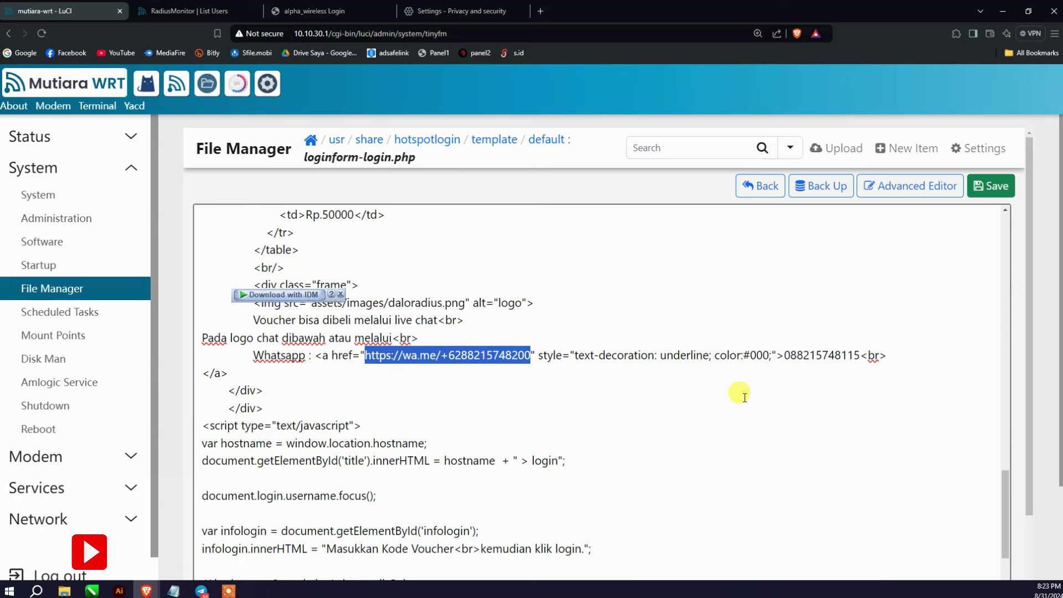
Preview the hotspot login page and test its Whatsapp contact link.
click(314, 11)
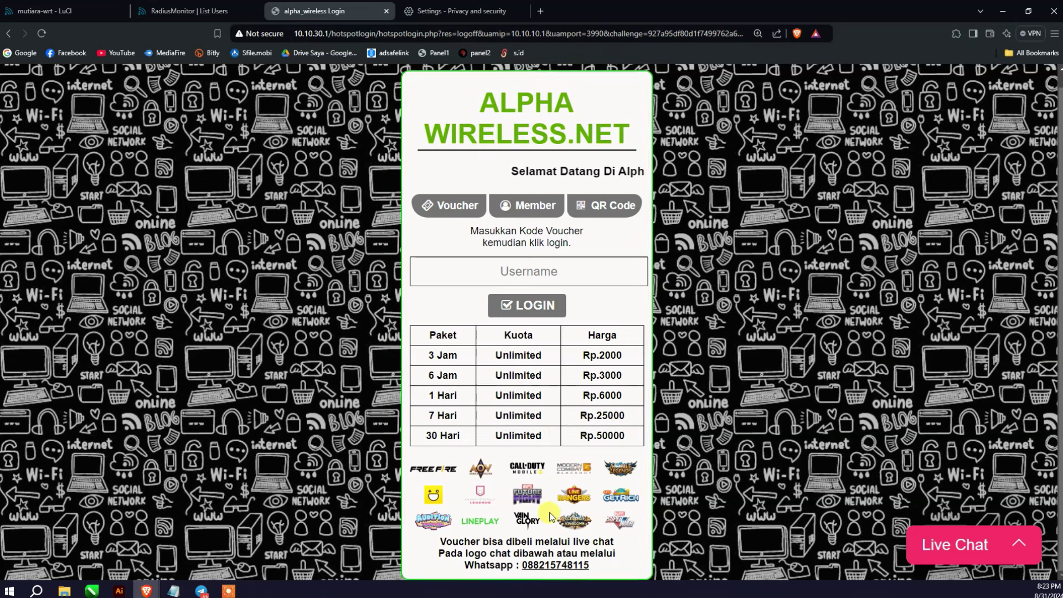
click(573, 566)
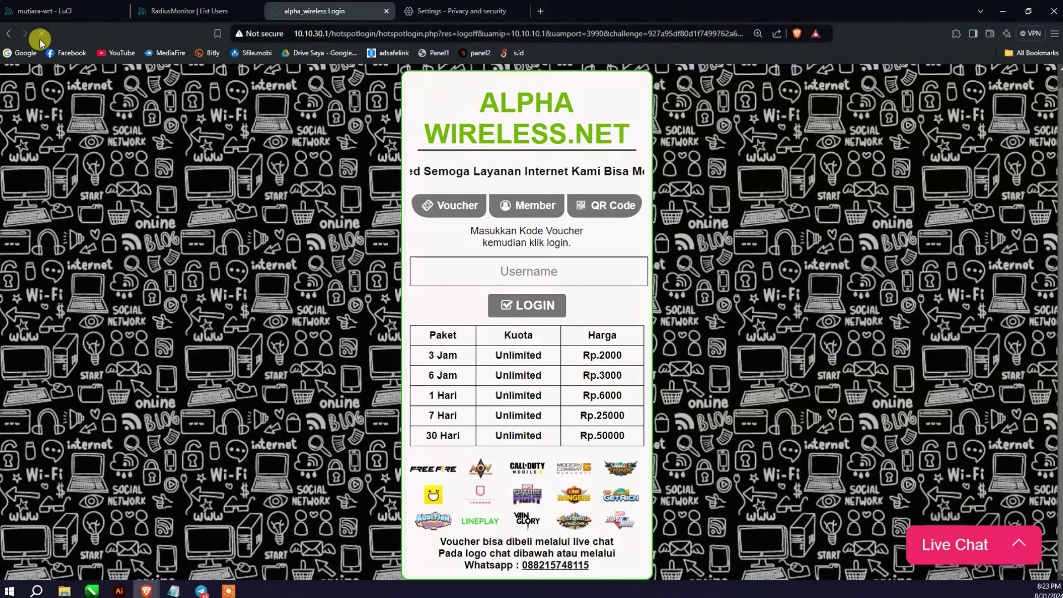
click(92, 14)
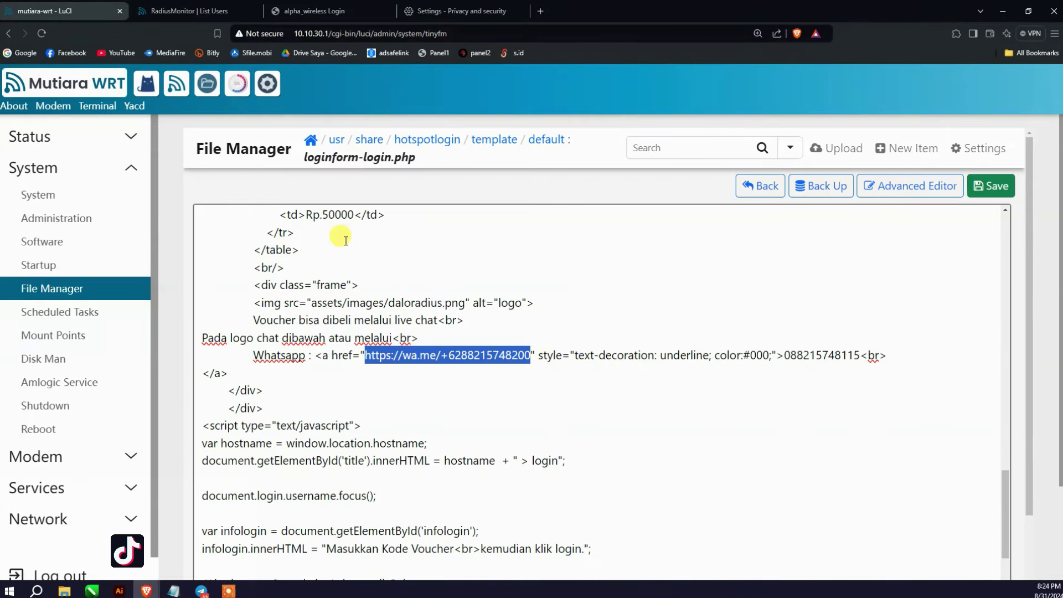
click(346, 14)
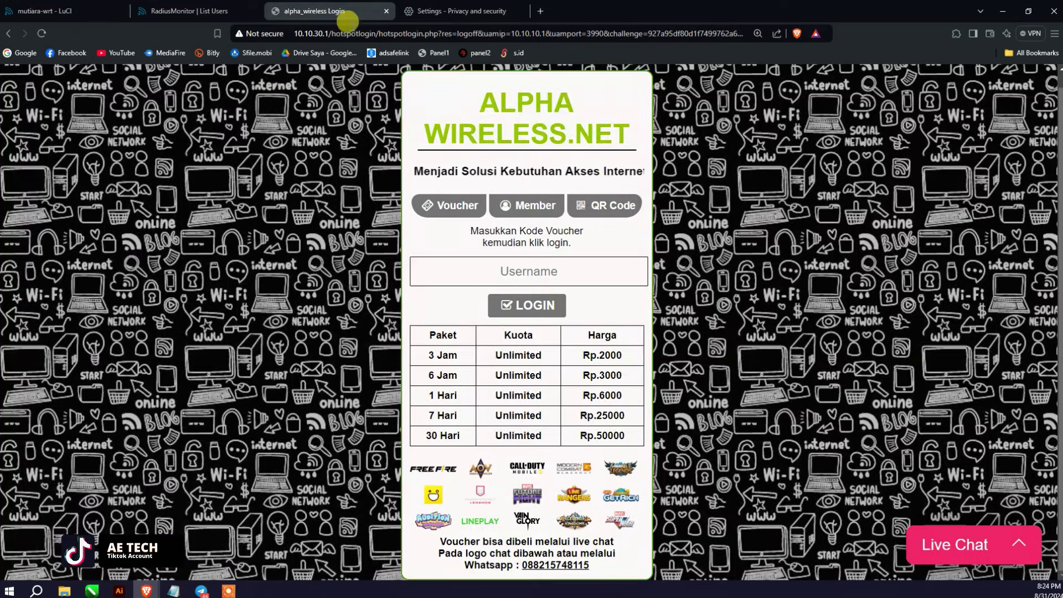
click(83, 11)
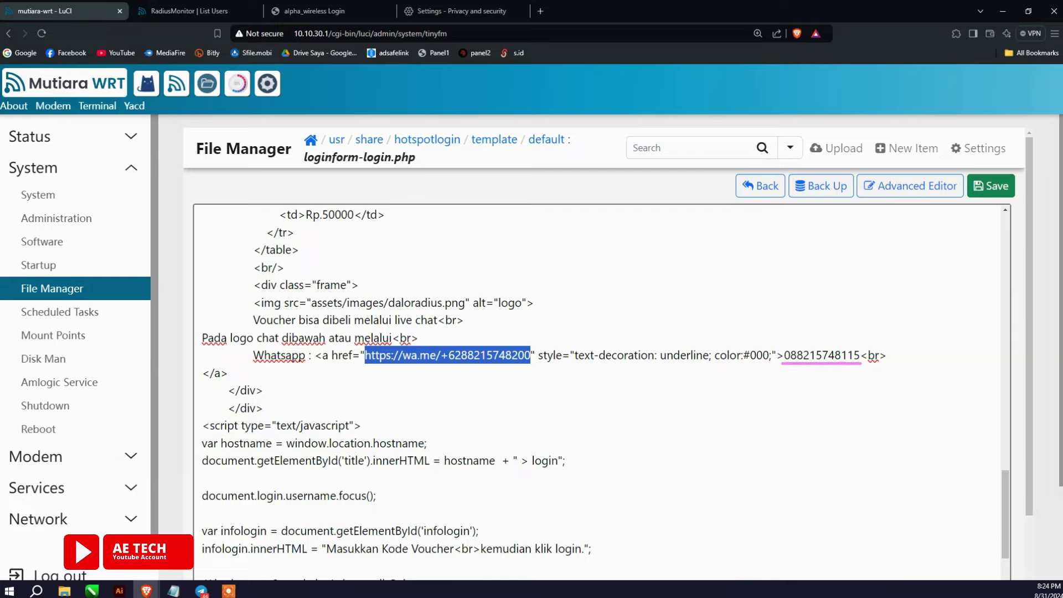
Change the displayed Whatsapp number's last digits to 200 to match the link.
drag(779, 342, 785, 377)
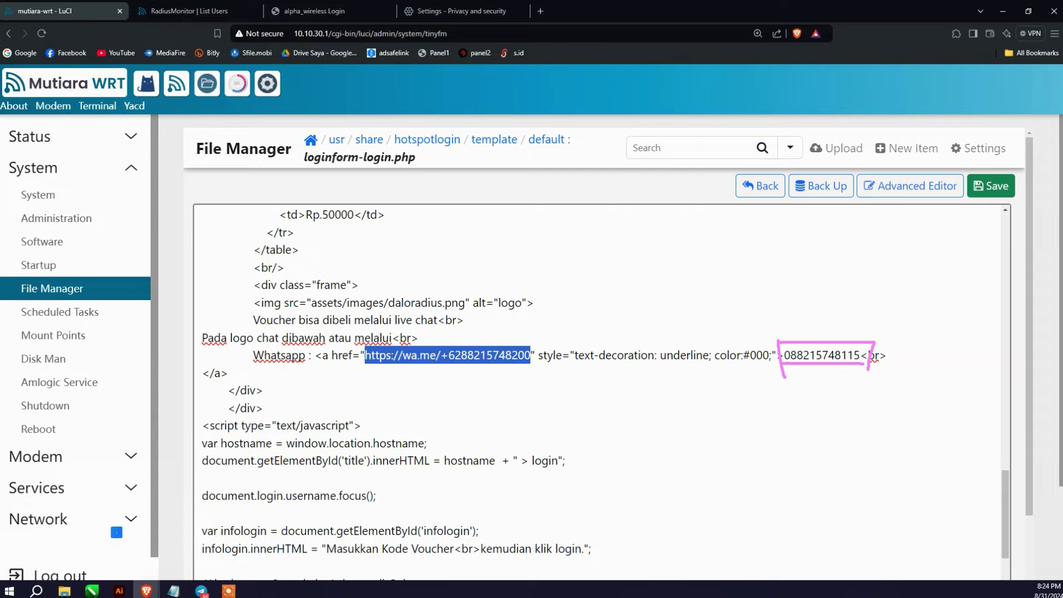
mouse_move(356, 373)
mouse_down()
mouse_move(493, 371)
mouse_move(536, 359)
mouse_up()
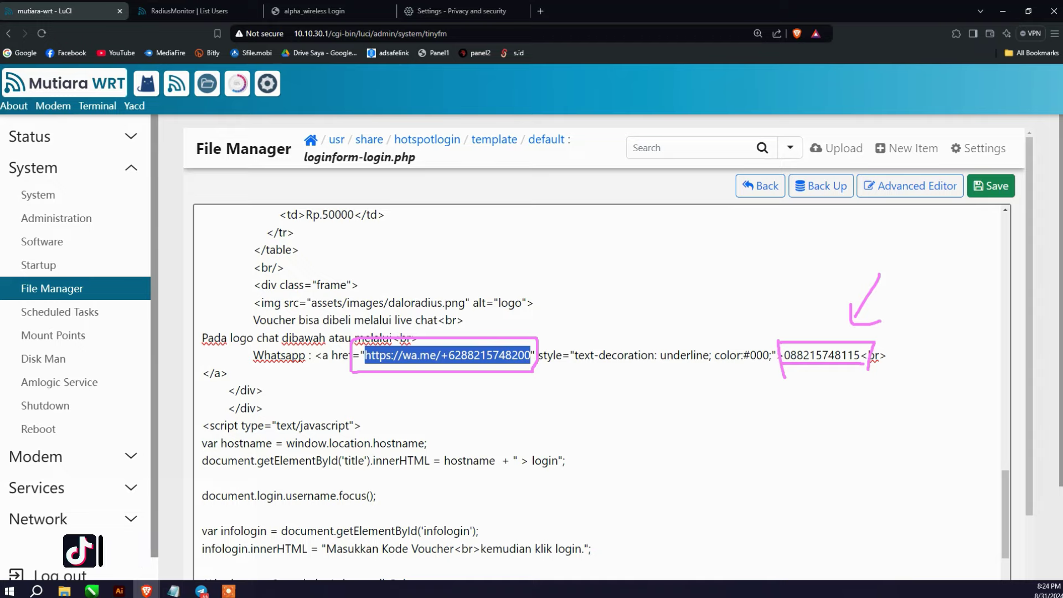
key(Escape)
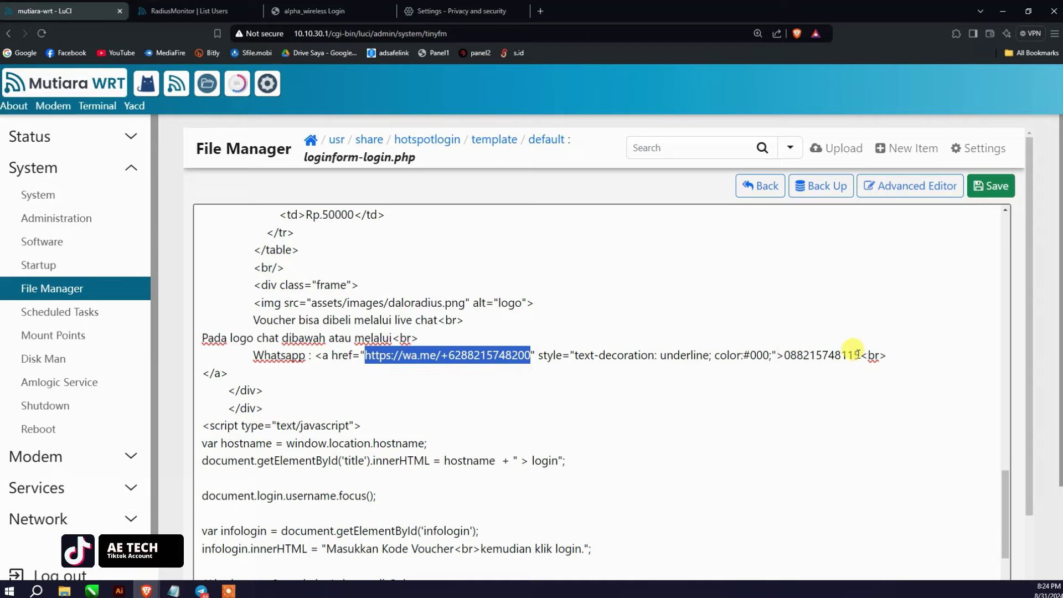
drag(859, 354, 840, 355)
text(200)
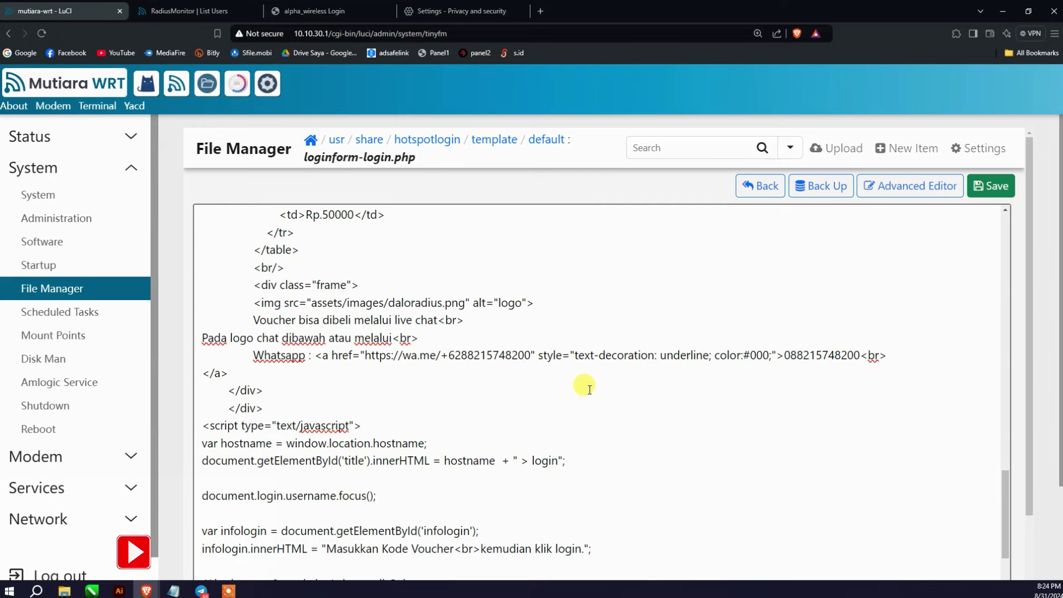
Clear Brave's cached images and files so the login page picks up the edits.
scroll(590, 389, down, 2)
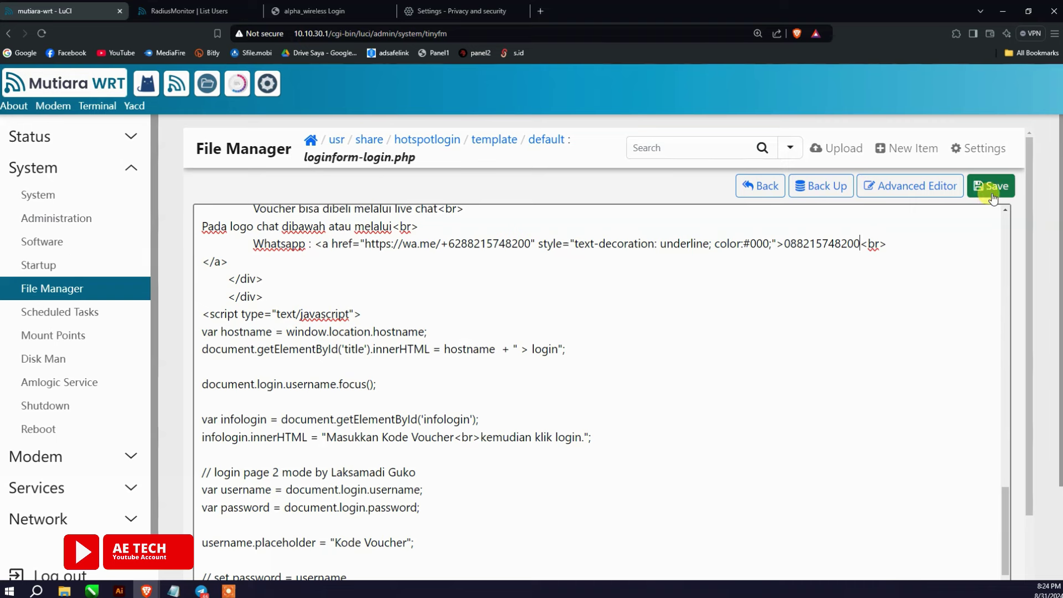
click(327, 12)
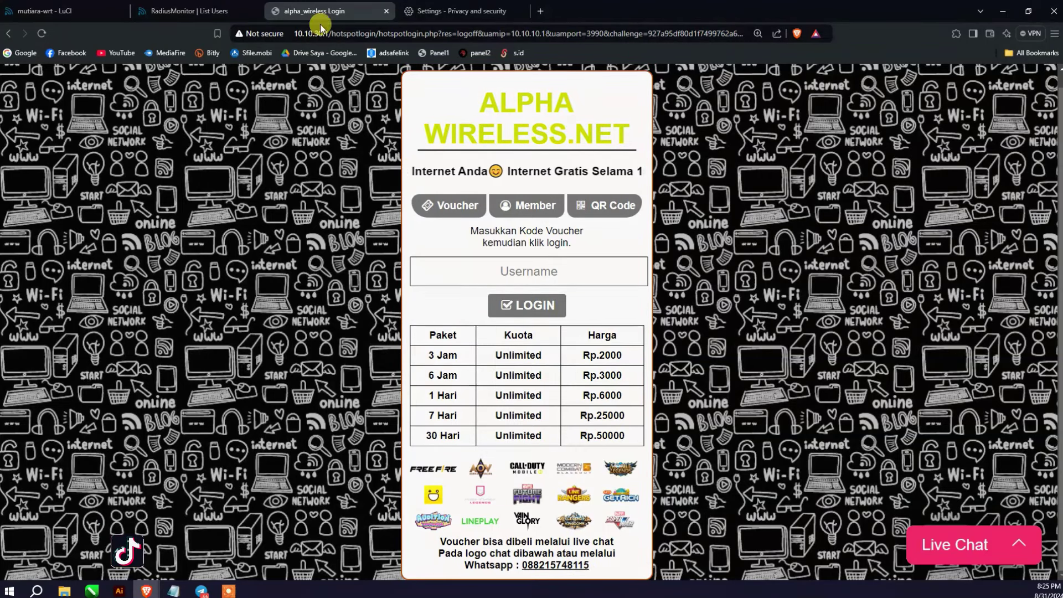
click(429, 10)
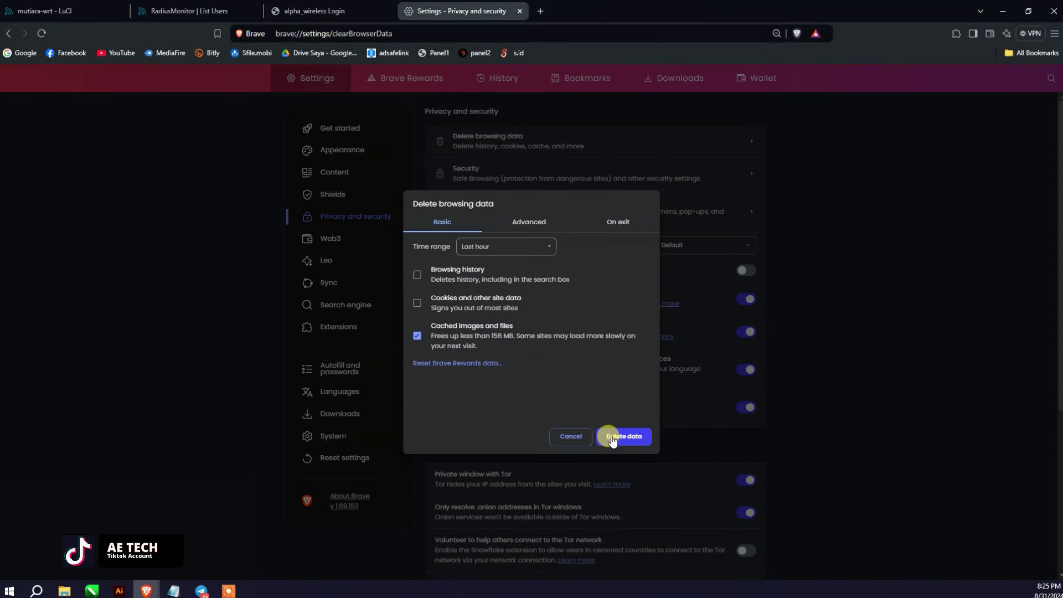
click(613, 437)
Reload the hotspot login page, then return to the router's file manager tab.
click(305, 11)
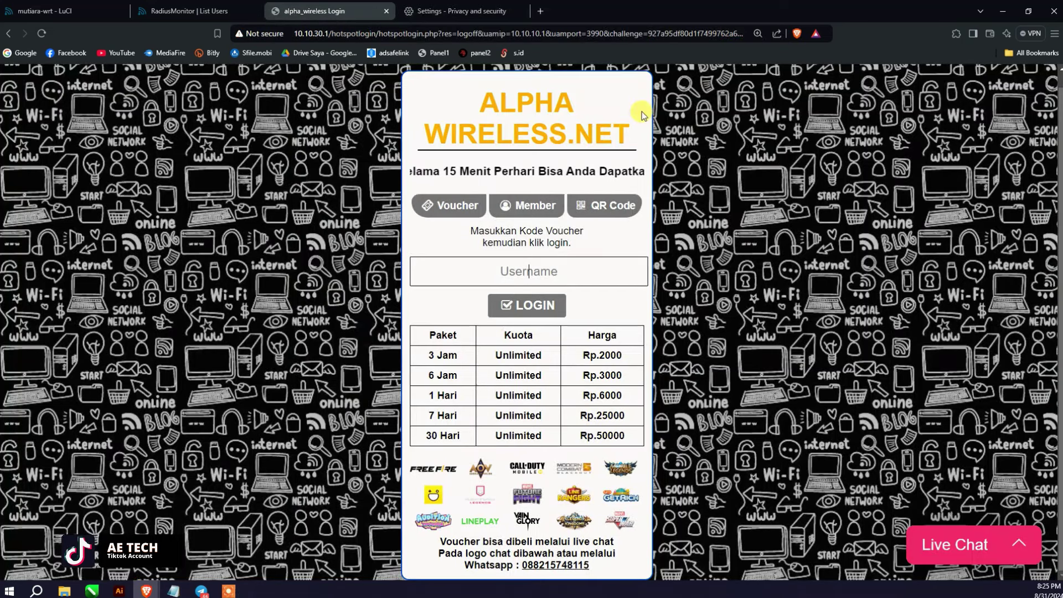
right_click(732, 109)
click(772, 157)
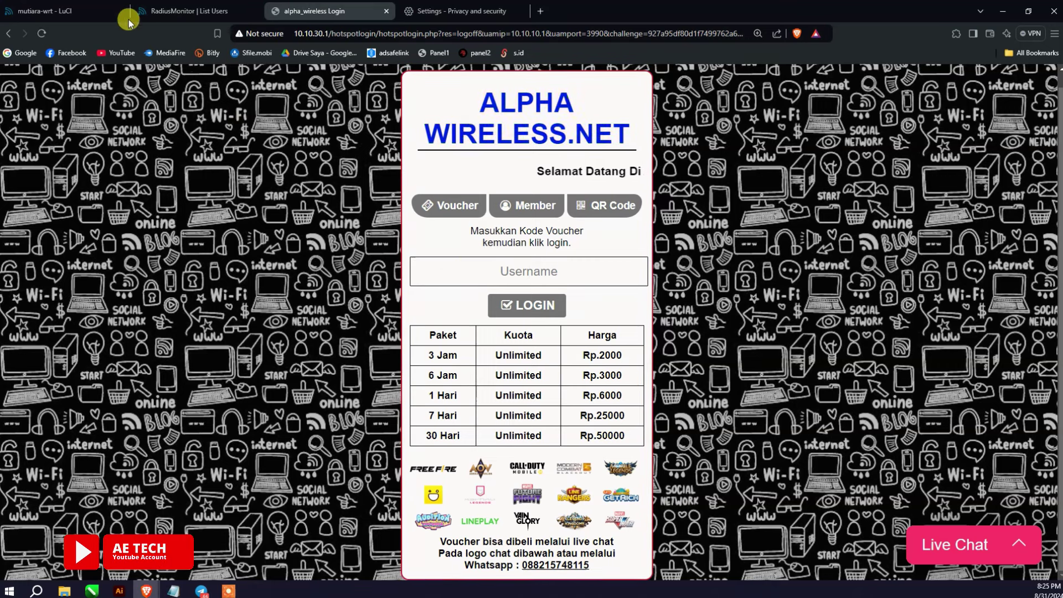
click(110, 12)
Leave the loginform-login.php editor and open the template/default folder.
scroll(396, 359, down, 12)
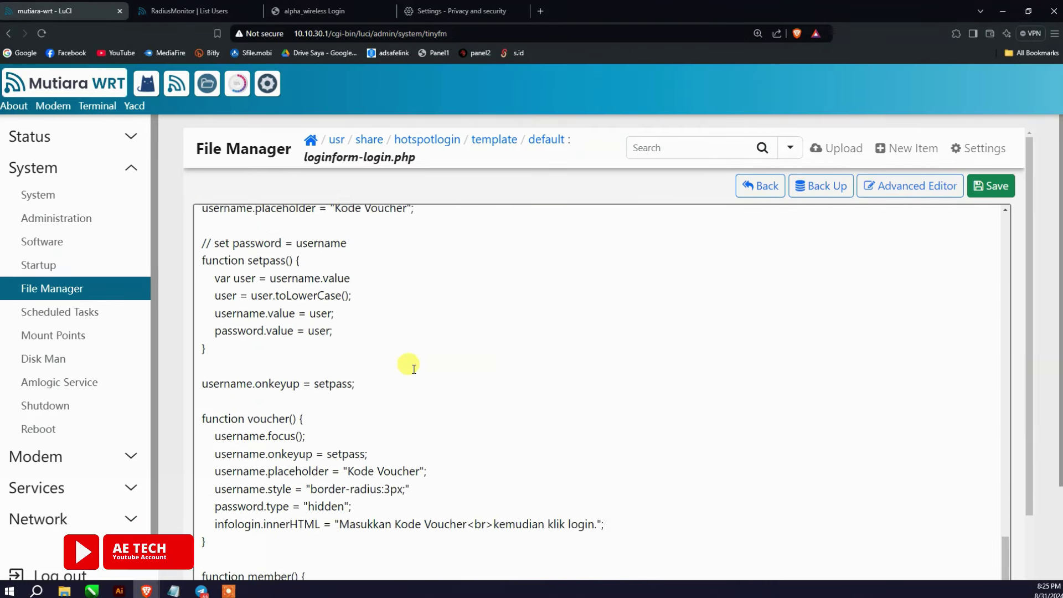
scroll(420, 369, down, 8)
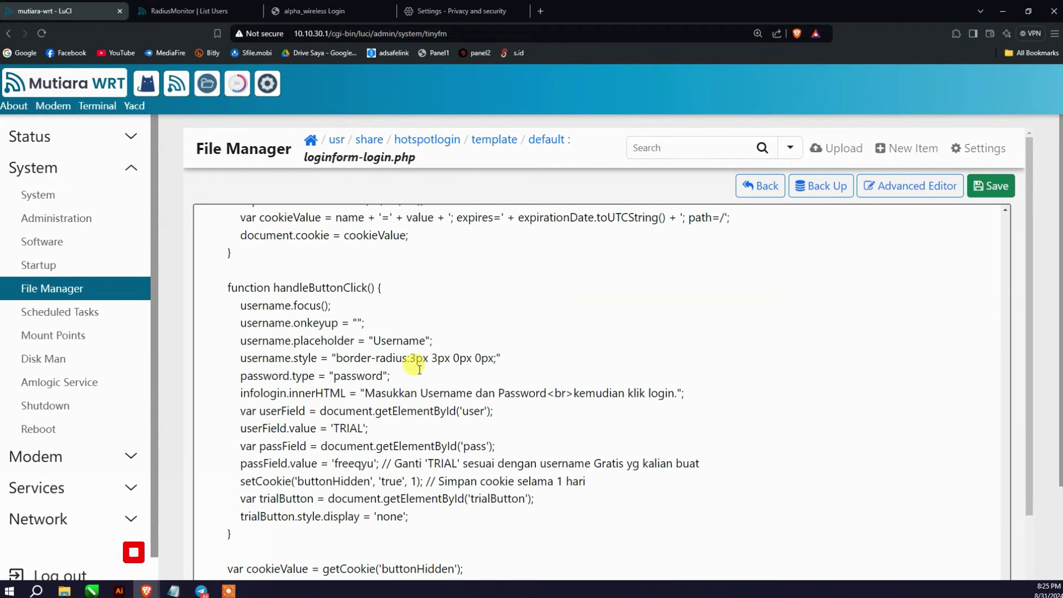
scroll(419, 368, down, 2)
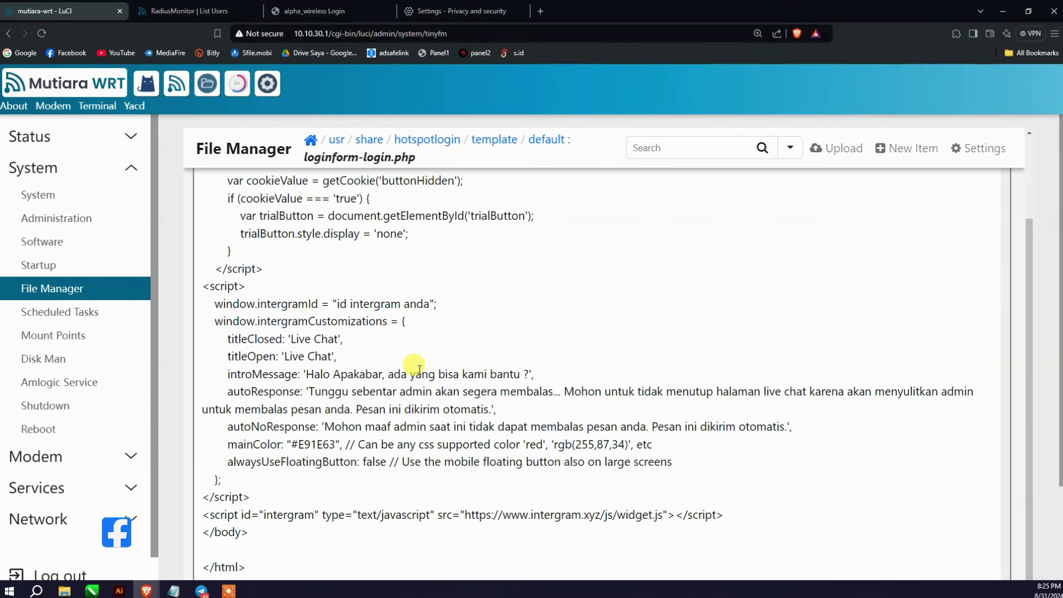
scroll(419, 369, down, 1)
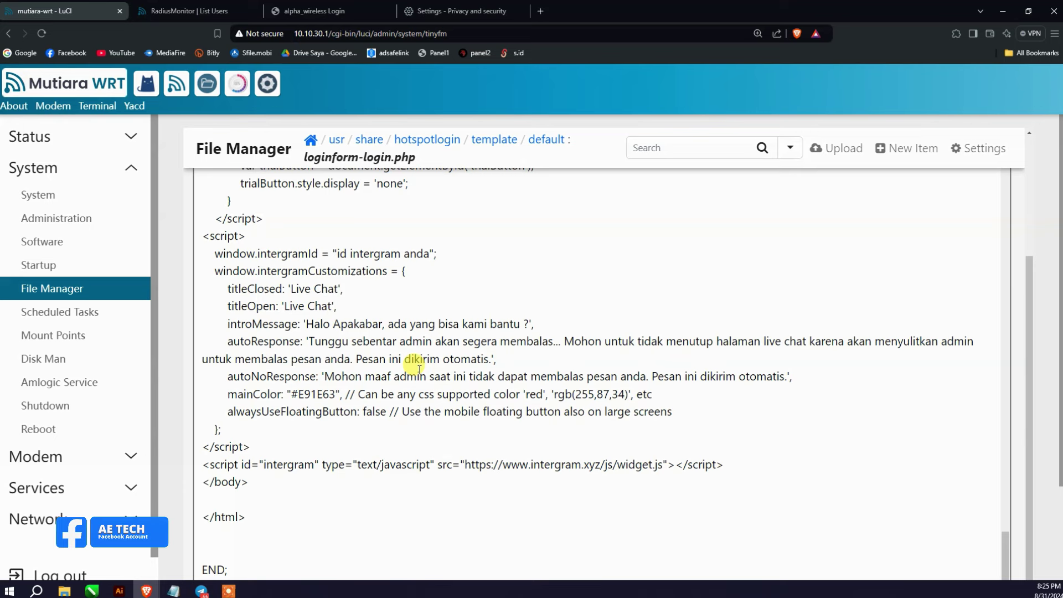
scroll(465, 308, up, 10)
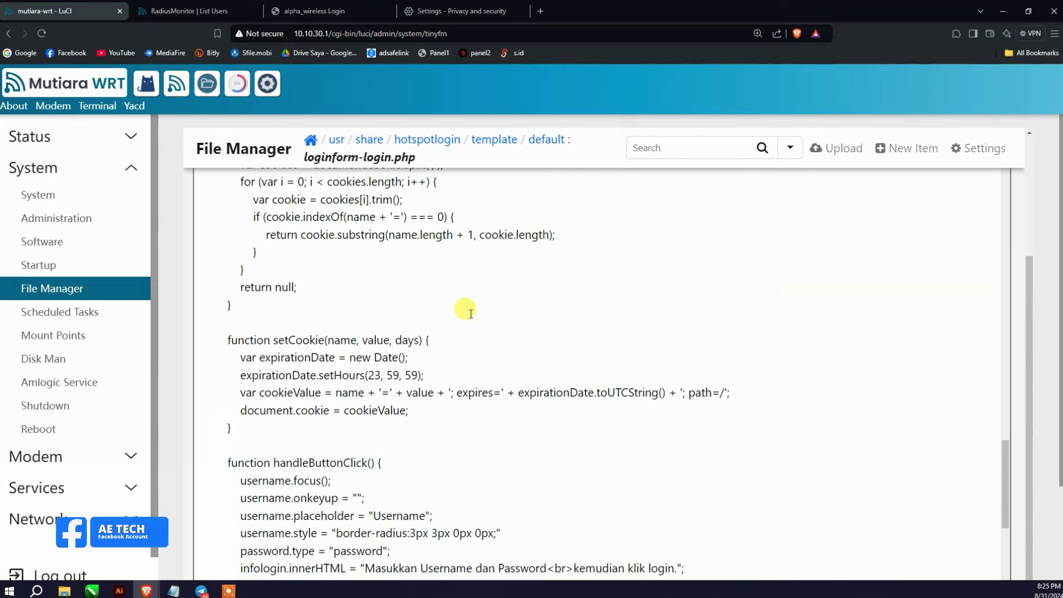
click(481, 139)
click(254, 256)
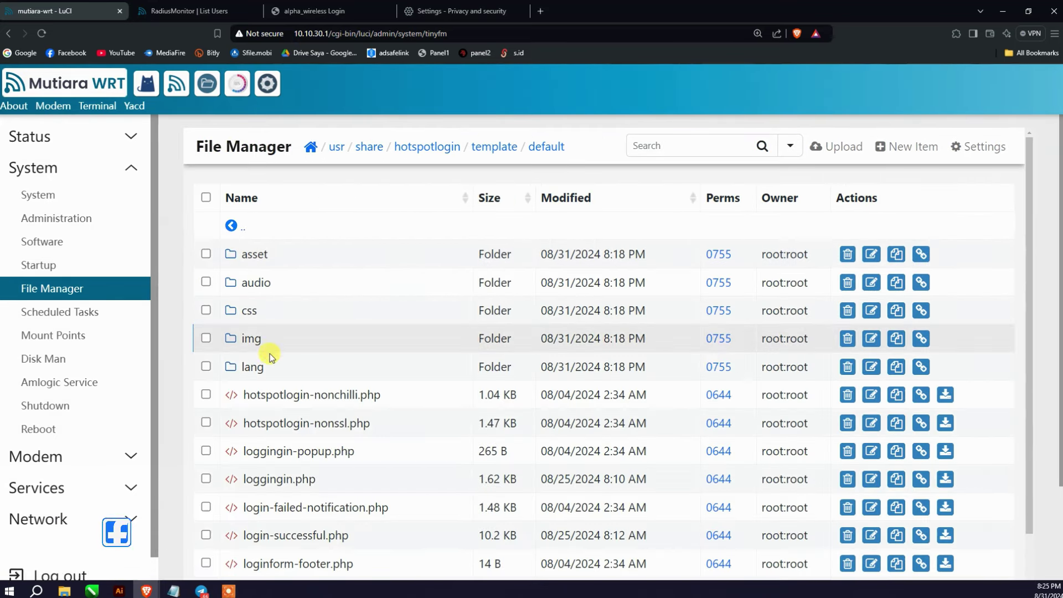
View hotspotlogin-nonchilli.php's contents and return to the default folder's file list.
scroll(271, 354, down, 2)
click(290, 280)
scroll(414, 315, down, 4)
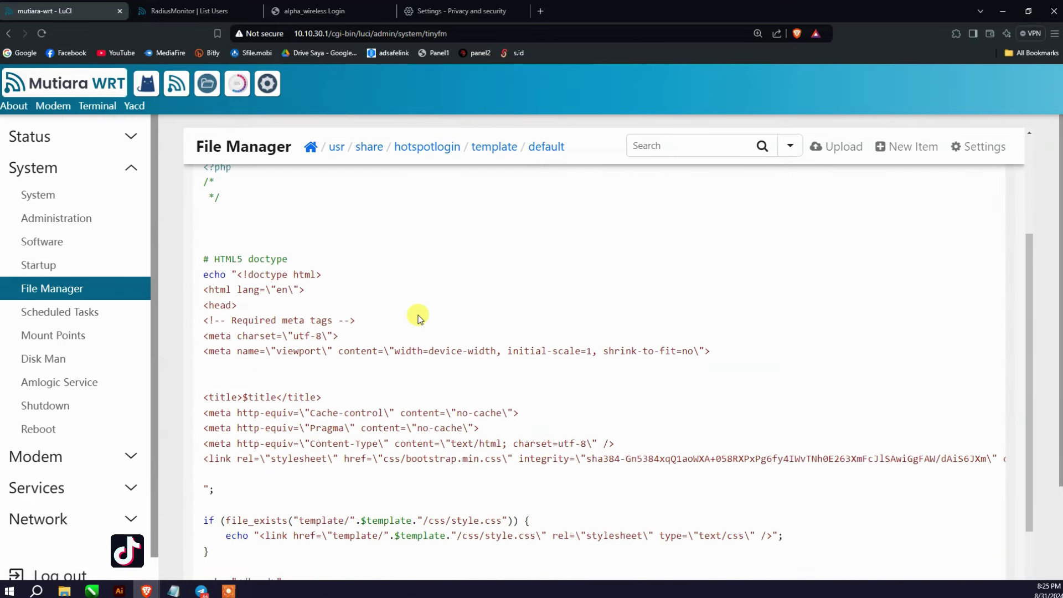
scroll(472, 321, down, 2)
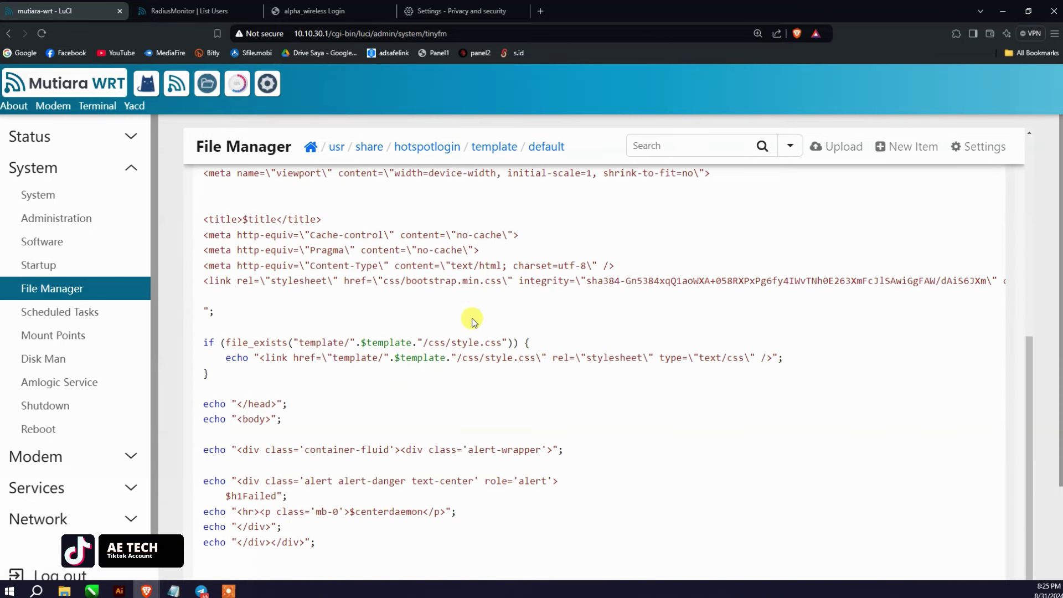
scroll(541, 314, up, 8)
click(522, 227)
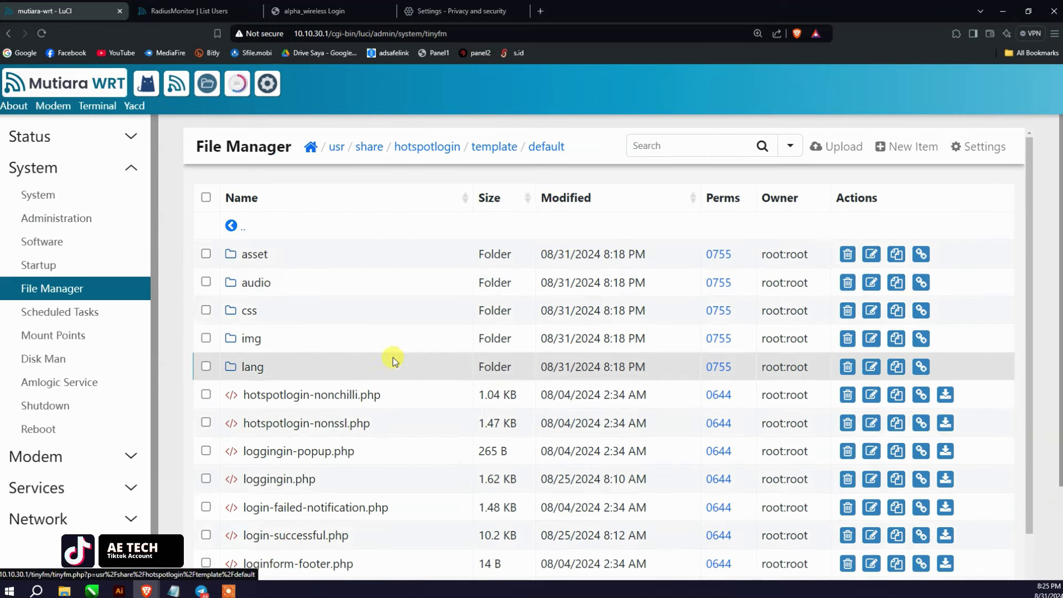
View prelogin.php's contents and return to the file list.
scroll(391, 358, down, 2)
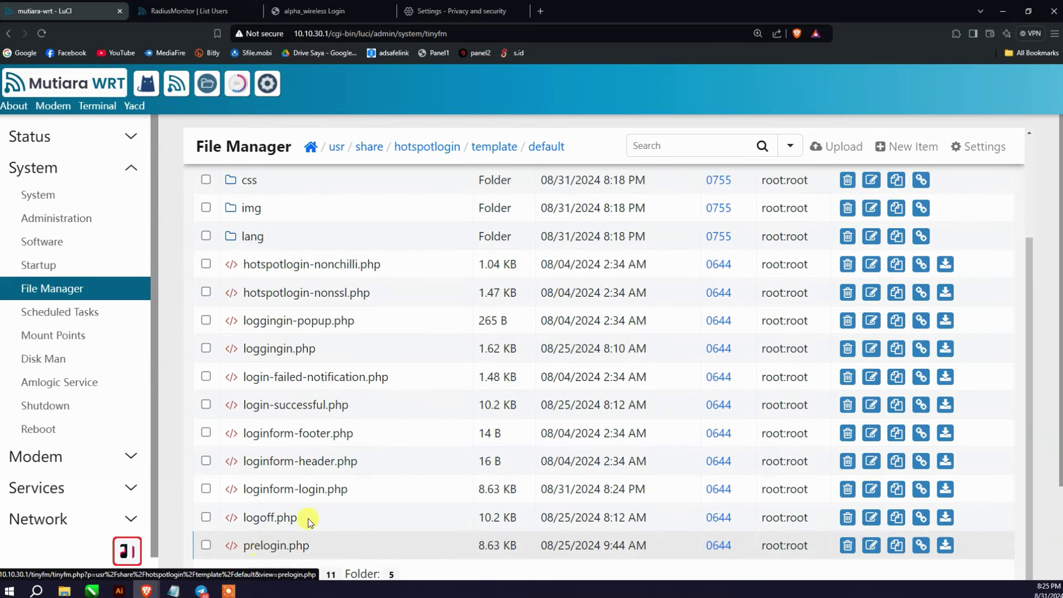
click(275, 545)
scroll(415, 446, down, 5)
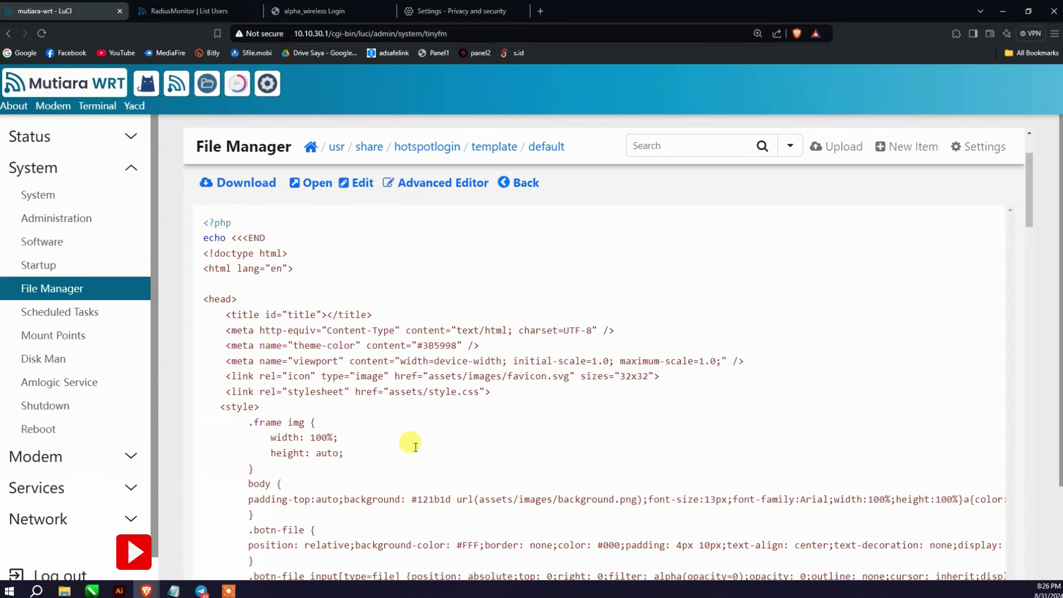
scroll(416, 451, up, 5)
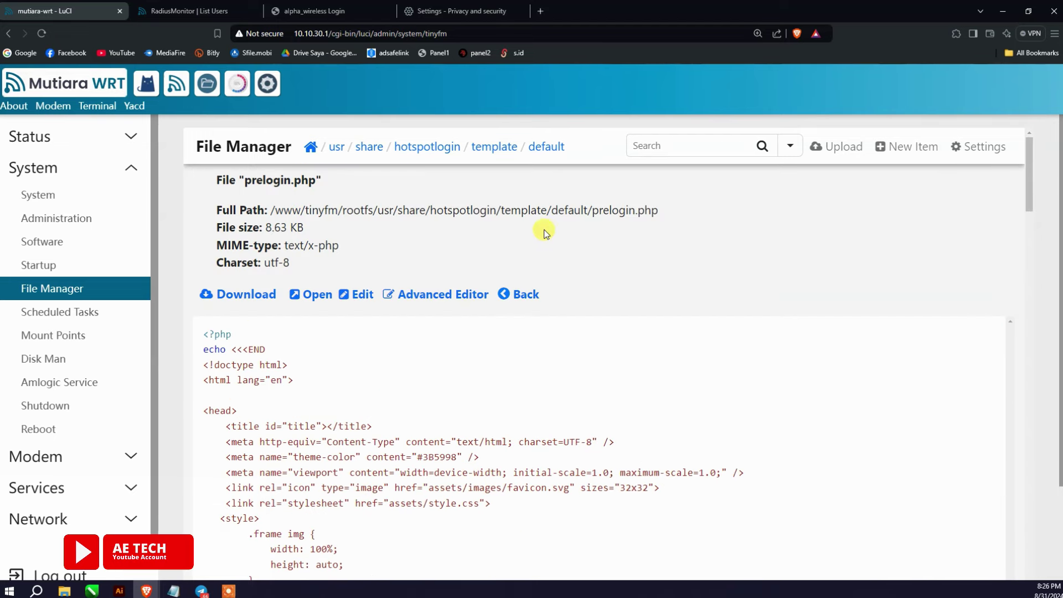
click(524, 294)
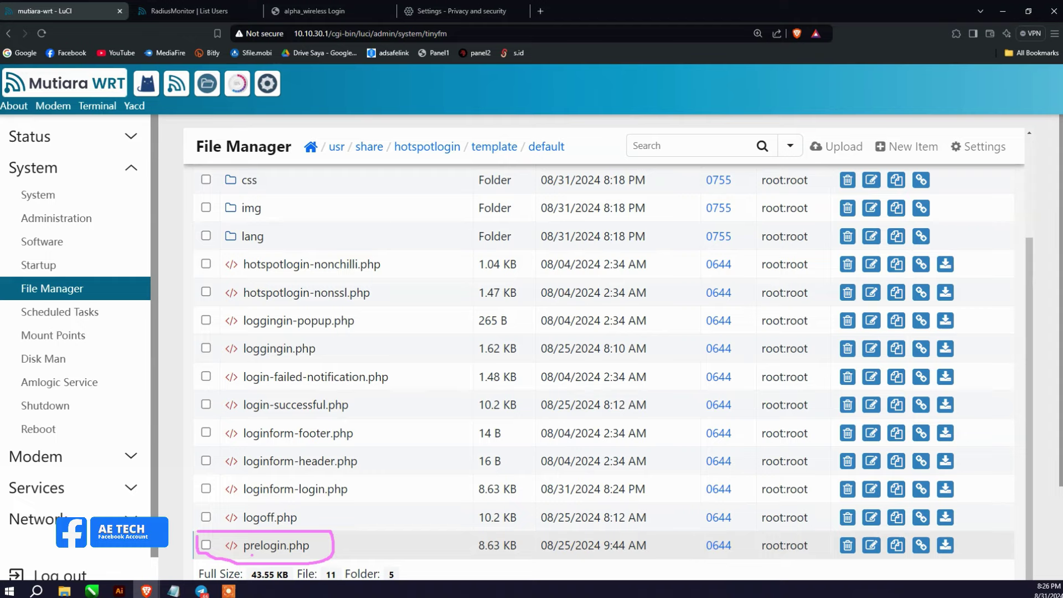
Open prelogin.php for editing and replace the ALPHA WIRELESS.NET heading with STARLINK.
click(260, 546)
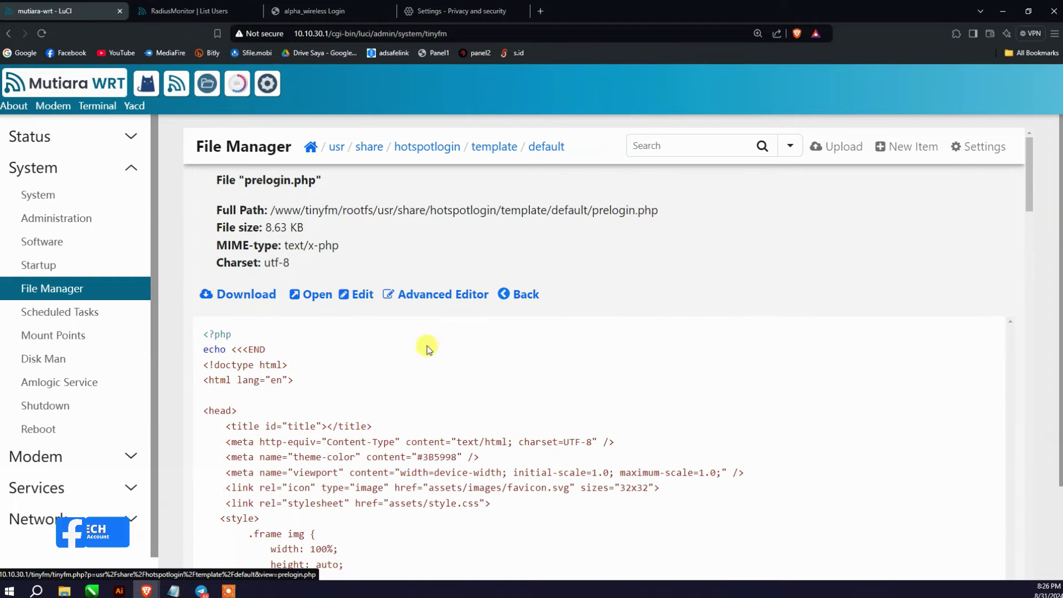
click(355, 293)
scroll(374, 323, down, 2)
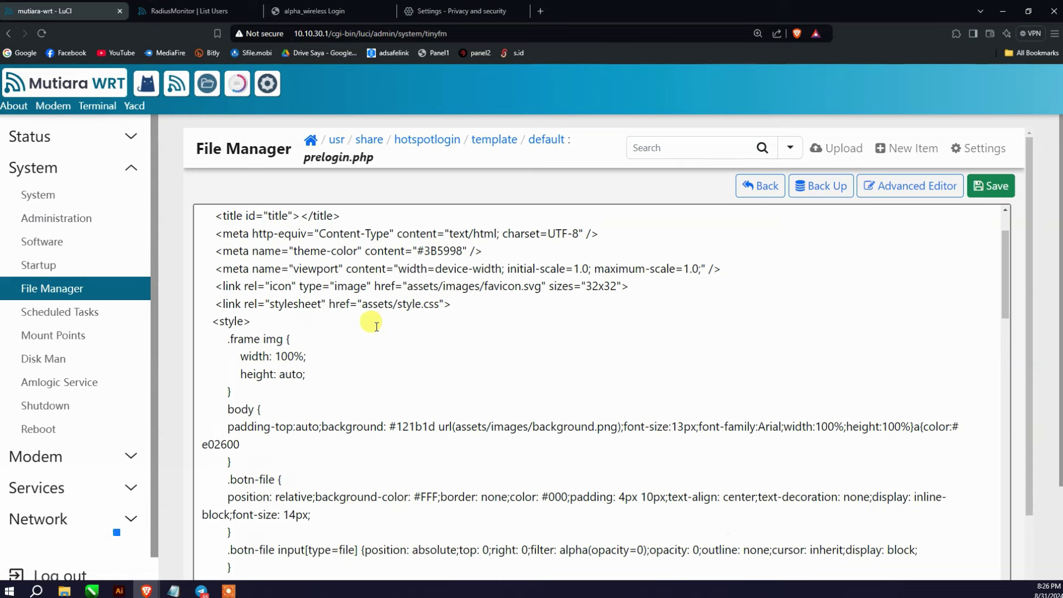
scroll(458, 379, down, 6)
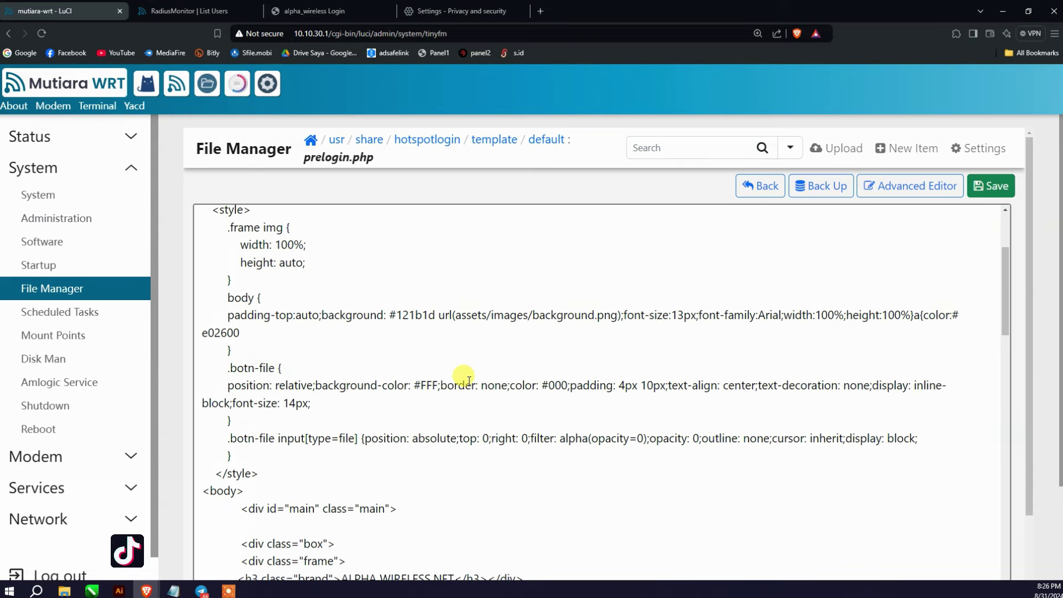
drag(341, 355, 431, 353)
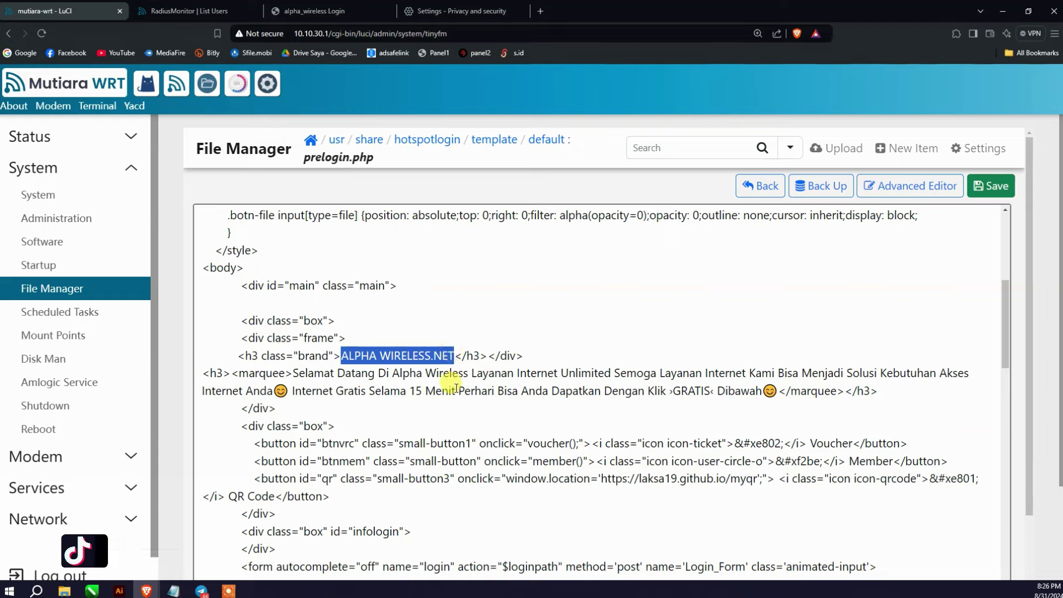
text(STARLINK)
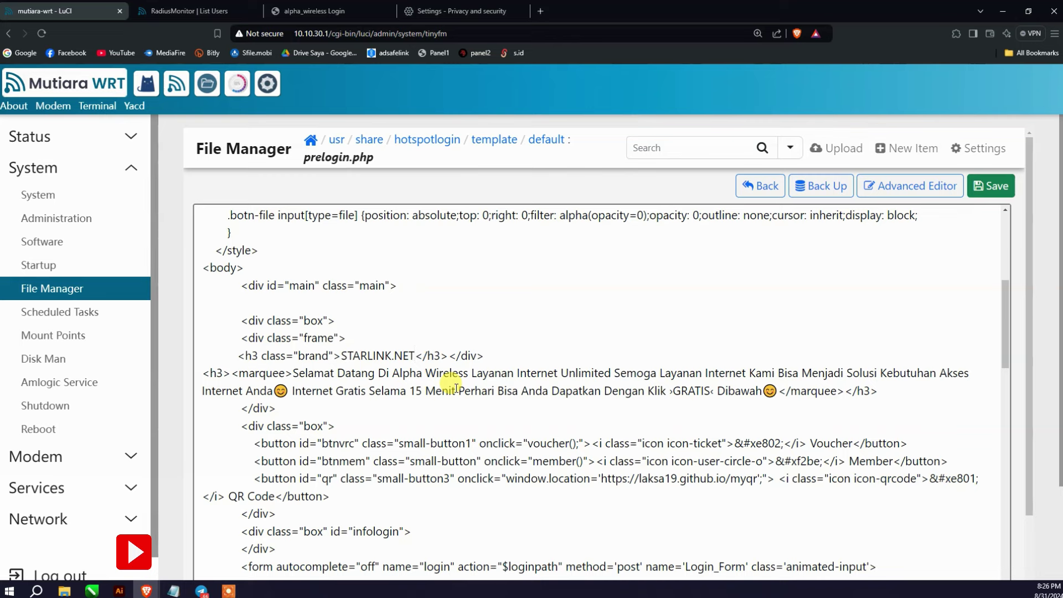
Replace Alpha Wireless in the welcome marquee with STARLINK.NET.
drag(394, 372, 454, 373)
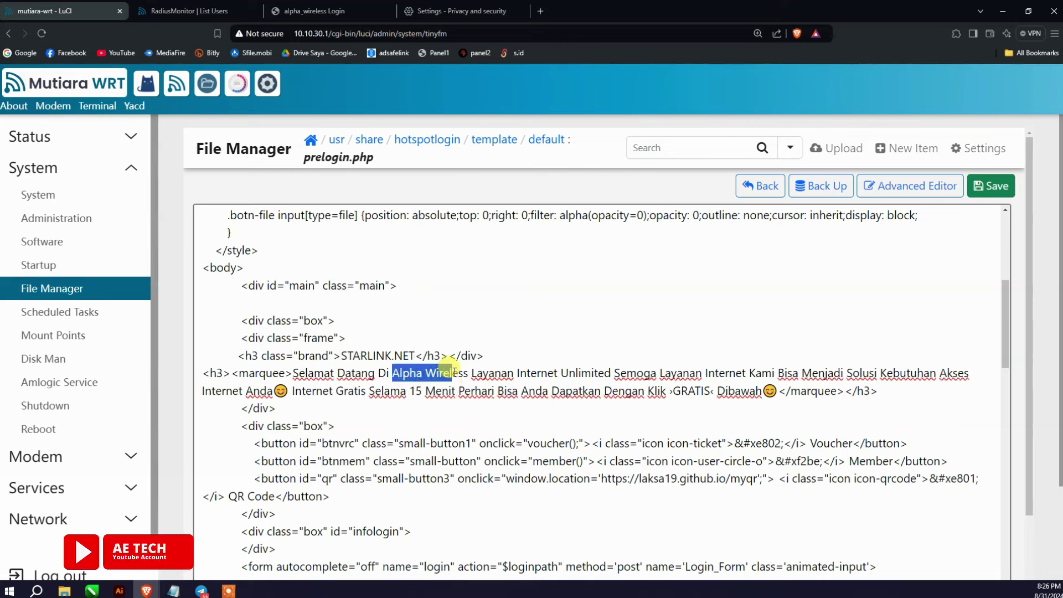
text(STARLI)
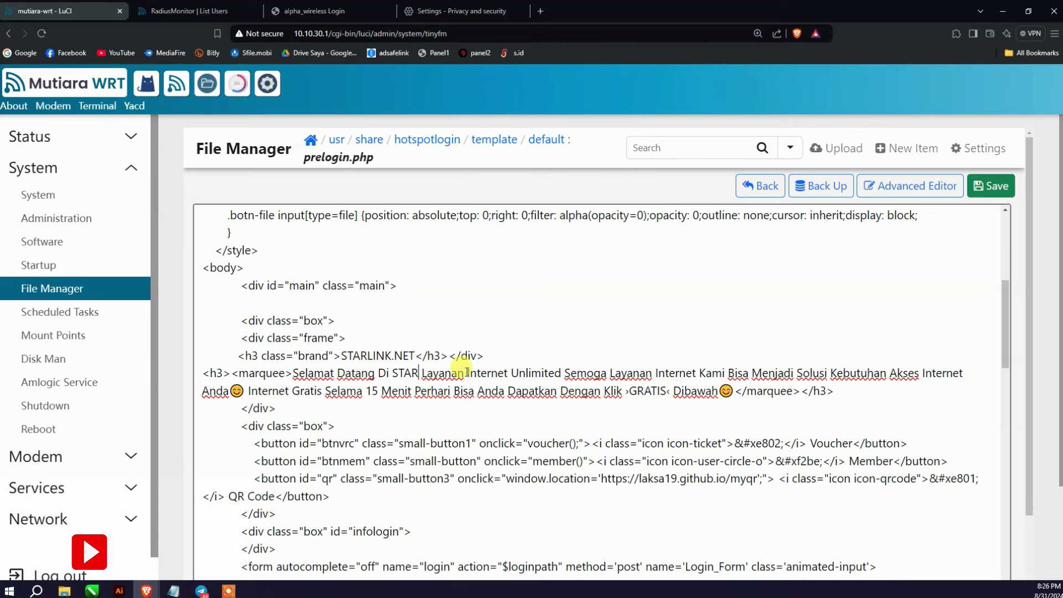
text(NK.NET)
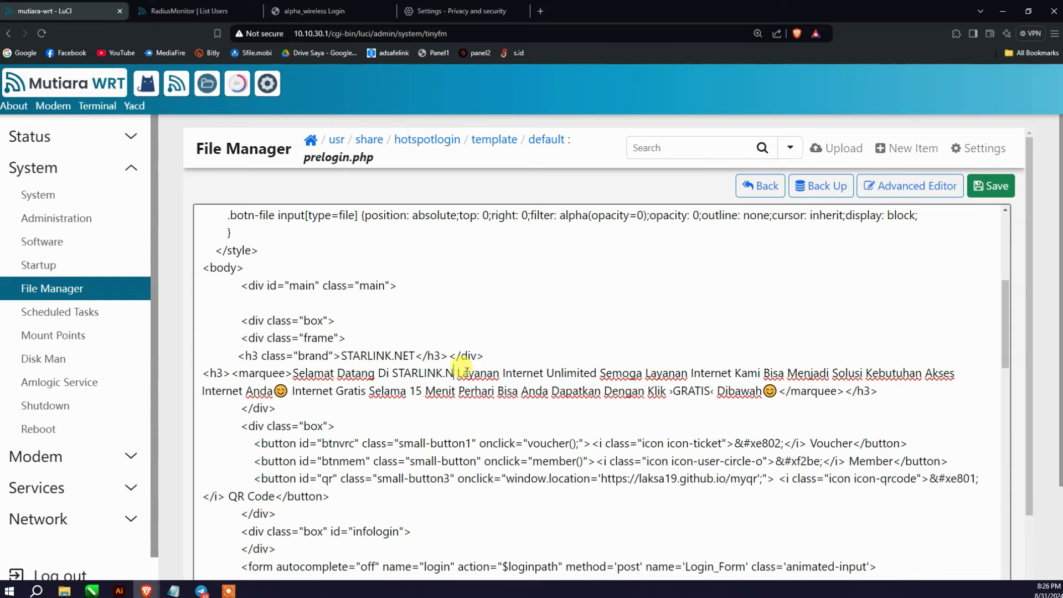
scroll(667, 415, down, 2)
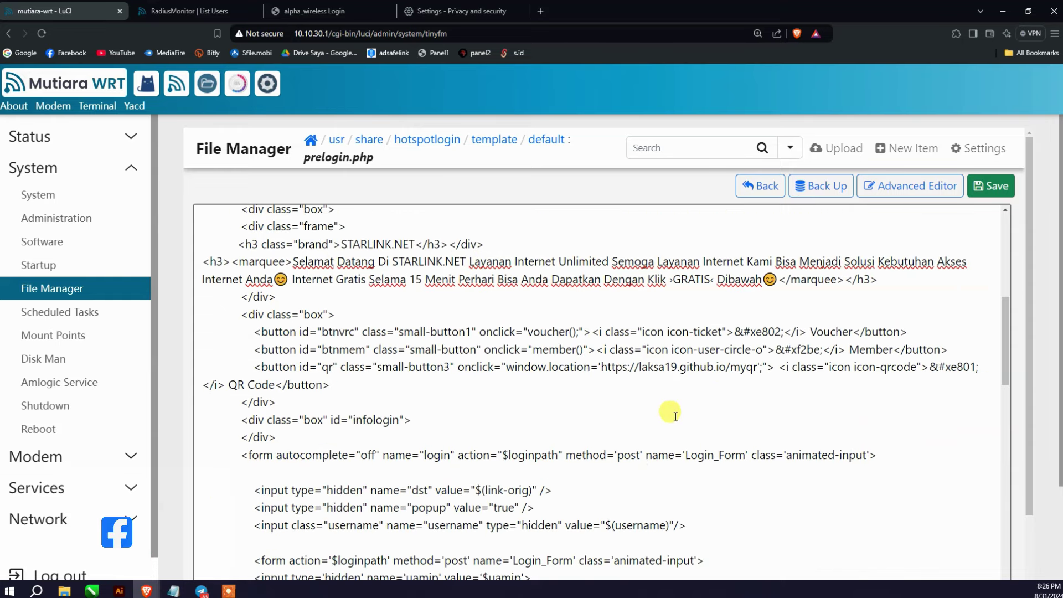
Scroll through prelogin.php to review the Intergram script and pricing table.
scroll(562, 387, down, 2)
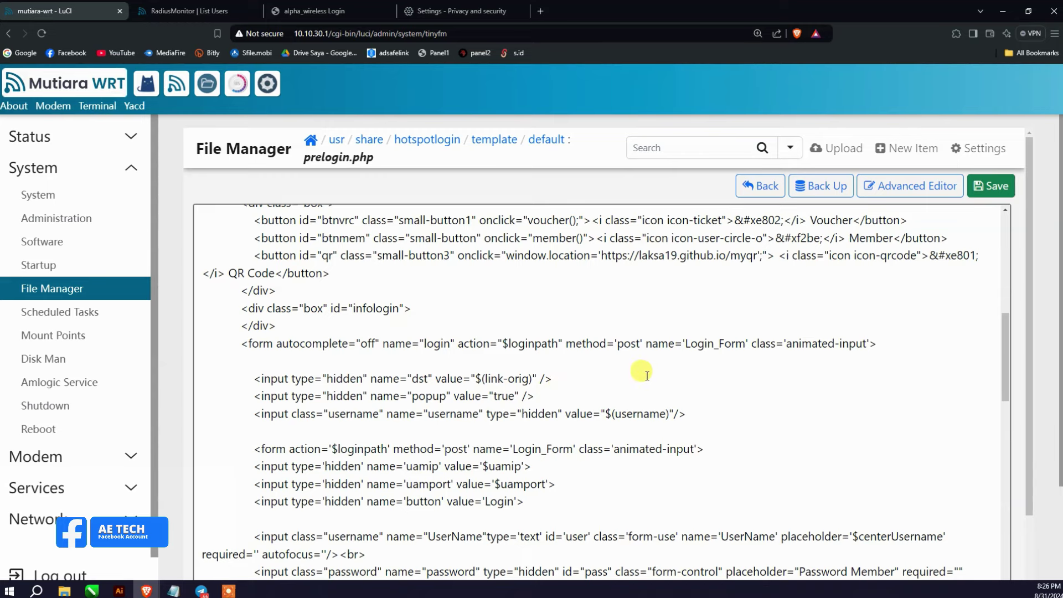
scroll(642, 376, down, 5)
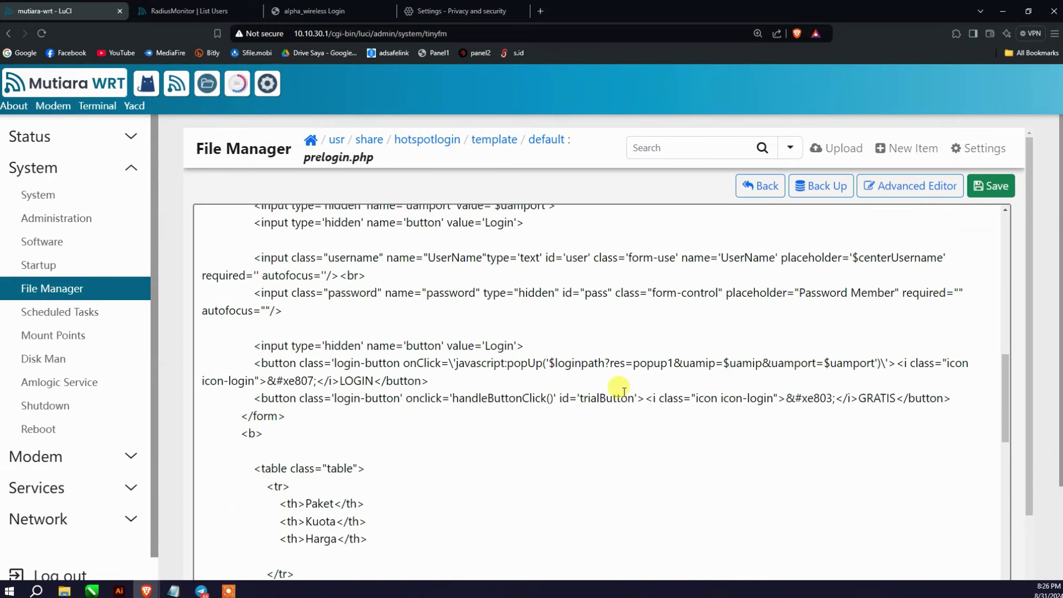
scroll(620, 389, down, 4)
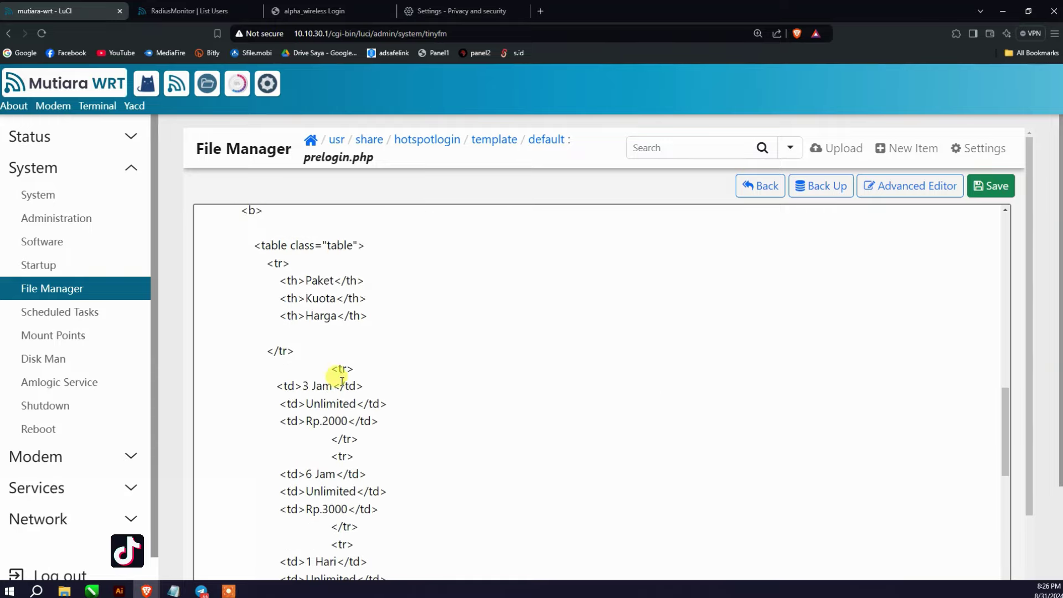
scroll(342, 381, down, 4)
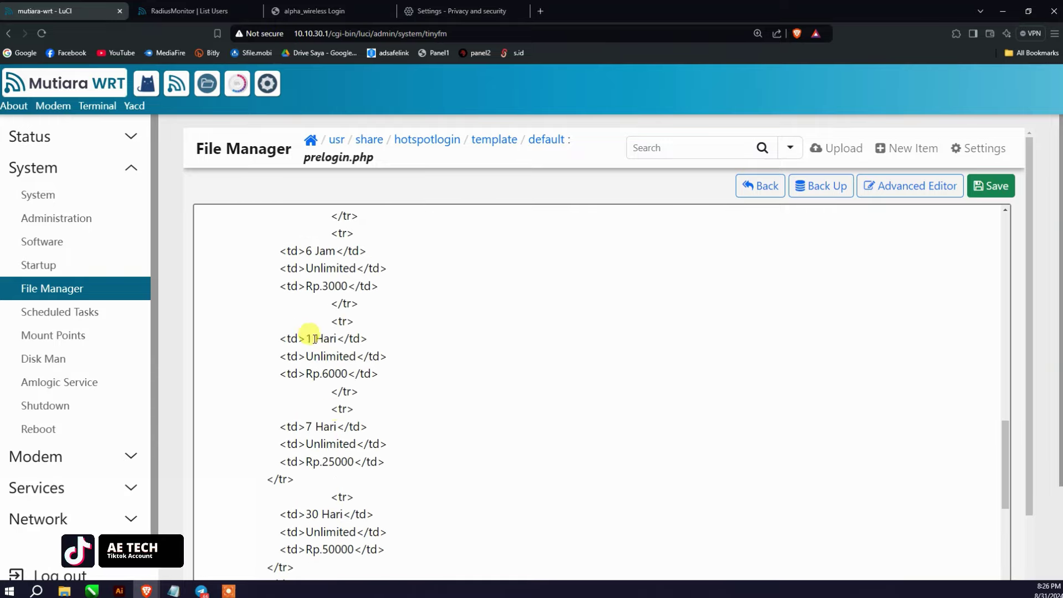
click(375, 391)
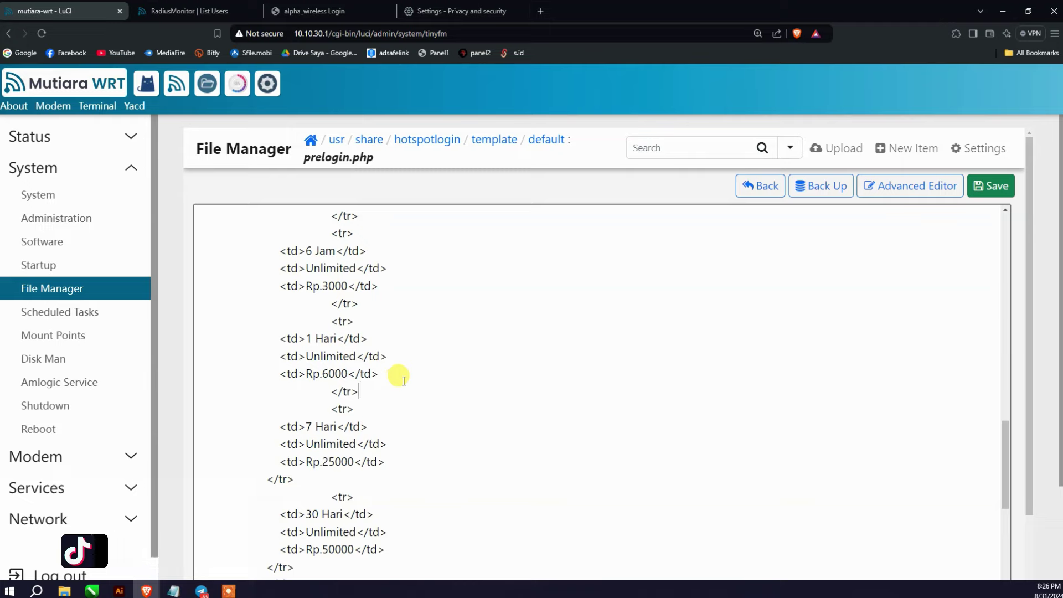
scroll(440, 382, down, 5)
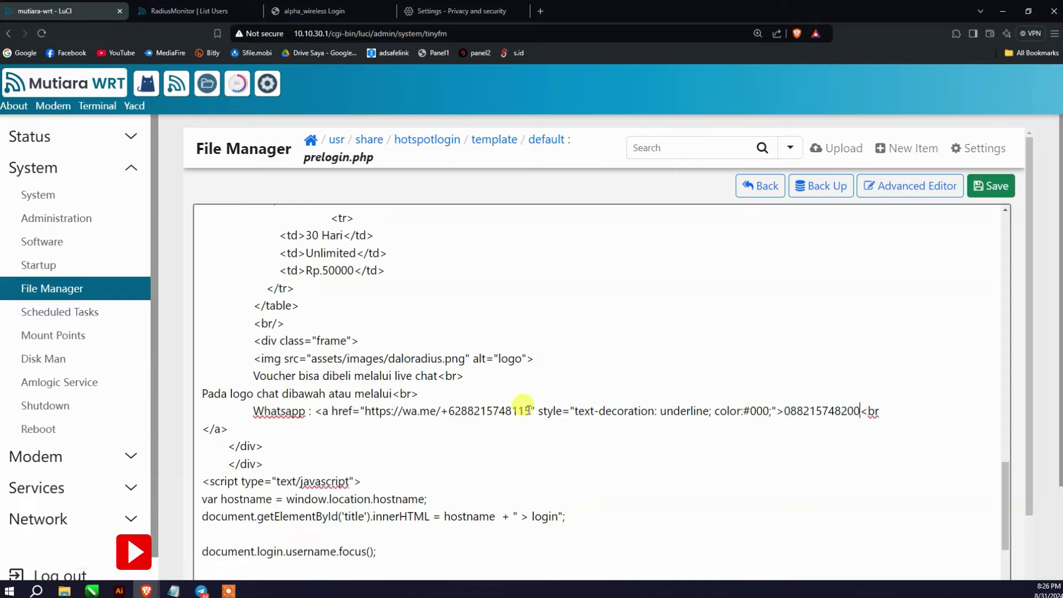
Change the WhatsApp link number's last digits to 200.
drag(530, 410, 511, 411)
text(200)
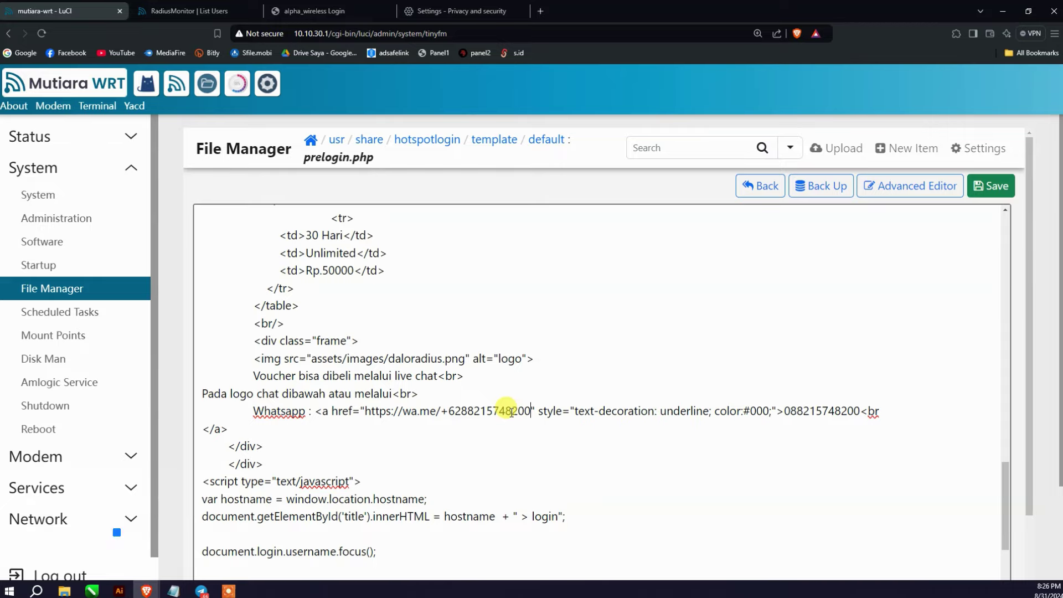
scroll(507, 386, down, 20)
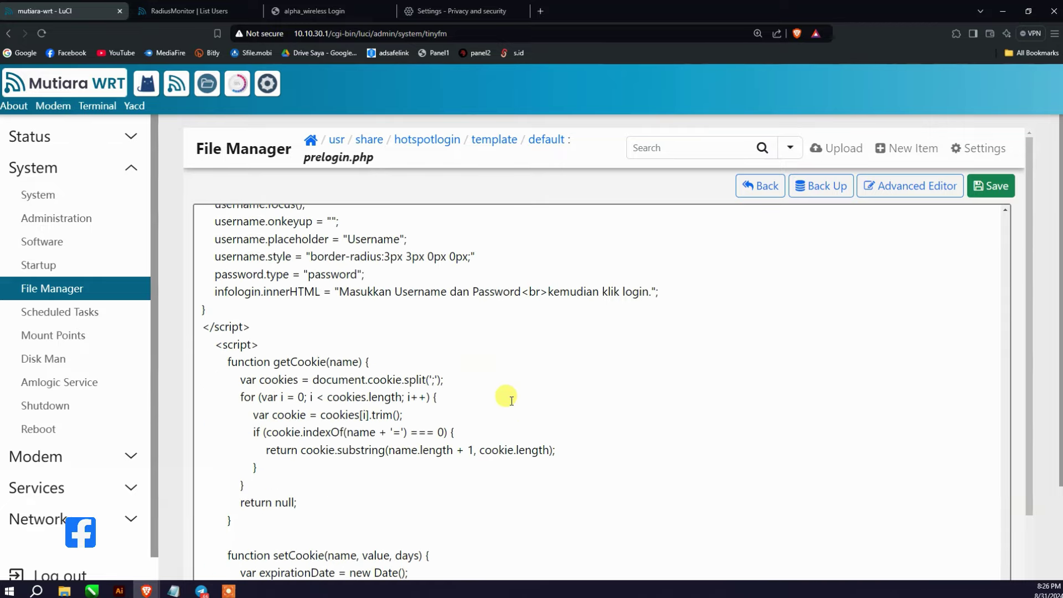
scroll(565, 404, down, 15)
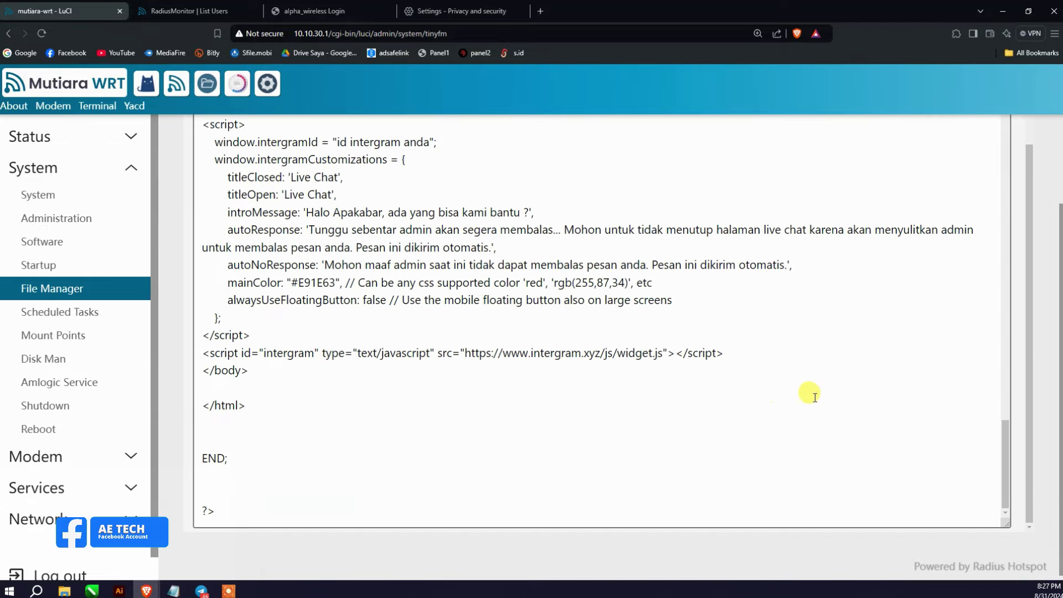
scroll(814, 398, up, 20)
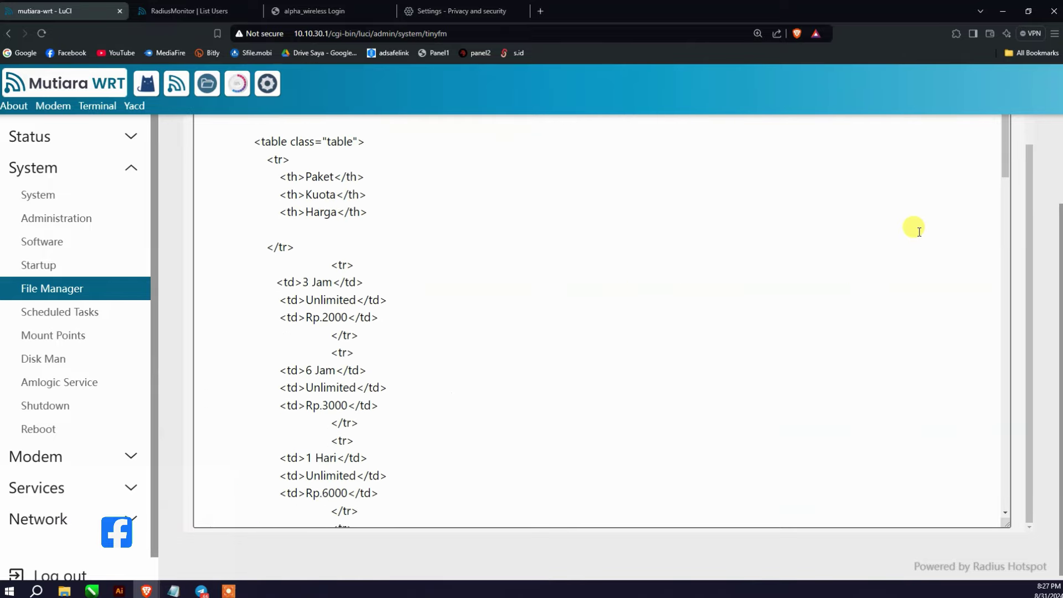
scroll(913, 232, up, 15)
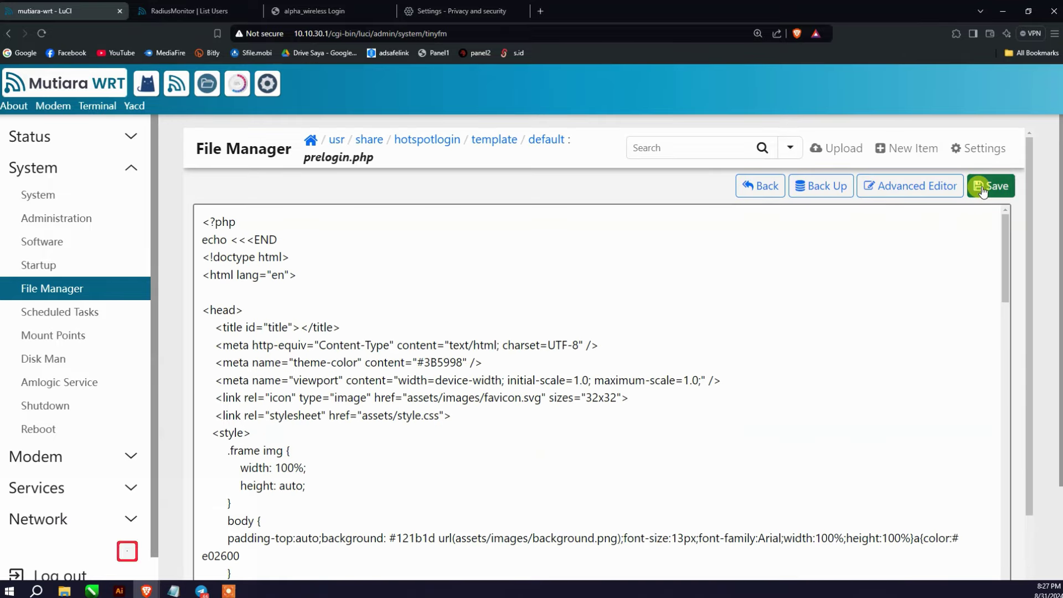
Reload the alpha_wireless Login tab to display the STARLINK.NET heading and marquee.
click(332, 11)
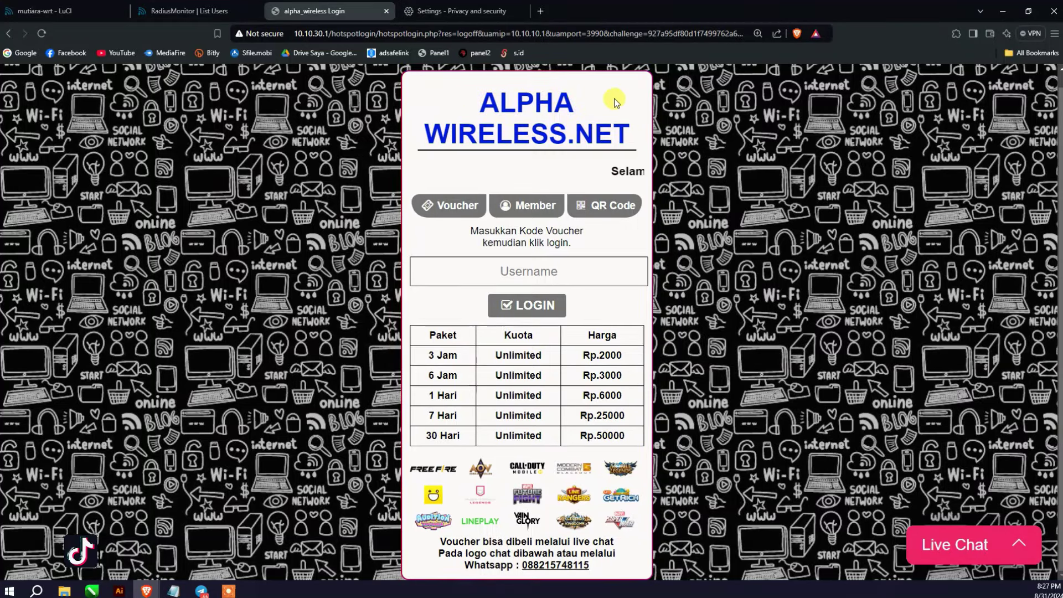
right_click(696, 91)
click(720, 128)
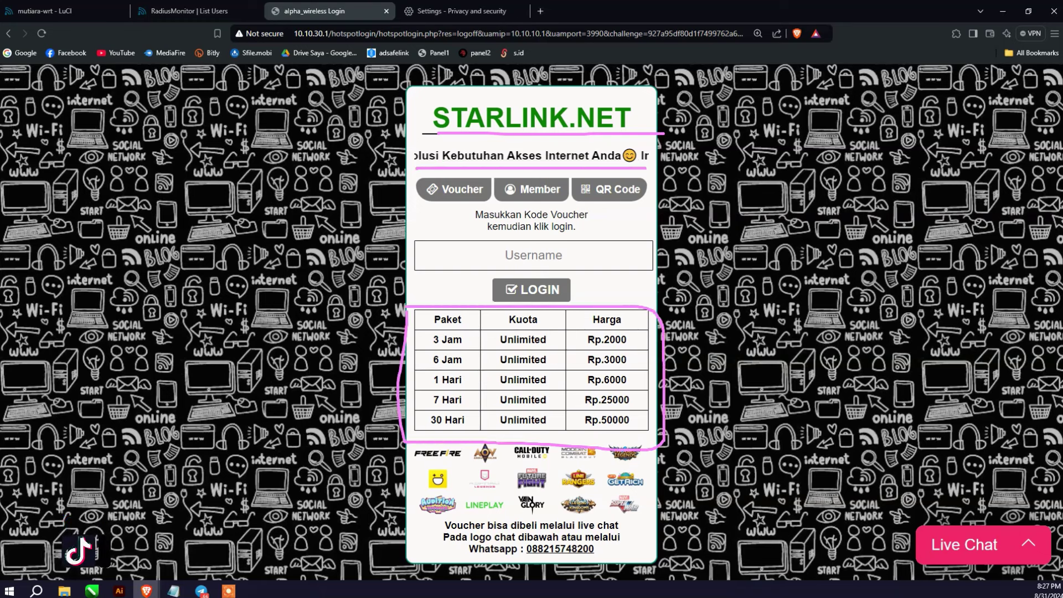
Exit the prelogin.php editor to the template/default file list, then switch to the login page.
click(78, 11)
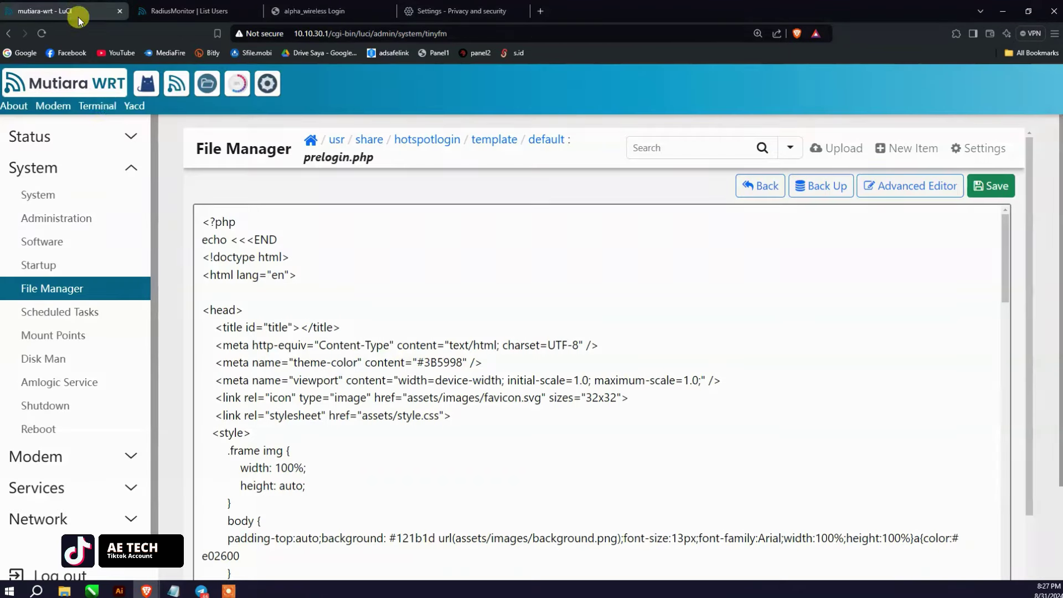
click(761, 186)
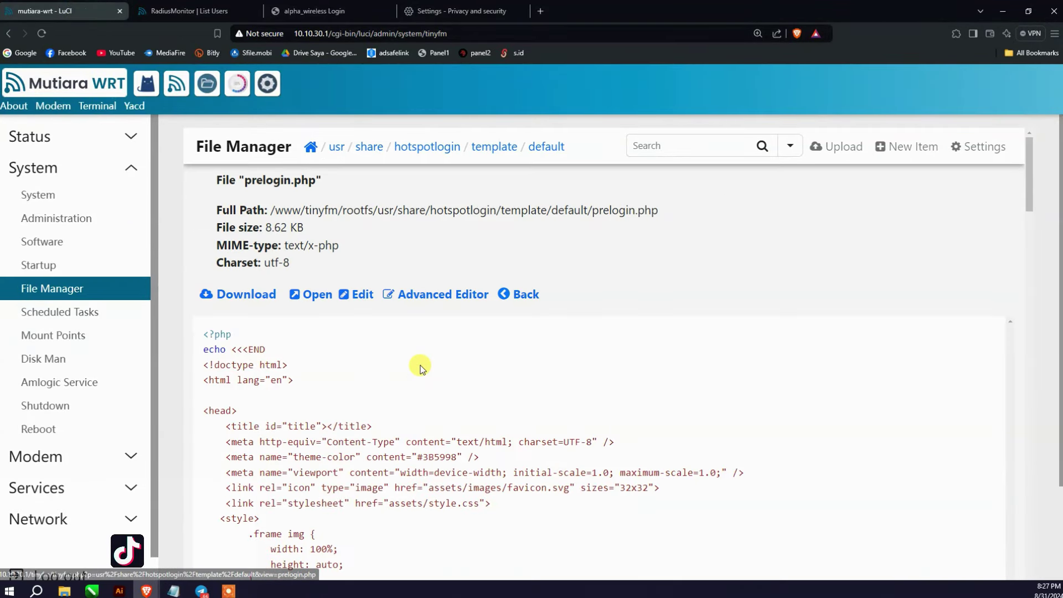
scroll(417, 363, down, 2)
click(519, 183)
scroll(374, 444, down, 2)
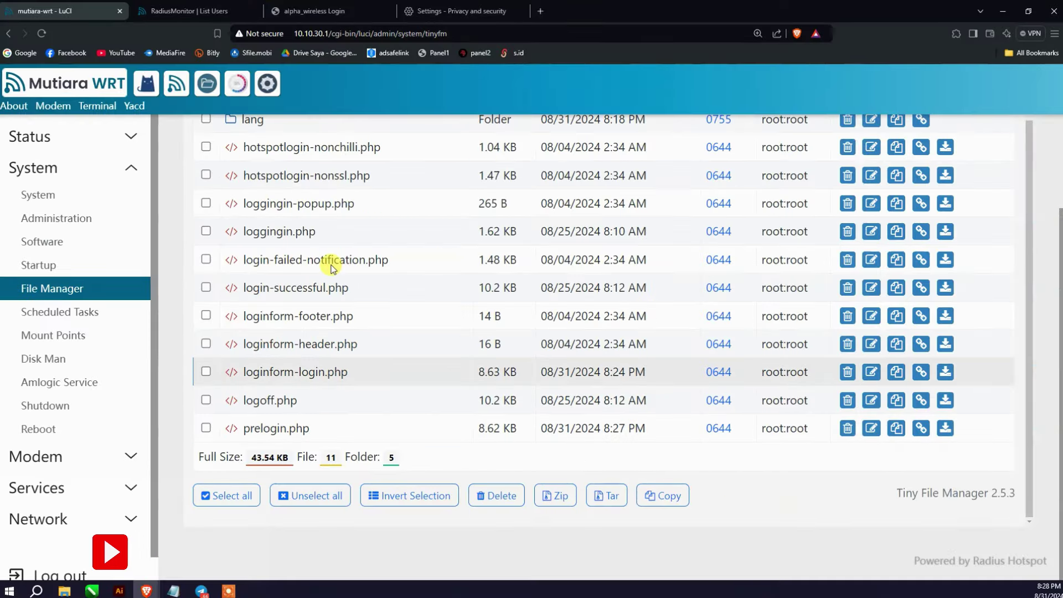
click(313, 11)
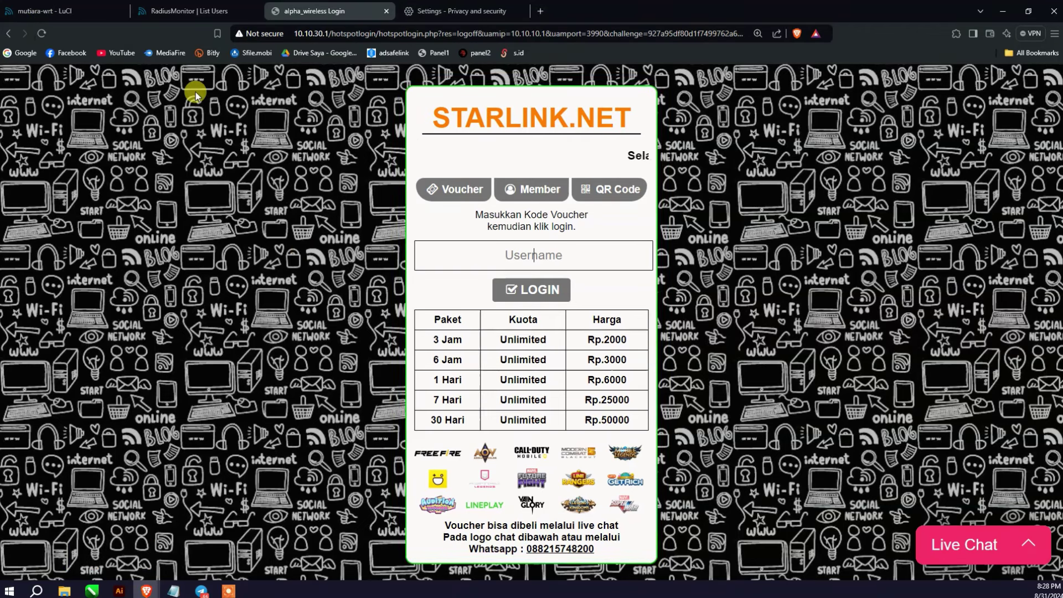
click(606, 189)
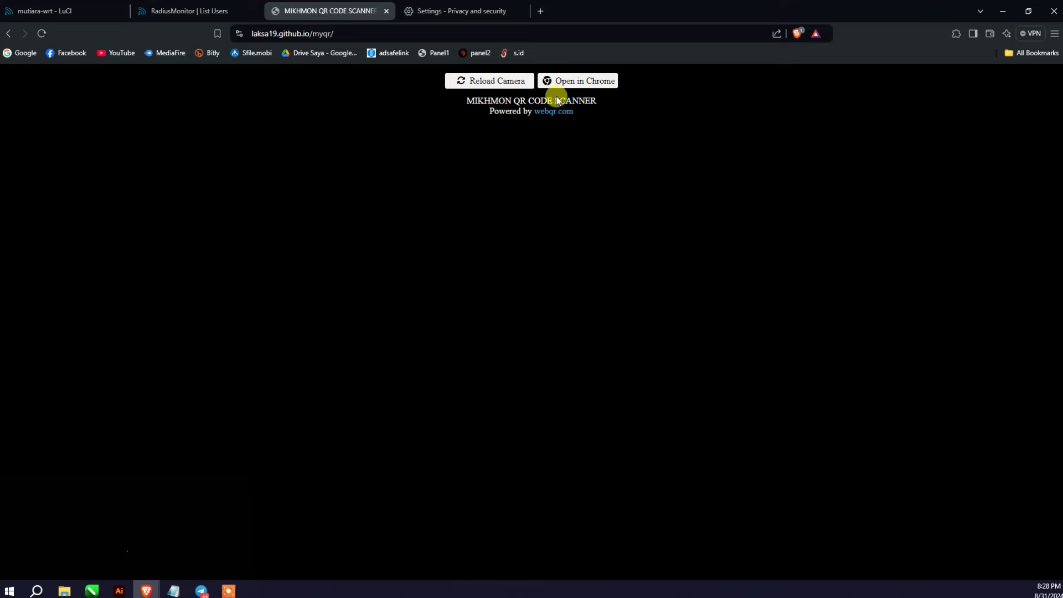
click(9, 33)
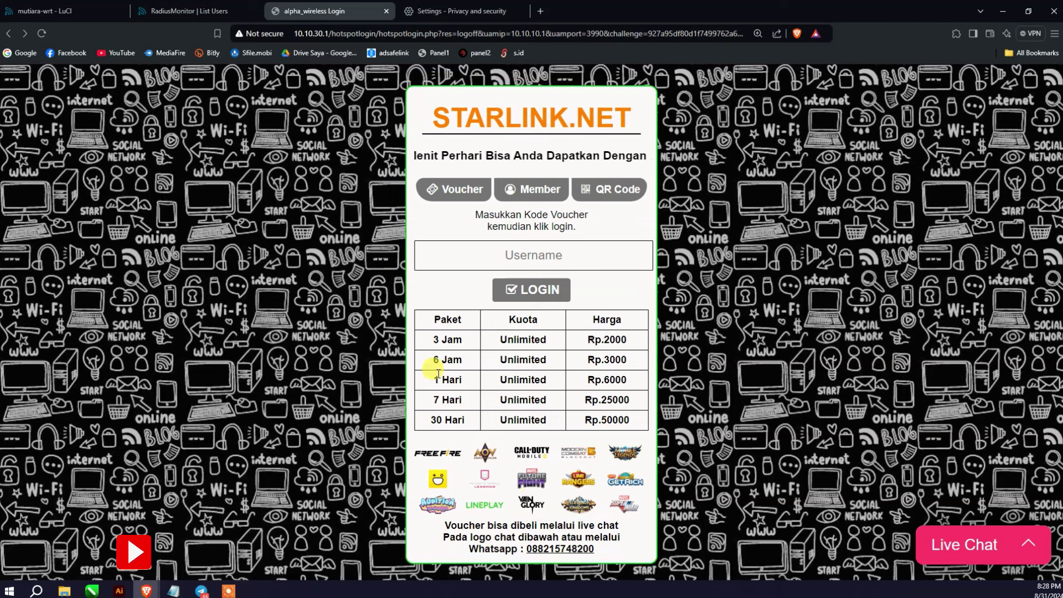
Browse the img, lang and template folders, climbing up to the share folder.
click(72, 11)
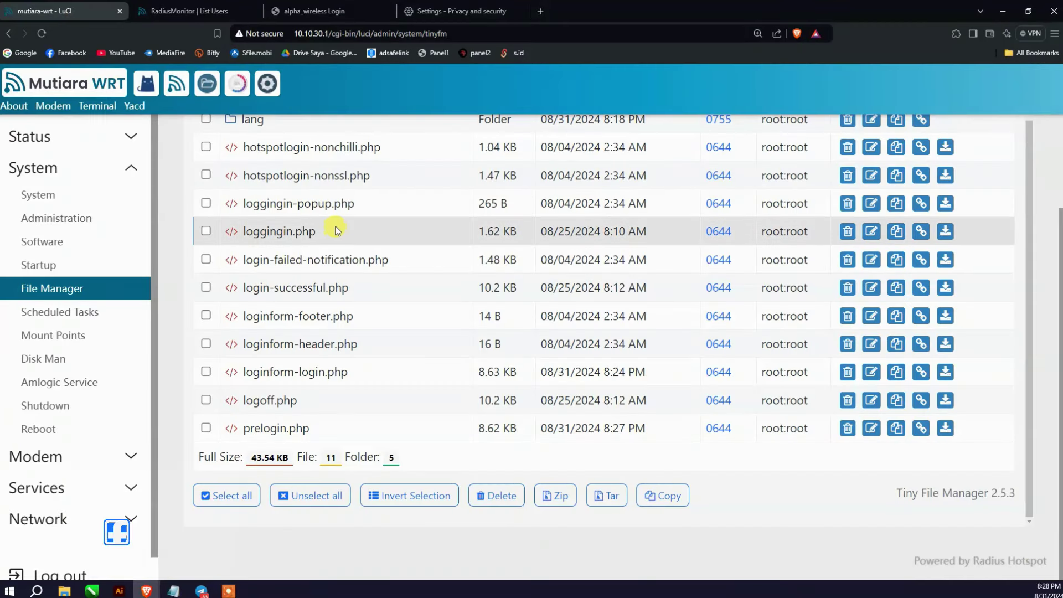
scroll(248, 239, up, 3)
click(250, 223)
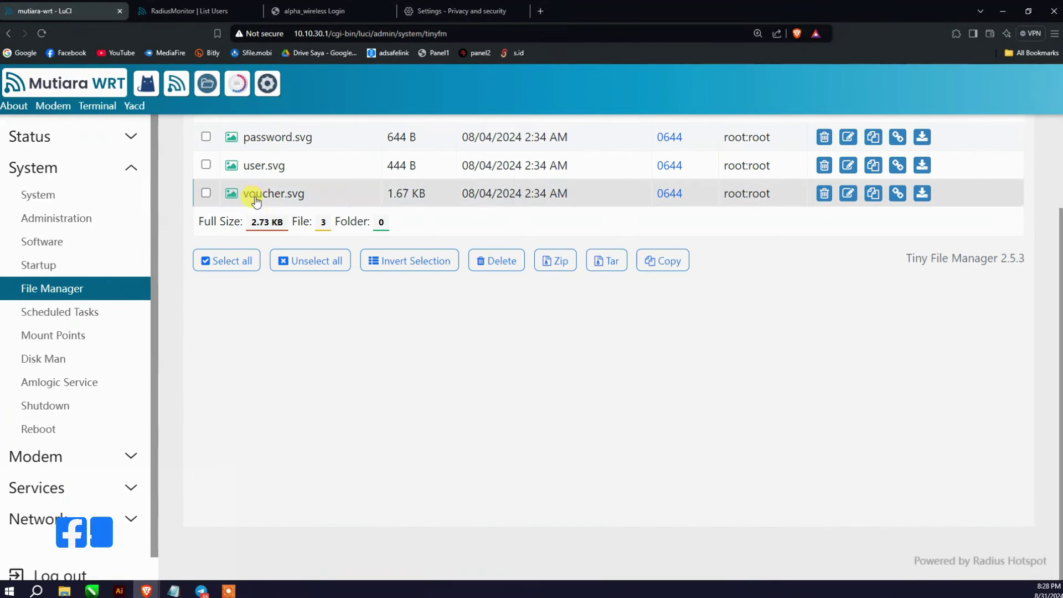
scroll(267, 155, up, 2)
click(242, 227)
click(250, 366)
click(229, 225)
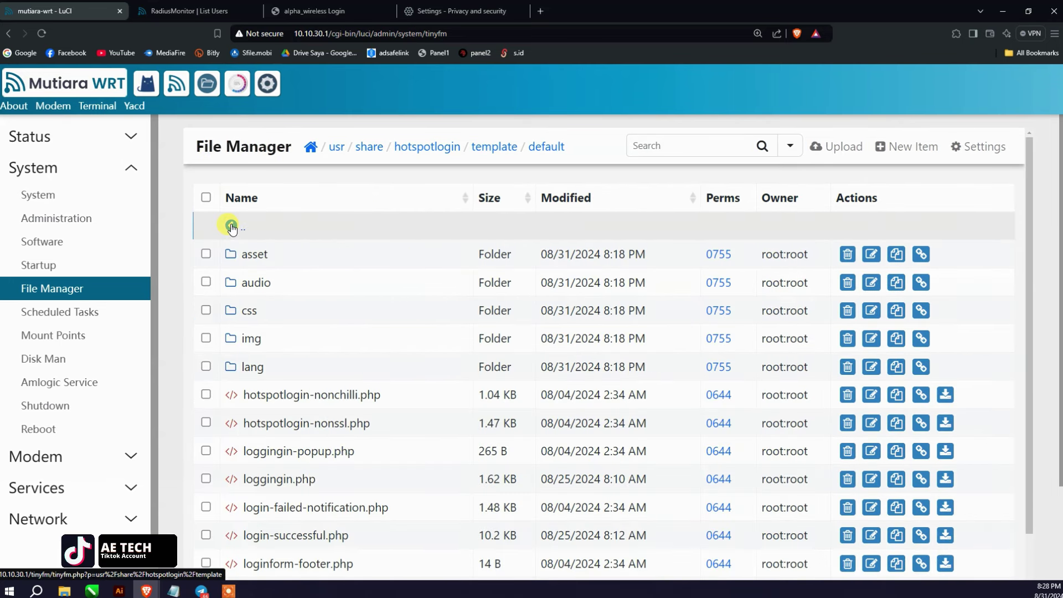
click(231, 227)
click(233, 226)
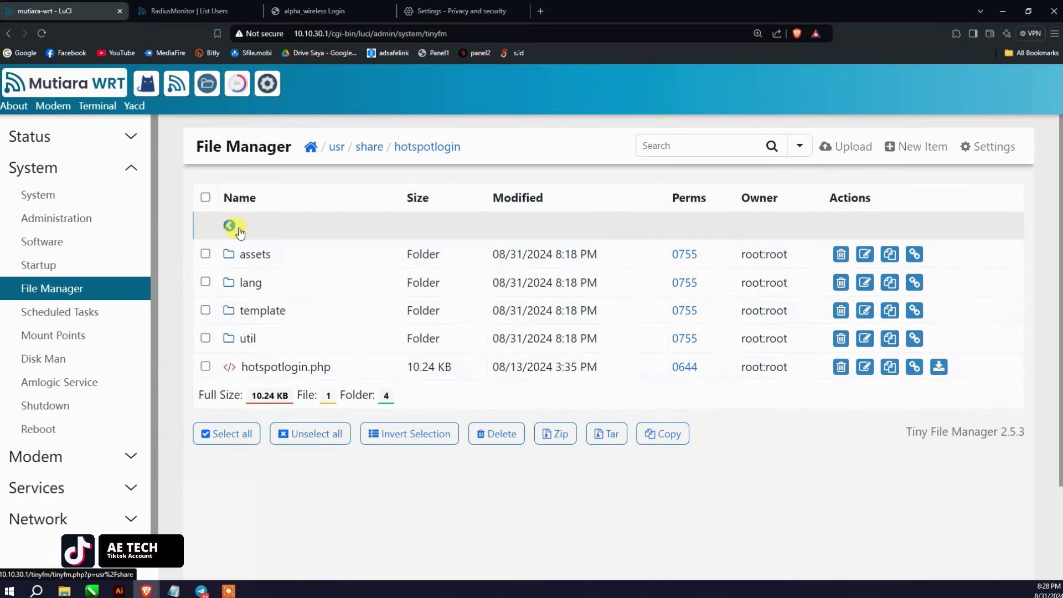
click(269, 310)
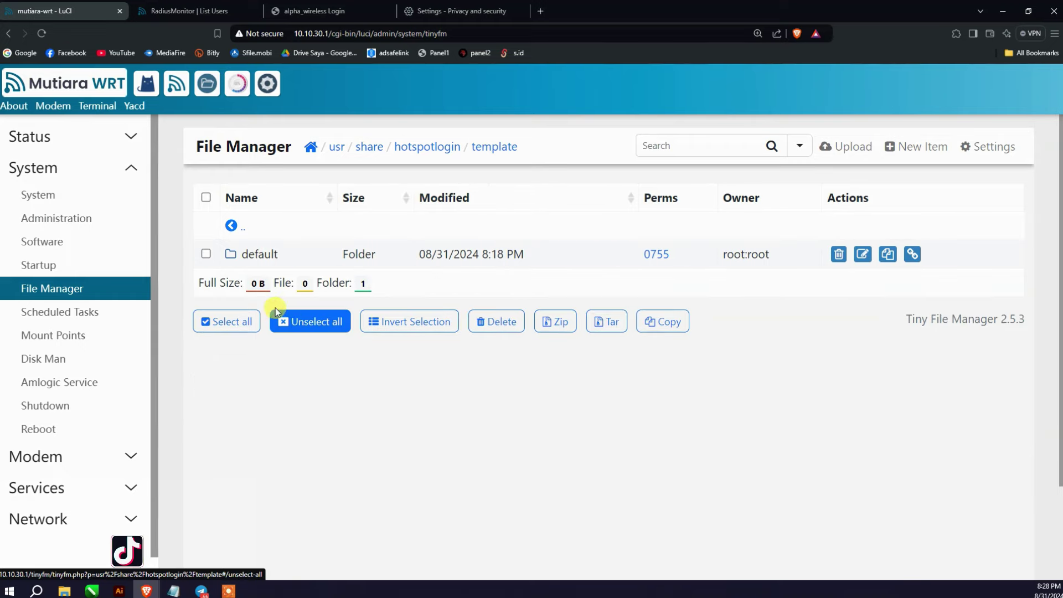
click(231, 226)
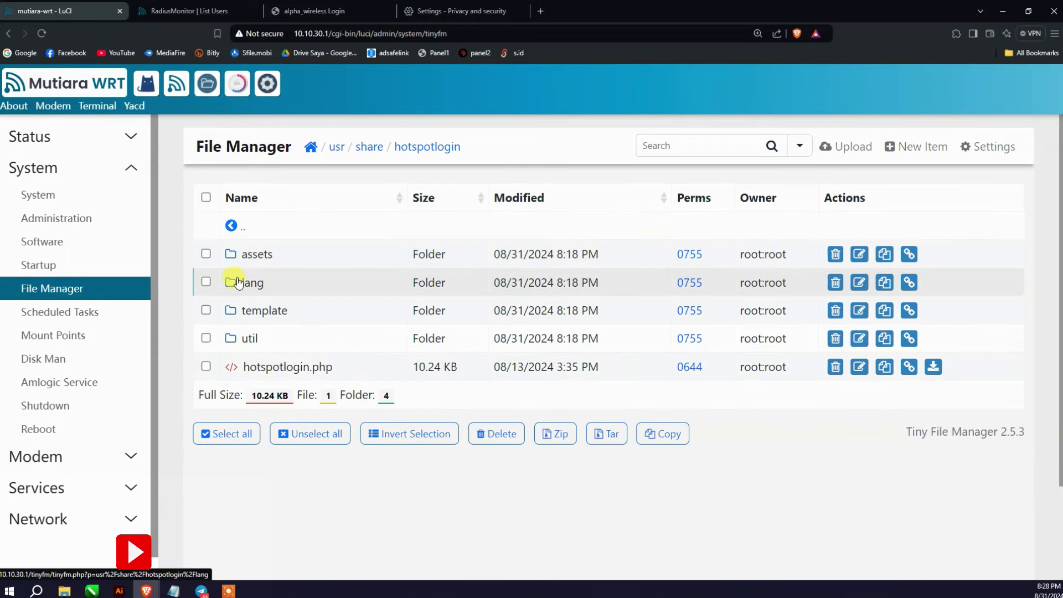
click(231, 227)
Check hotspotlogin's util and lang folders, then open assets/images.
scroll(271, 398, down, 2)
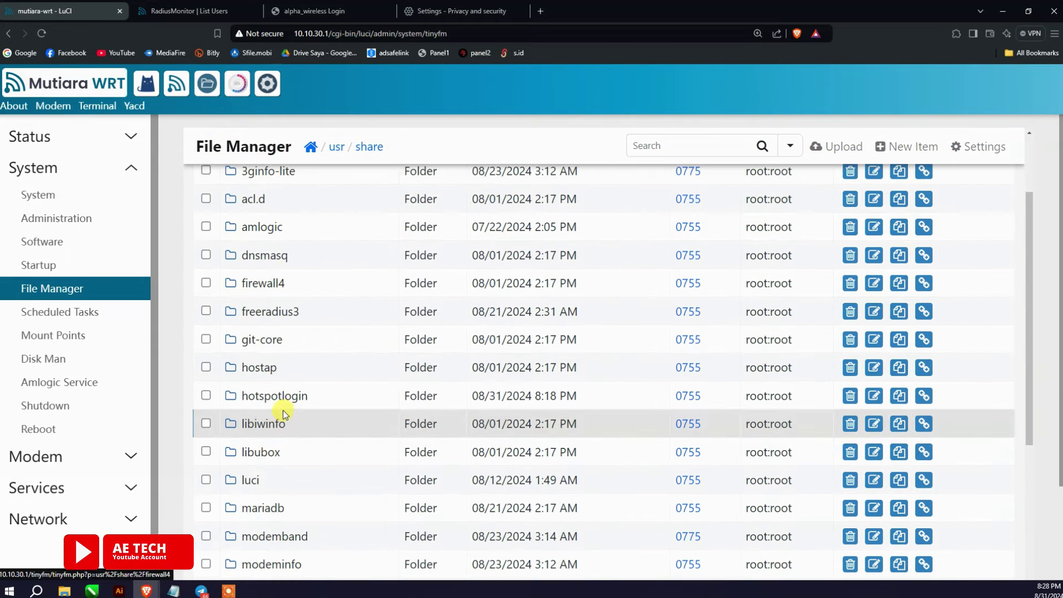
click(278, 400)
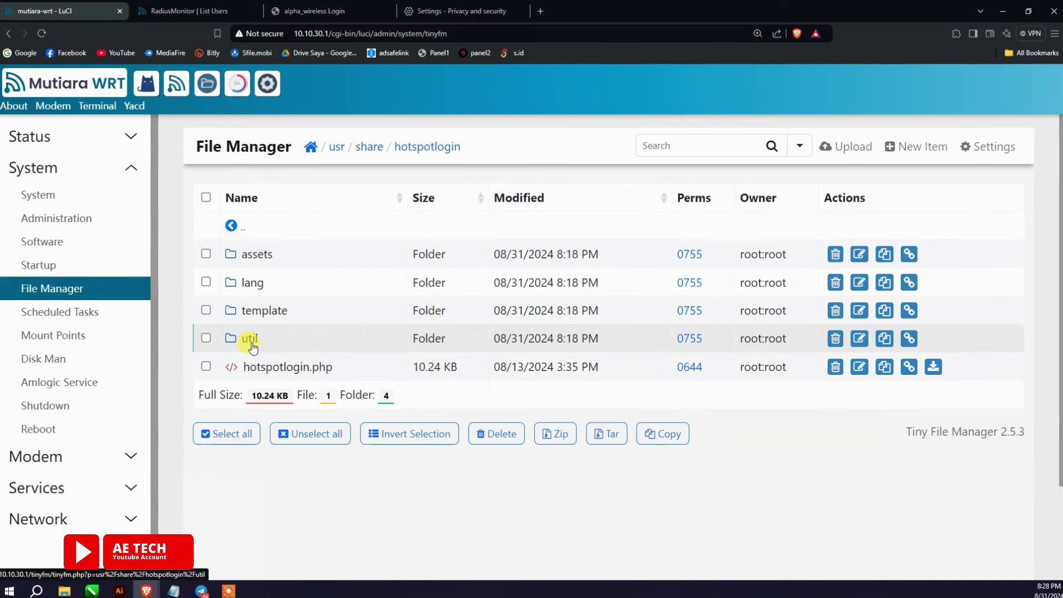
click(252, 343)
click(230, 225)
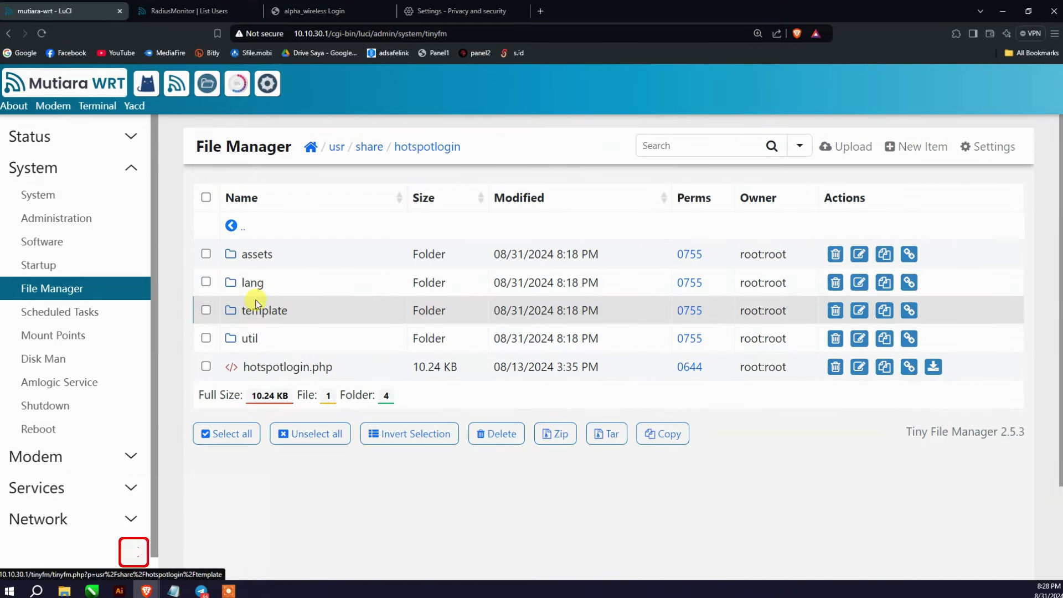
click(252, 282)
click(231, 225)
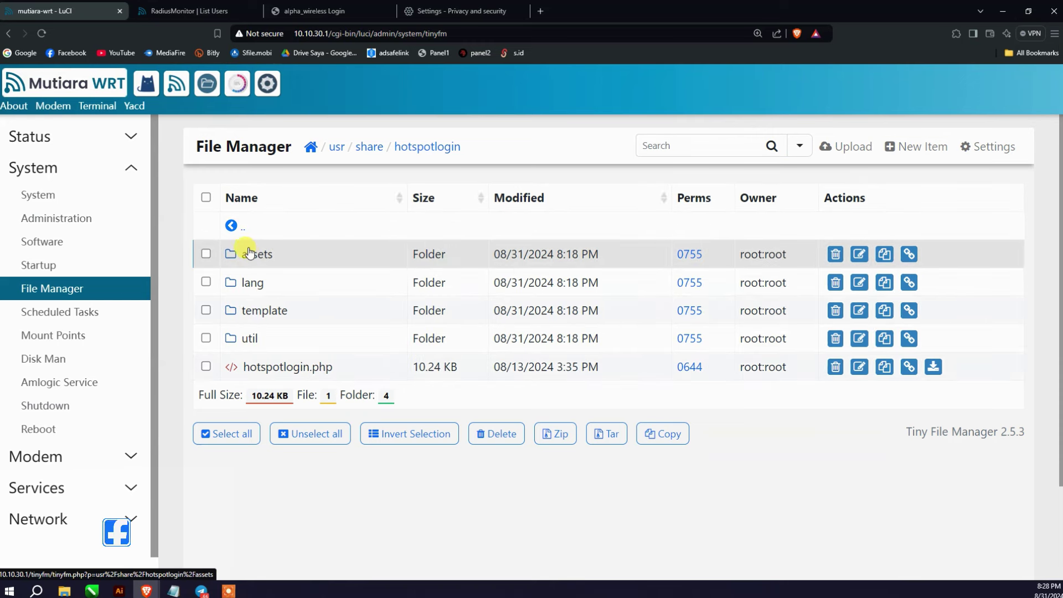
click(249, 253)
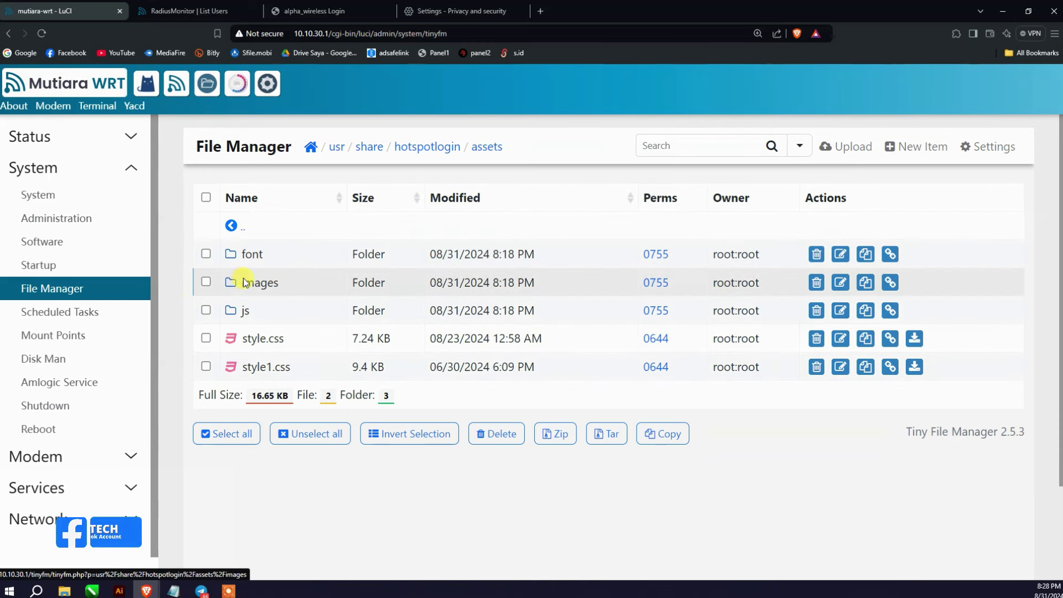
click(244, 283)
mouse_move(268, 282)
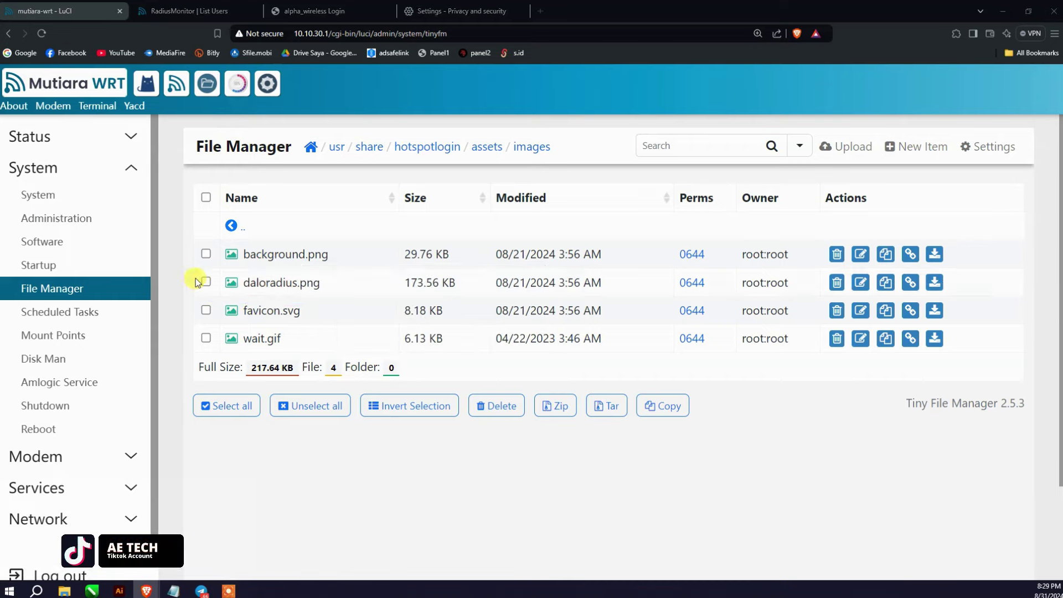
Preview daloradius.png to confirm the game-logo grid, then return to the STARLINK.NET login page.
mouse_move(304, 284)
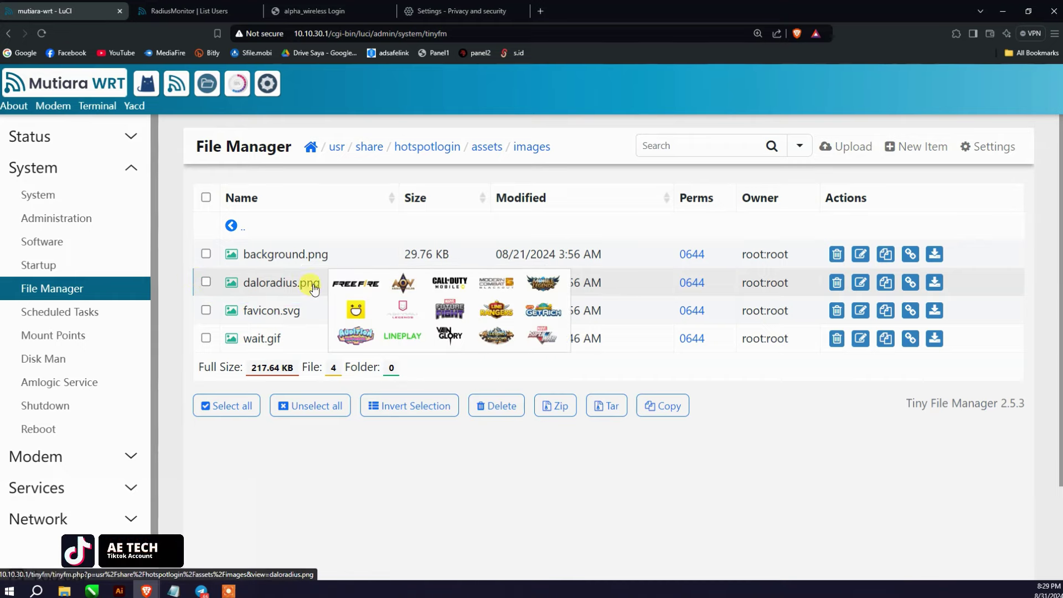
mouse_move(267, 253)
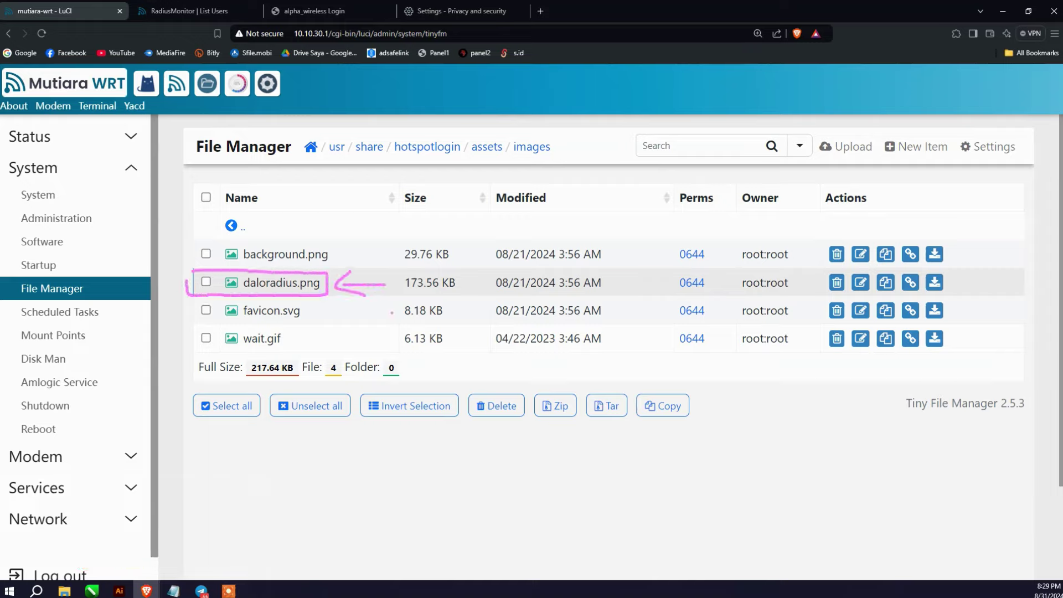
click(338, 15)
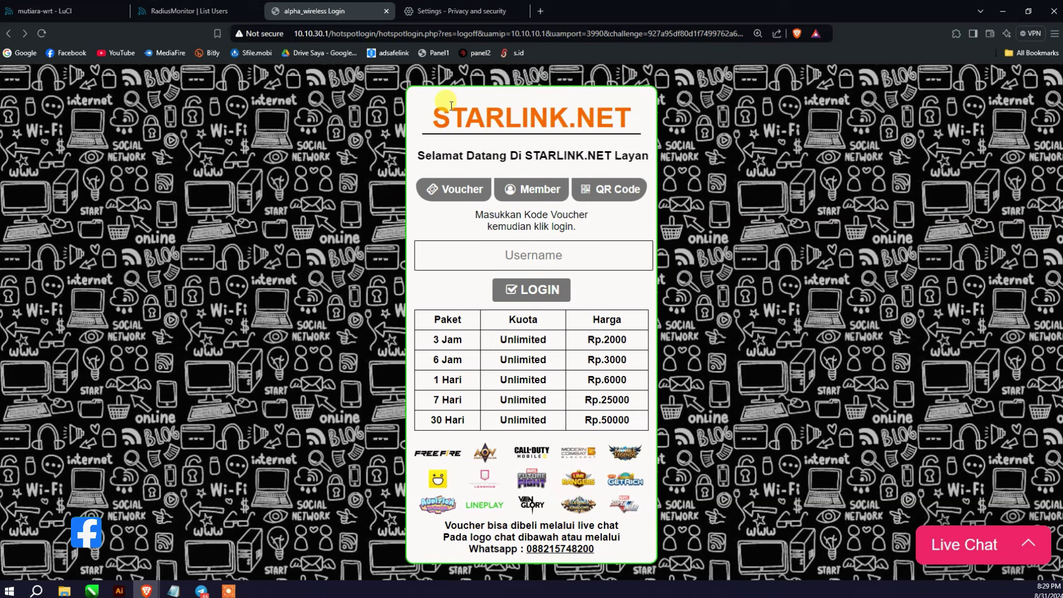
Log in to the hotspot portal with the voucher code, resubmitting it after the first attempt.
click(86, 14)
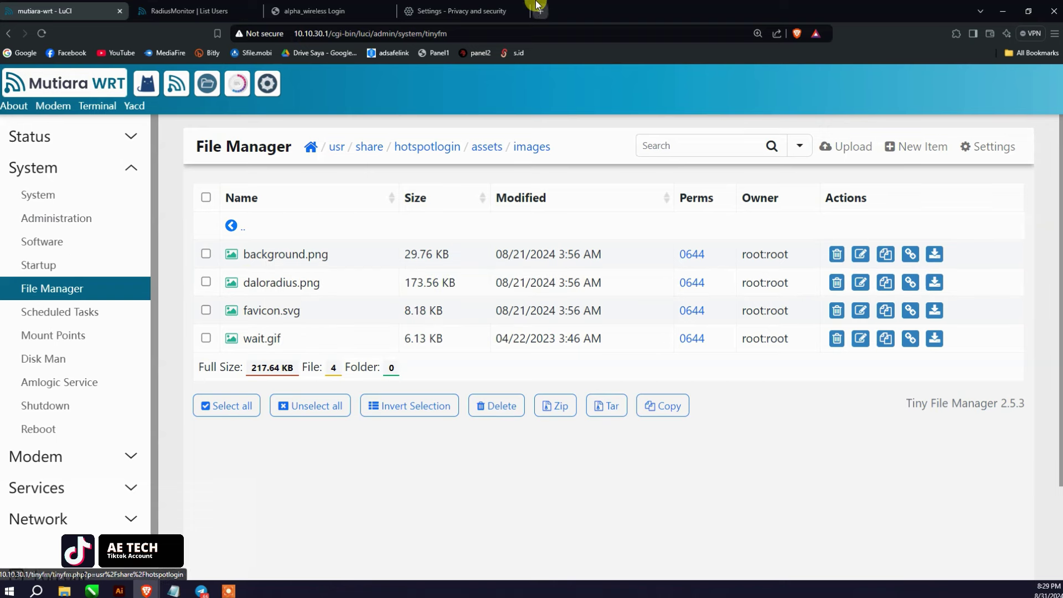
click(327, 11)
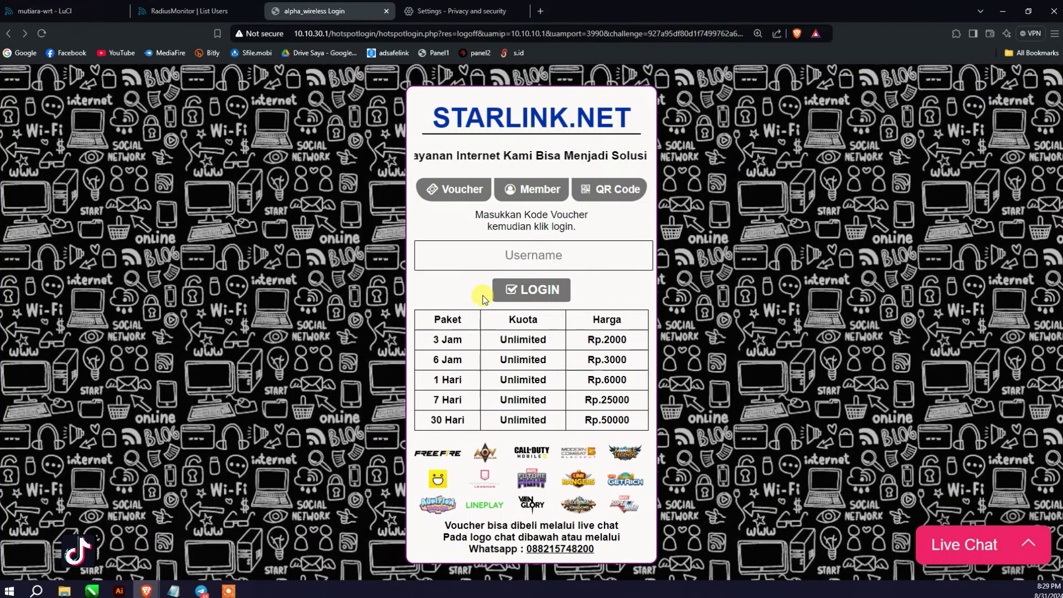
click(520, 255)
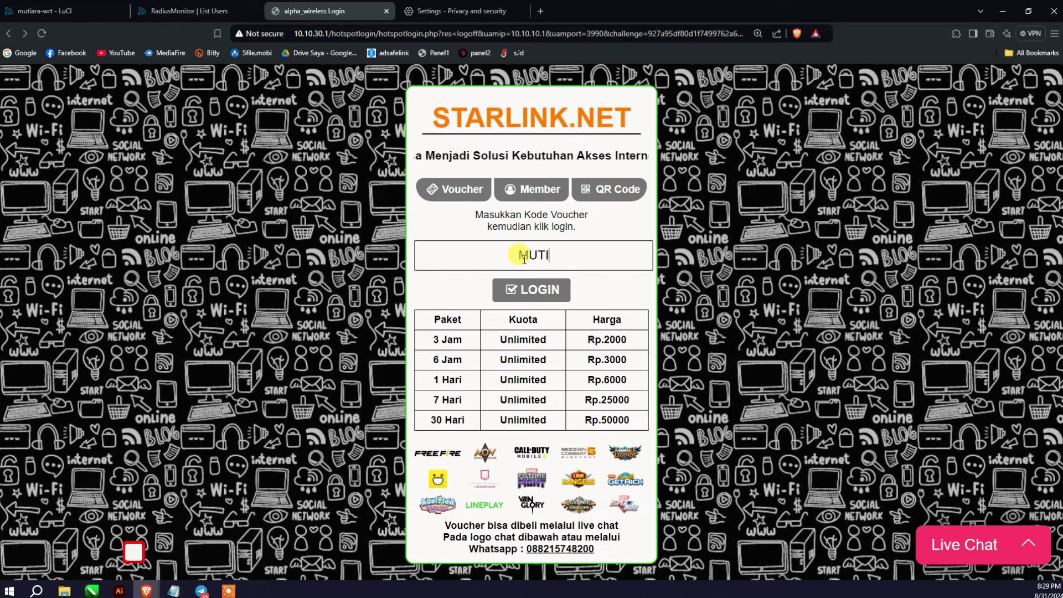
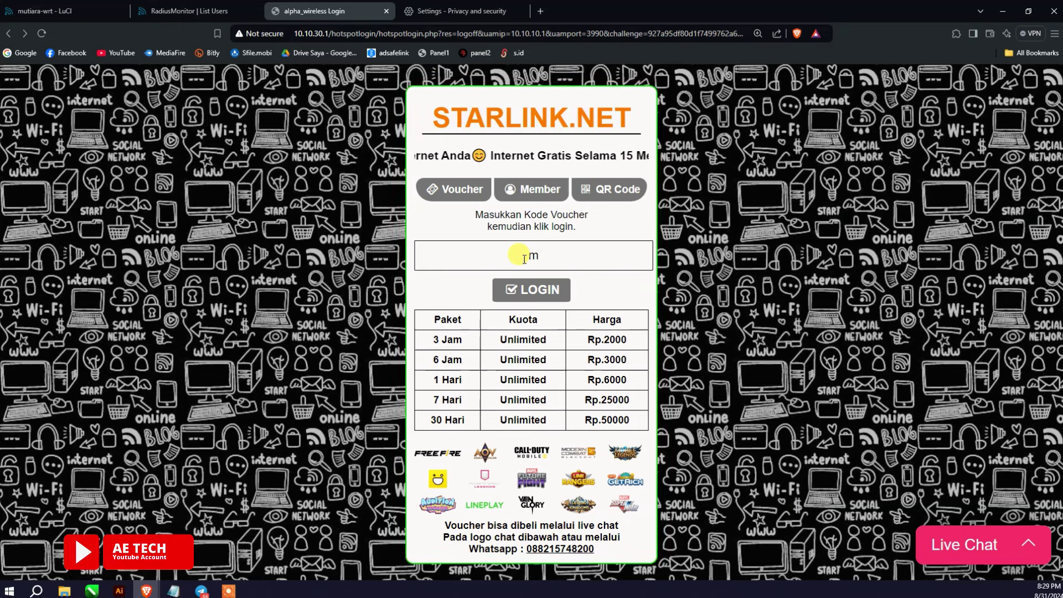
key(BackSpace)
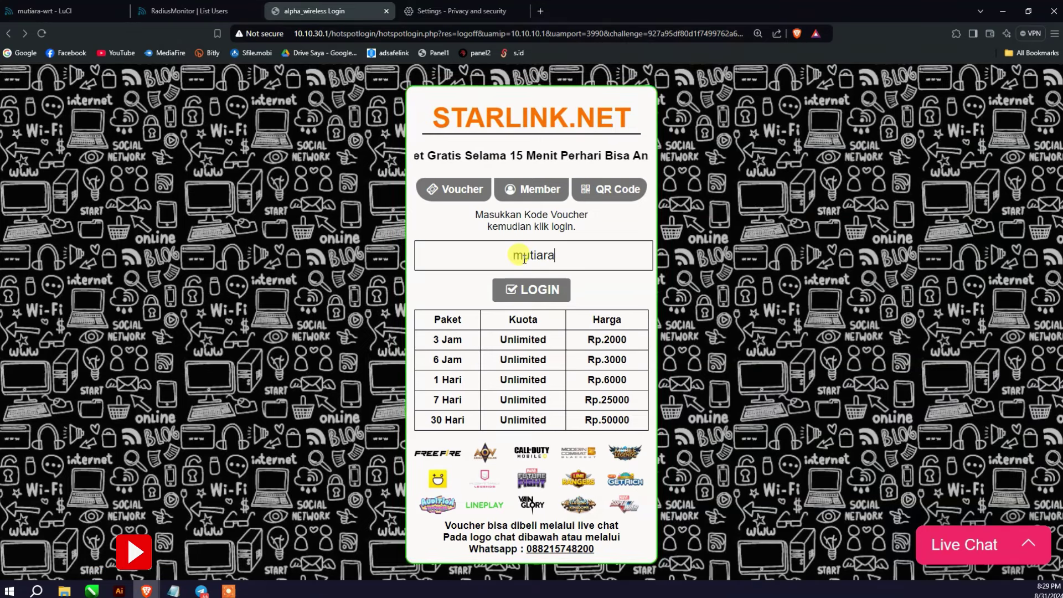
key(Return)
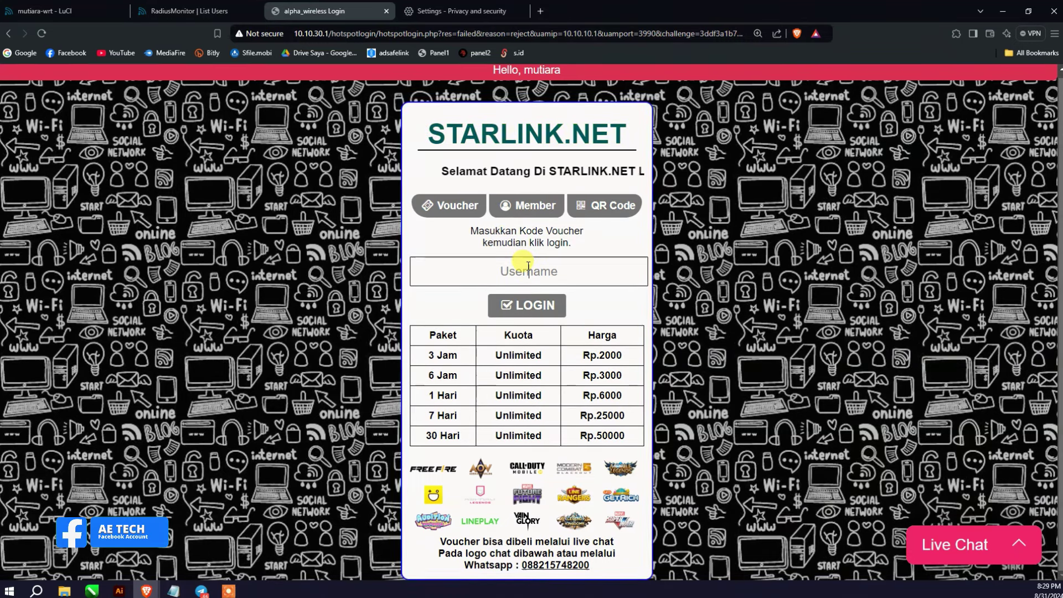
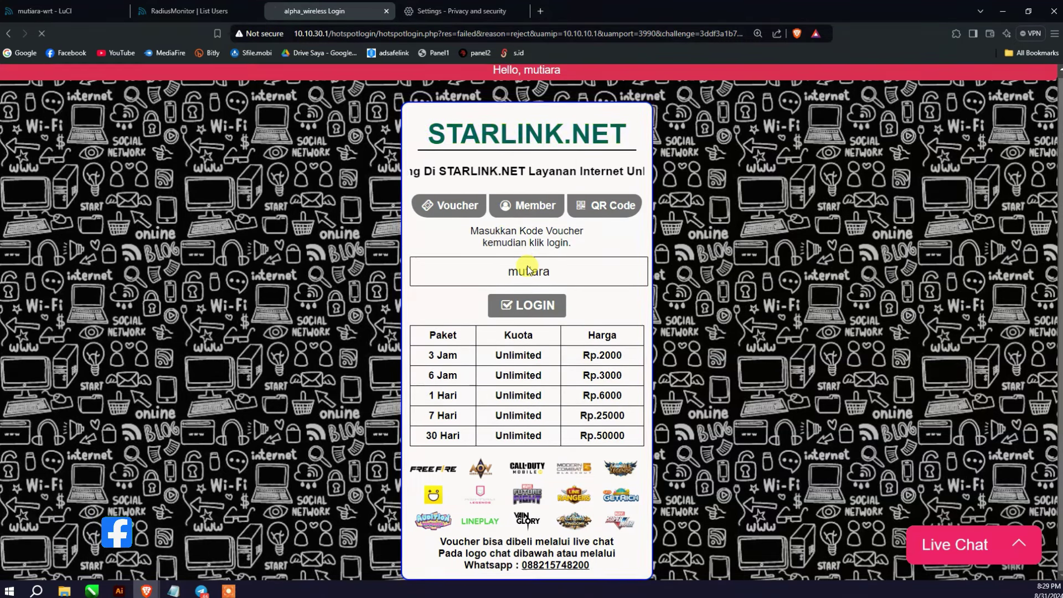
key(Return)
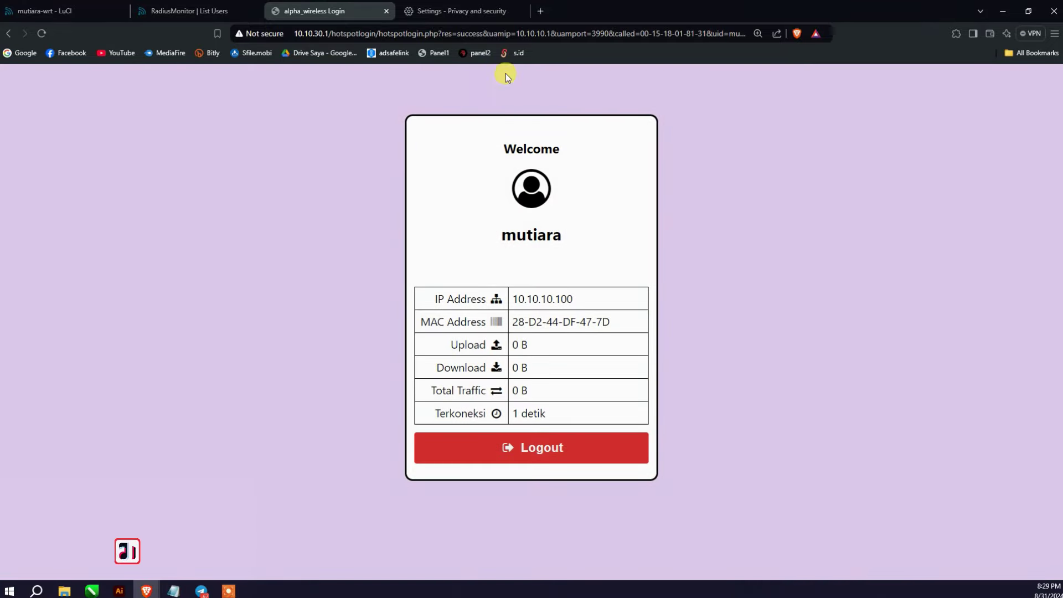
click(541, 11)
Search Google Images for 'internet murah' in the new tab.
click(6, 54)
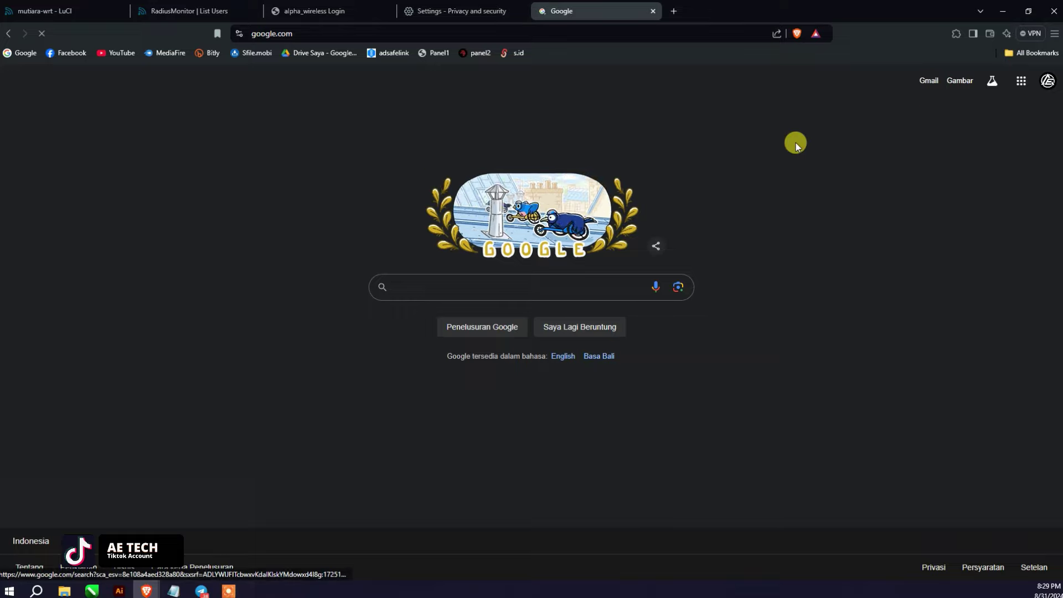
click(442, 282)
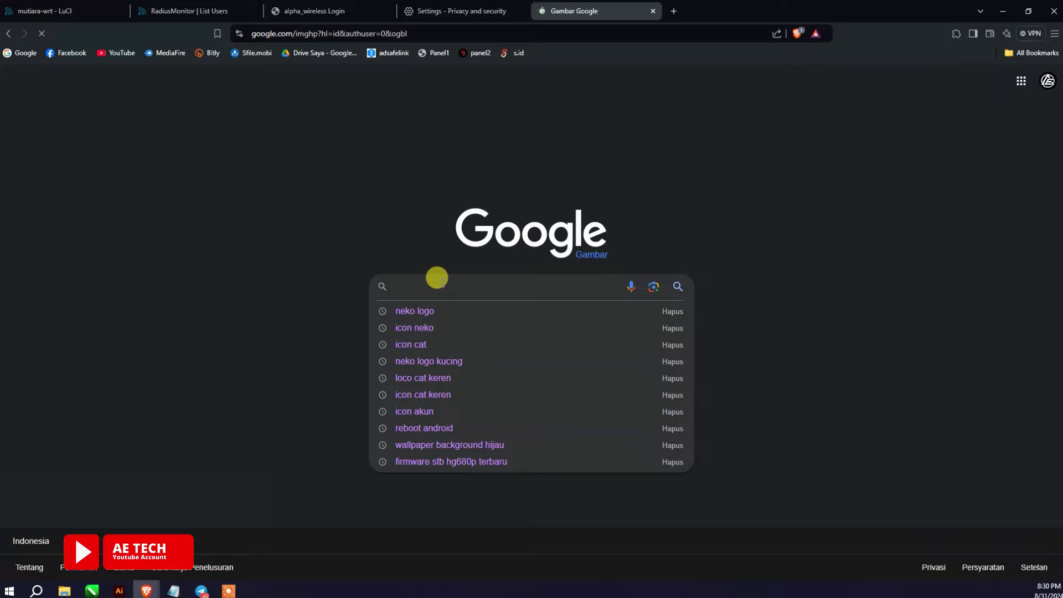
text(games)
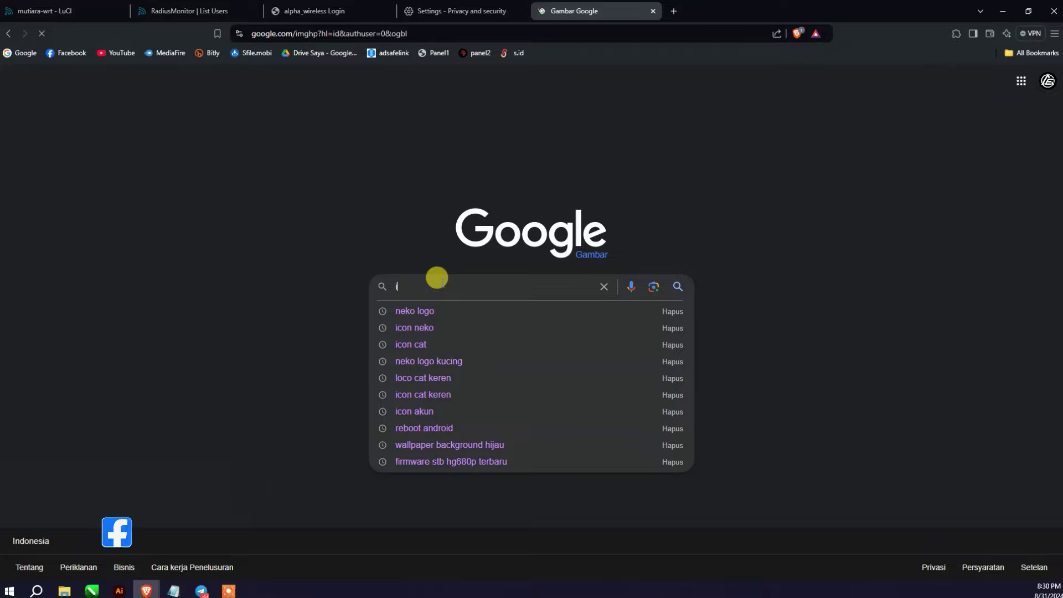
text(internet m)
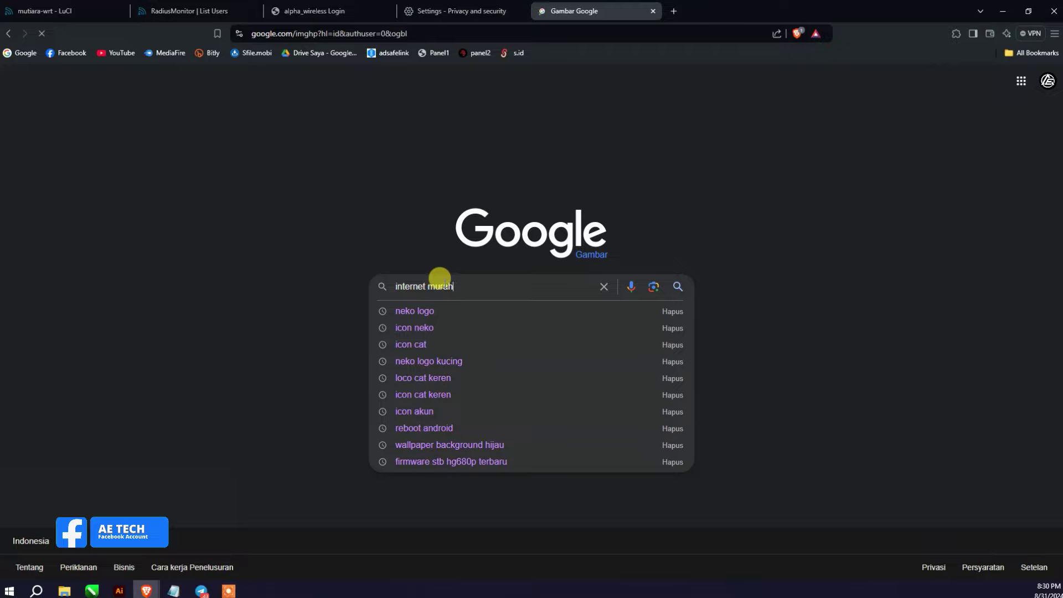
text(urah)
click(479, 176)
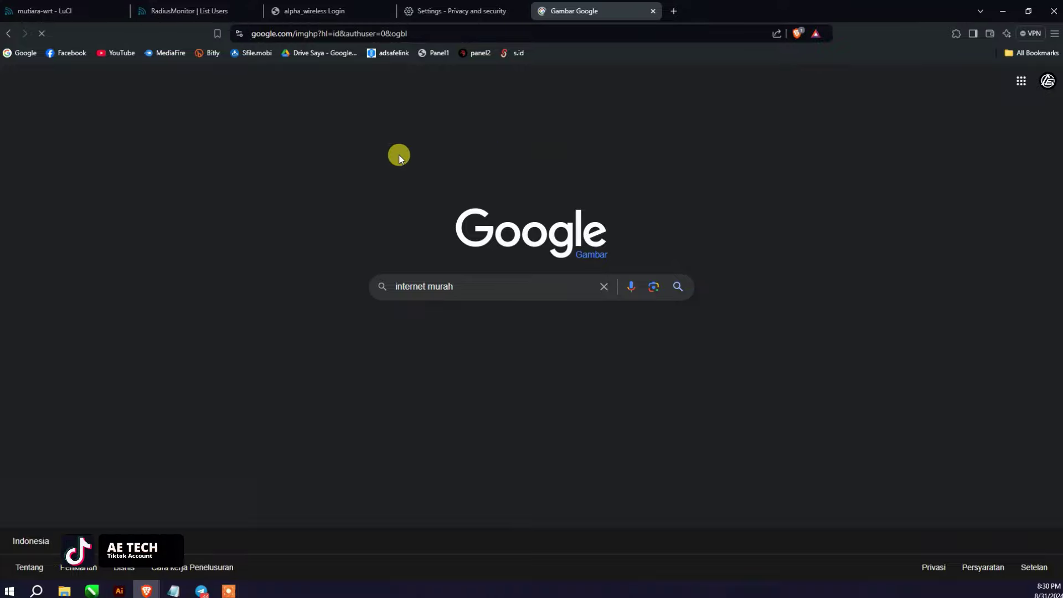
click(286, 16)
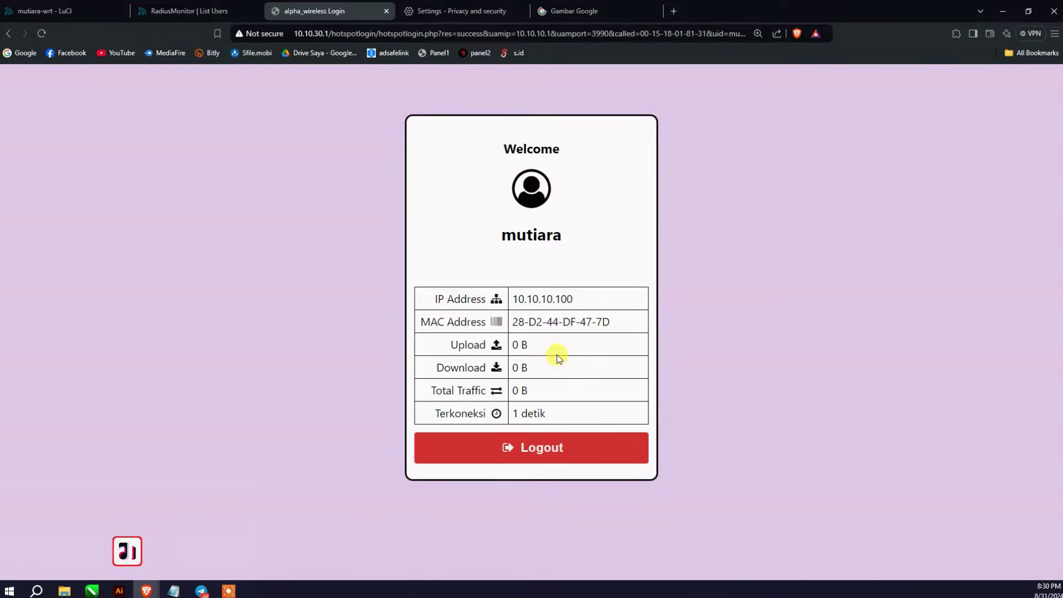
click(547, 17)
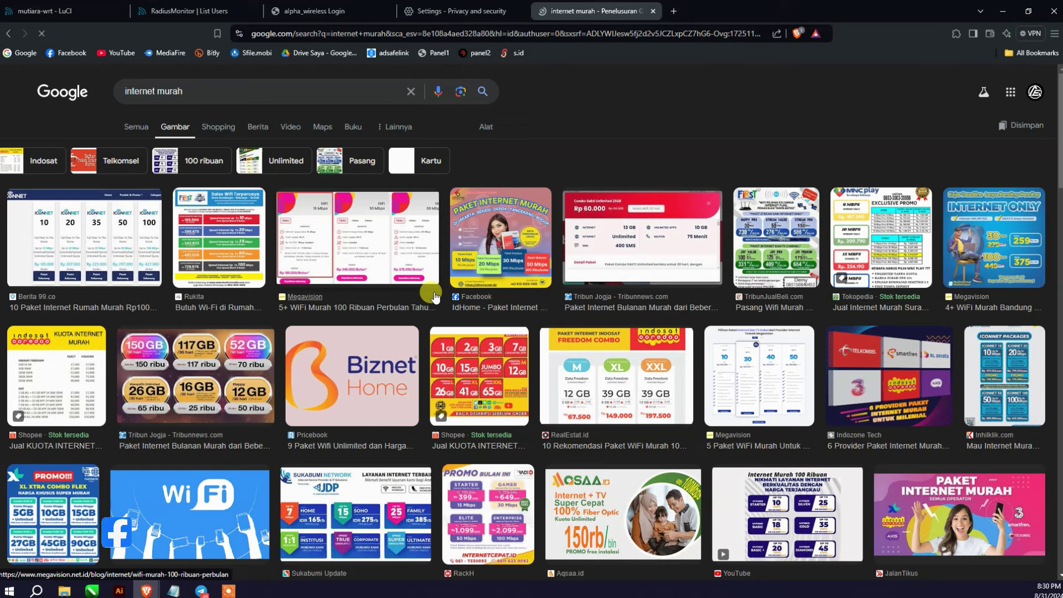
Preview the JalanTikus 'Paket Internet Murah Semua Operator' result and save its image to Downloads.
scroll(470, 327, down, 4)
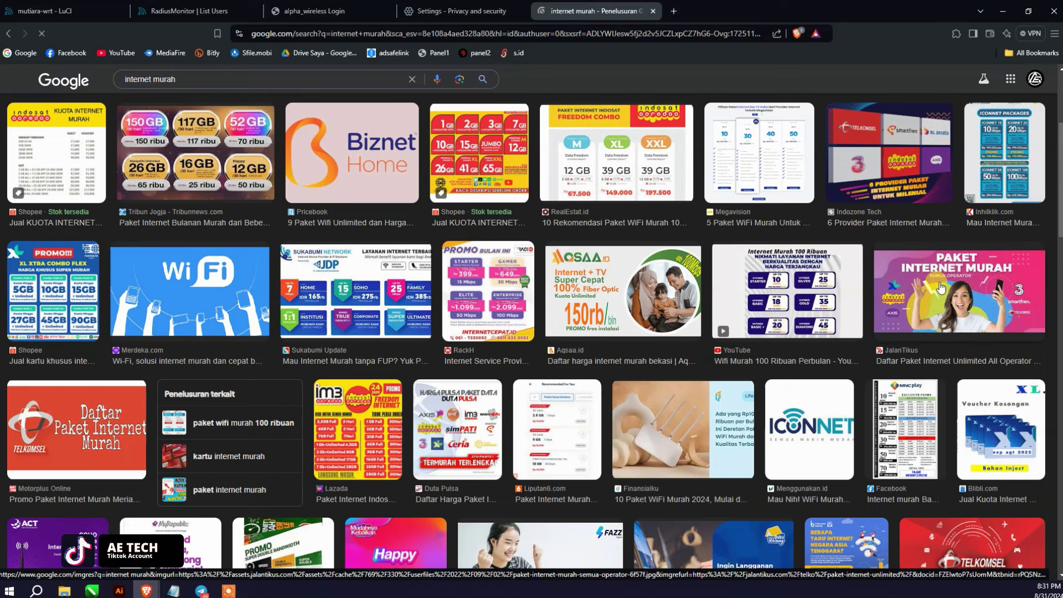
click(949, 284)
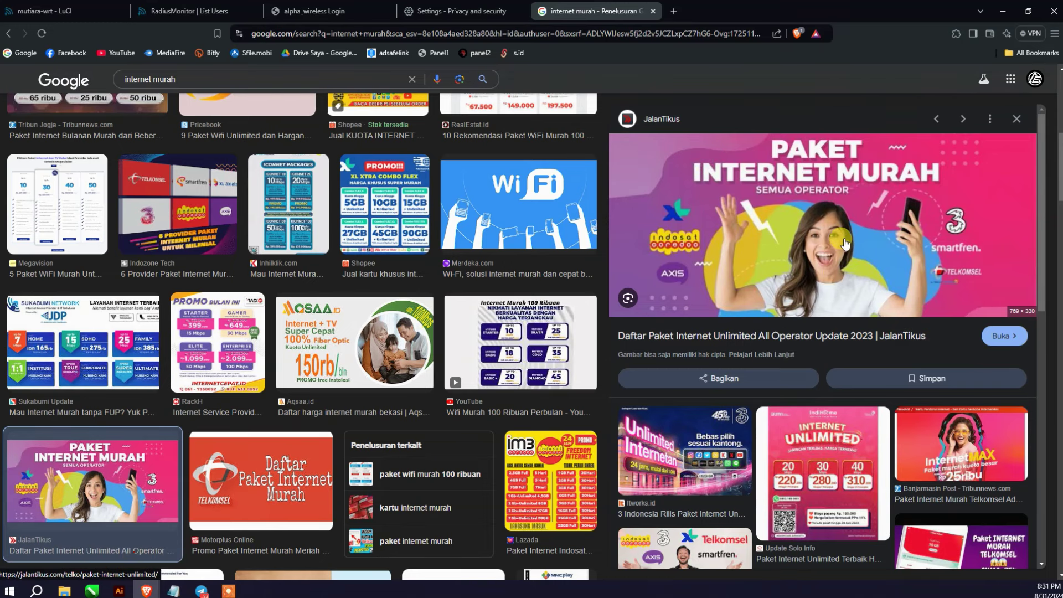
scroll(867, 220, down, 2)
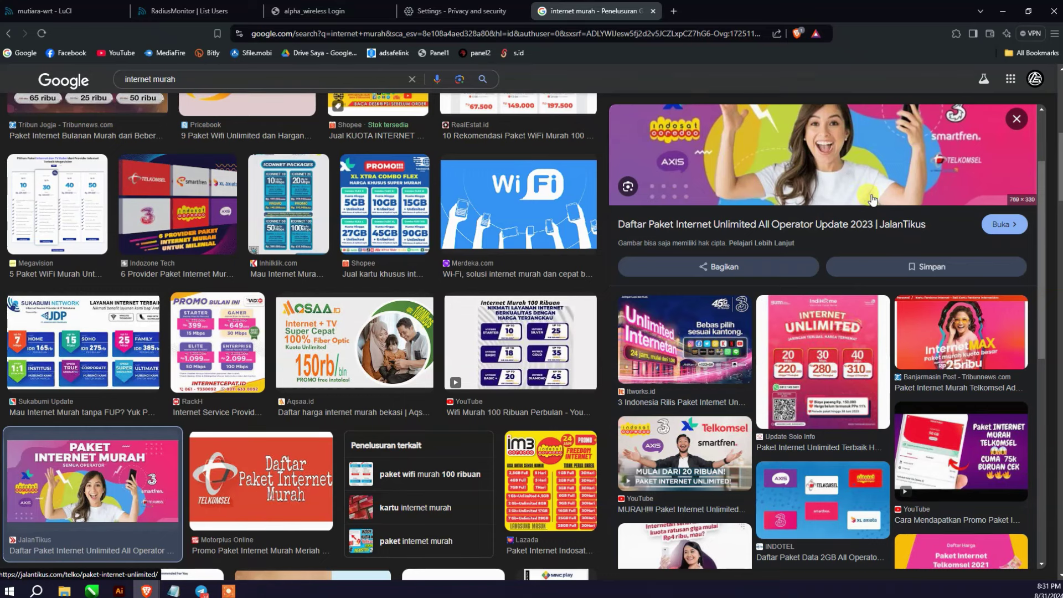
scroll(866, 205, up, 1)
right_click(866, 198)
click(931, 364)
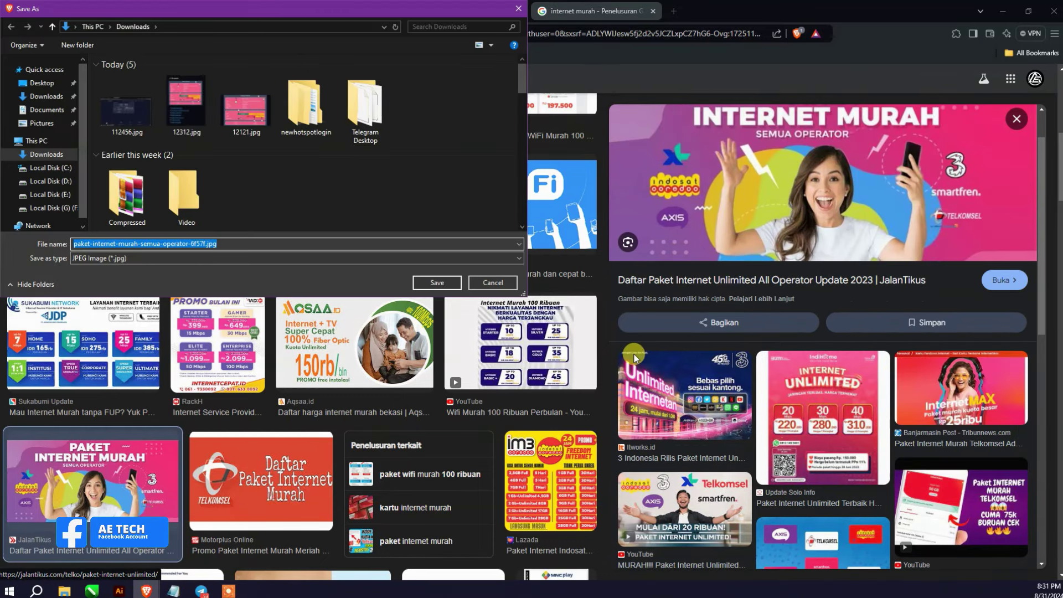
click(431, 288)
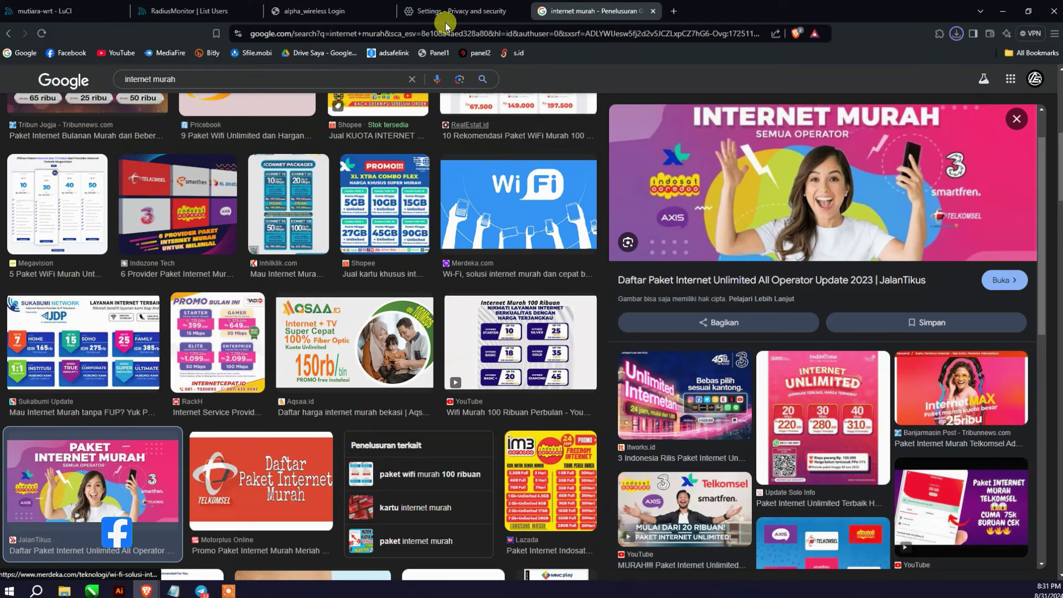
Copy the name daloradius.png and rename the file to 1daloradius.png.
click(40, 9)
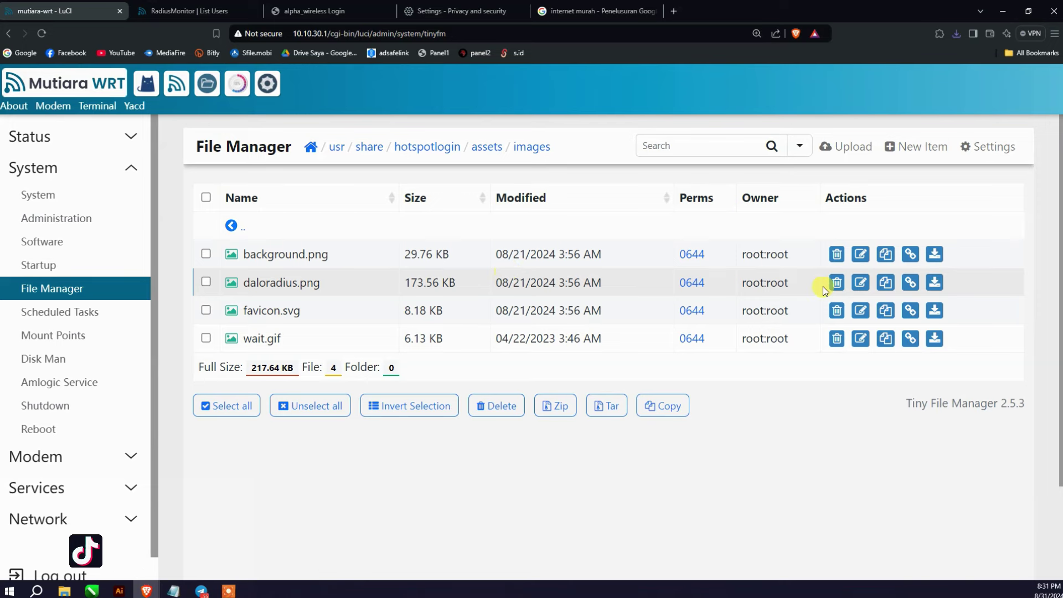
click(860, 282)
click(444, 216)
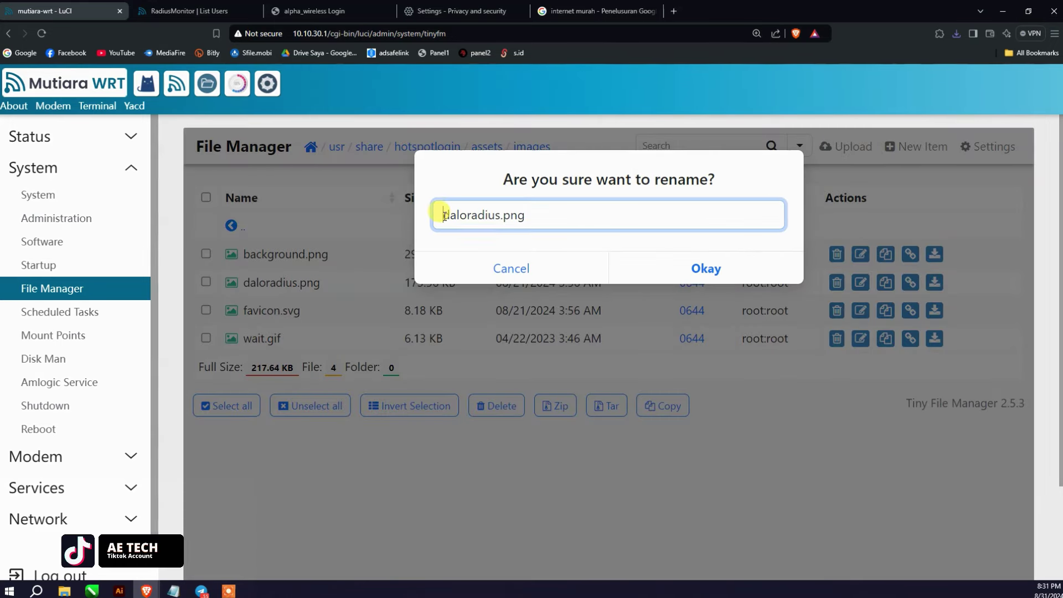
drag(529, 216, 389, 216)
right_click(462, 216)
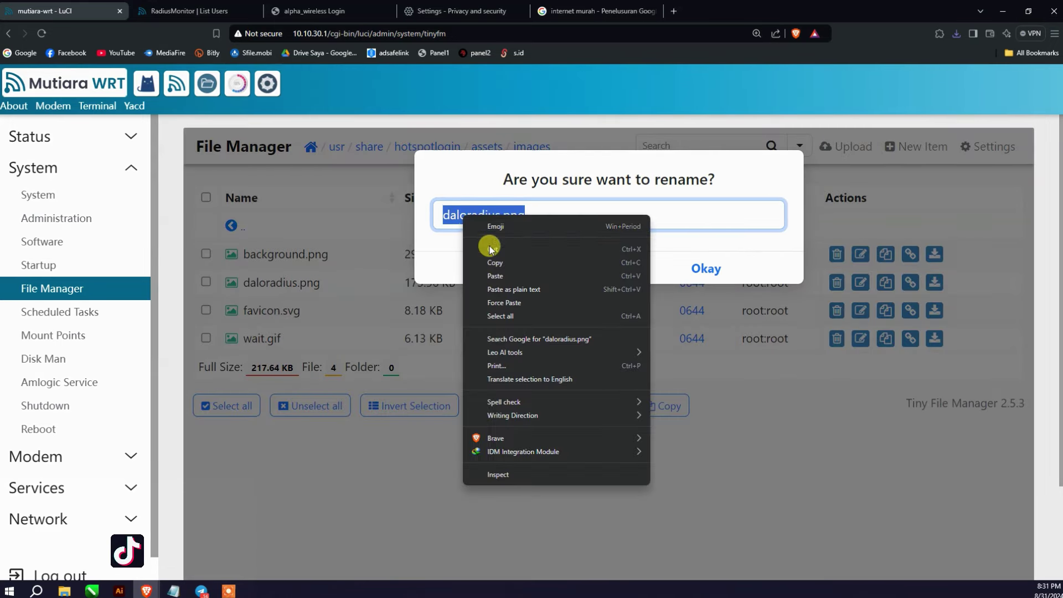
click(491, 261)
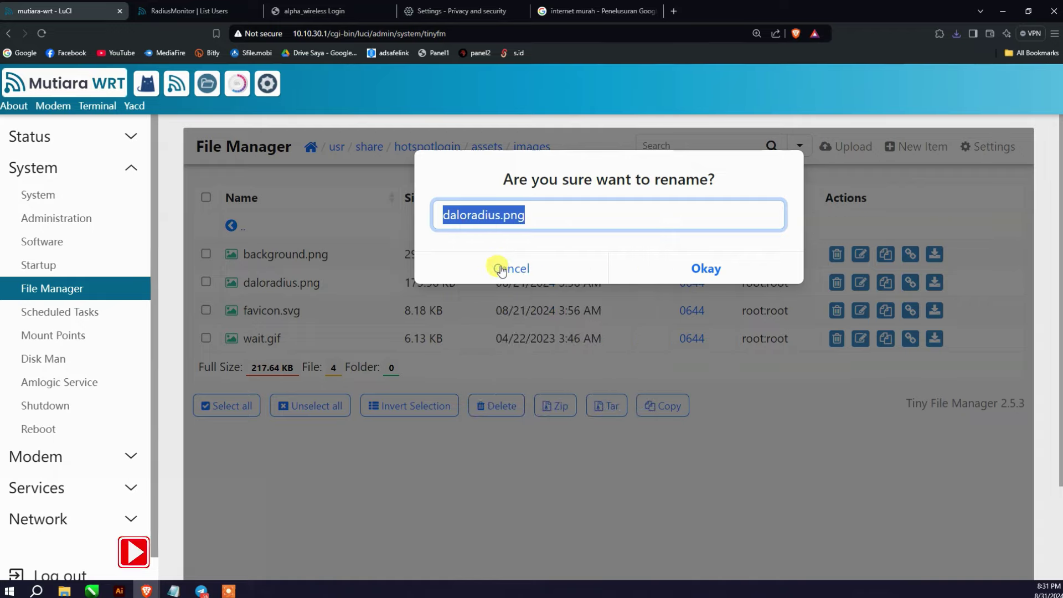
click(435, 215)
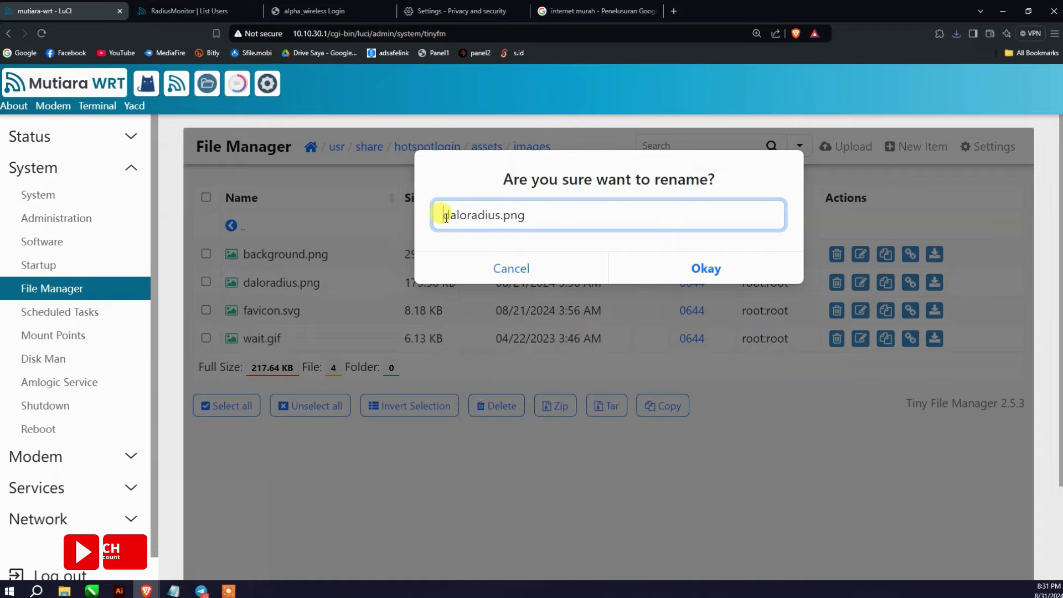
text(1)
click(686, 269)
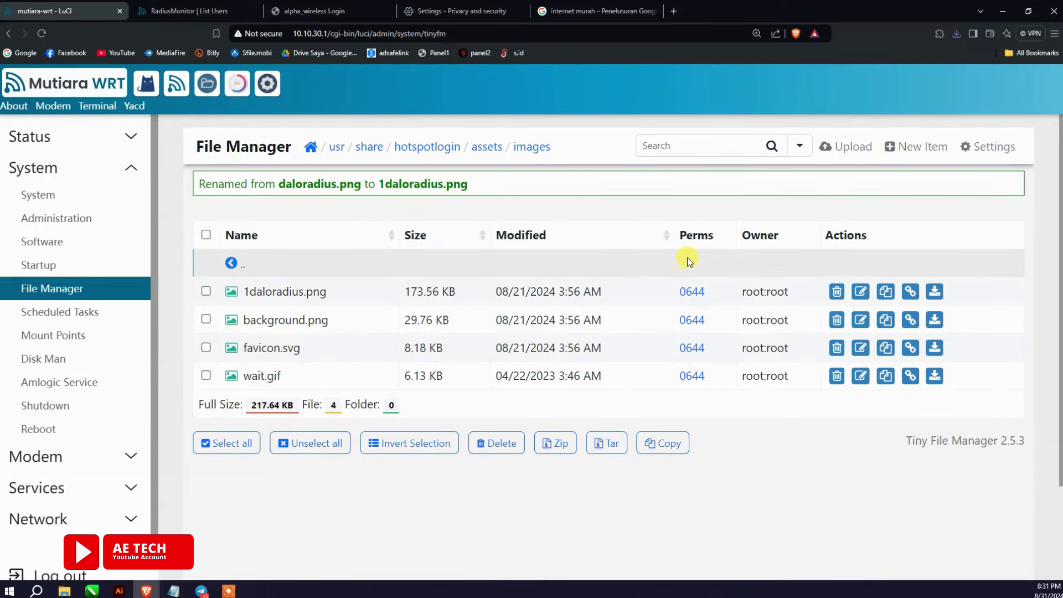
Upload the downloaded banner jpg into the images folder.
click(846, 146)
click(588, 244)
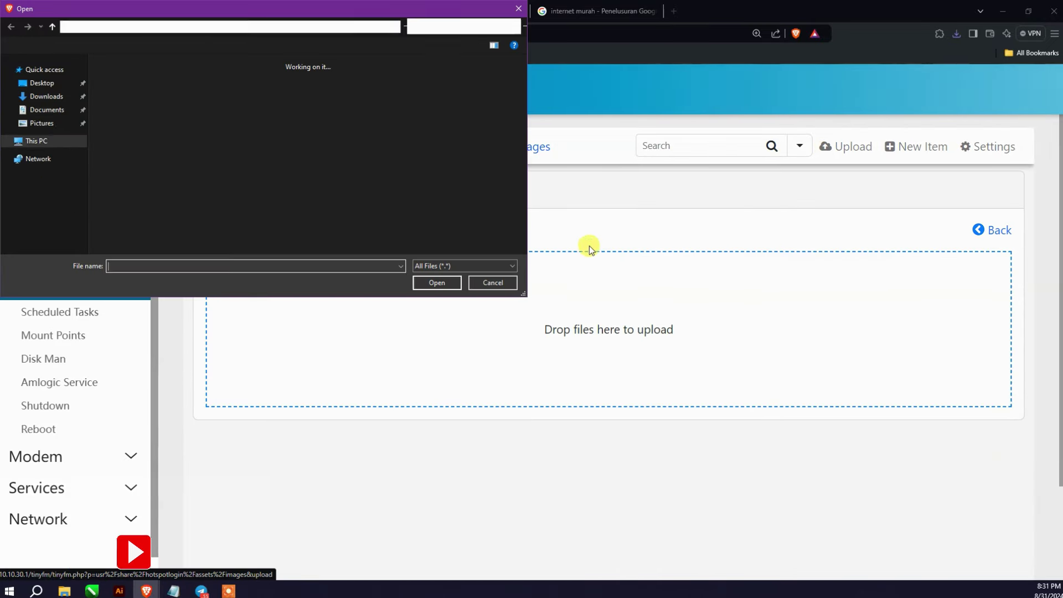
click(148, 147)
click(438, 283)
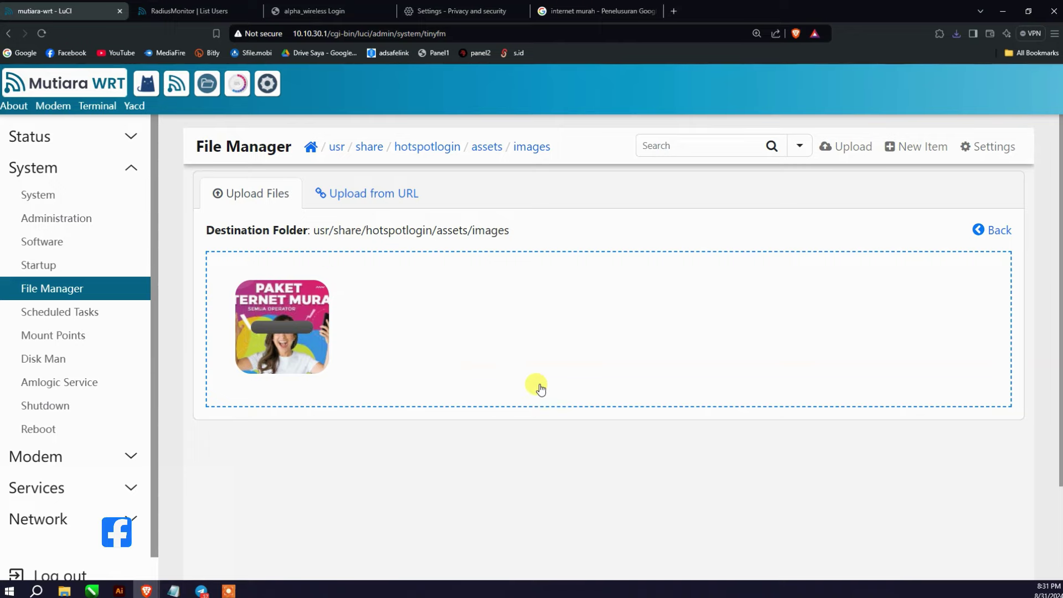
mouse_move(271, 339)
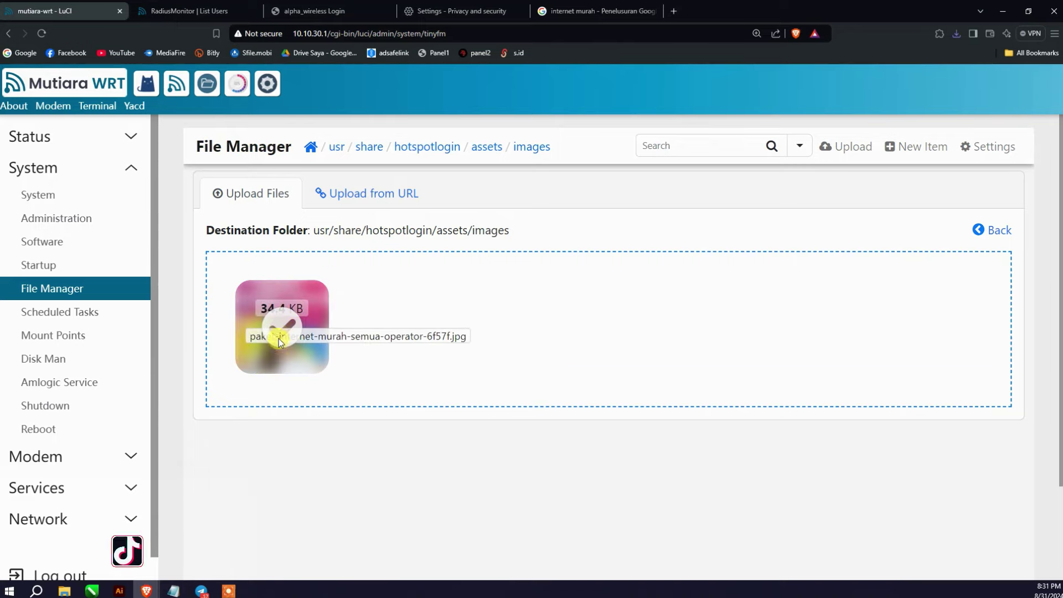
click(984, 230)
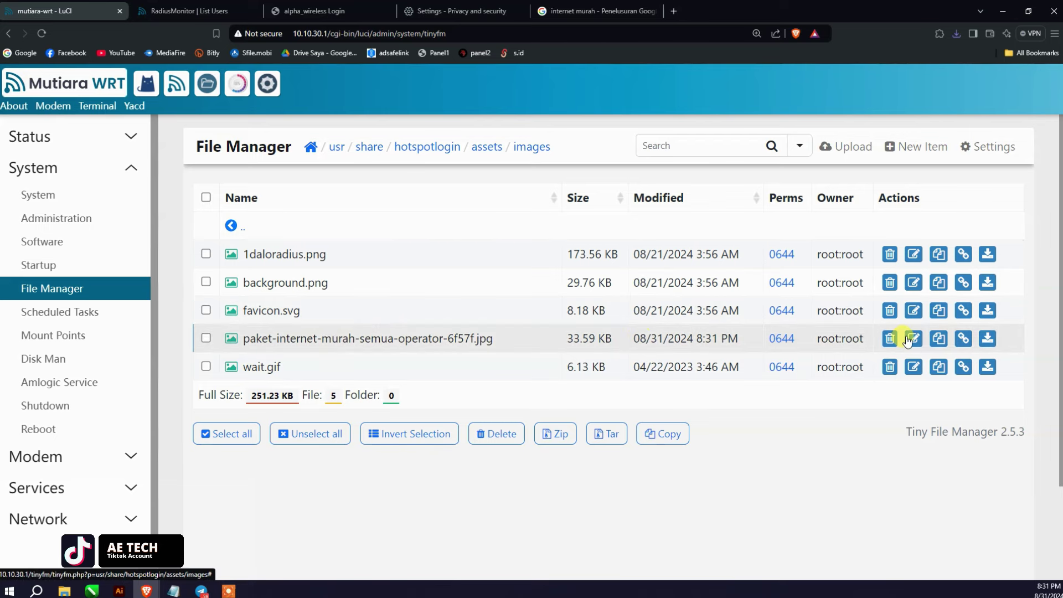
Rename the uploaded banner jpg to daloradius.png.
click(908, 340)
drag(716, 217, 354, 183)
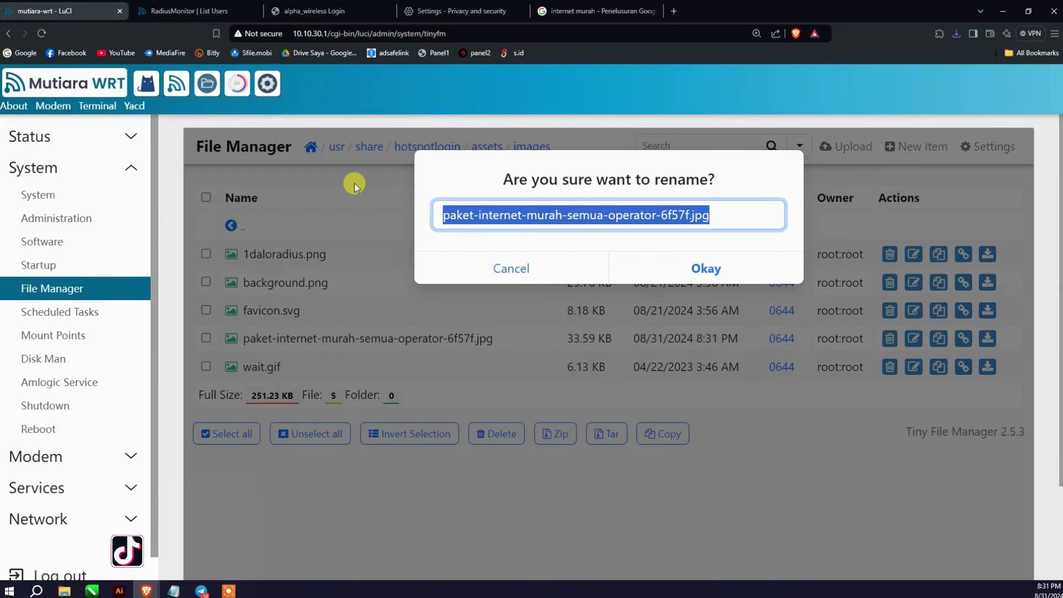
text(daloradius.png)
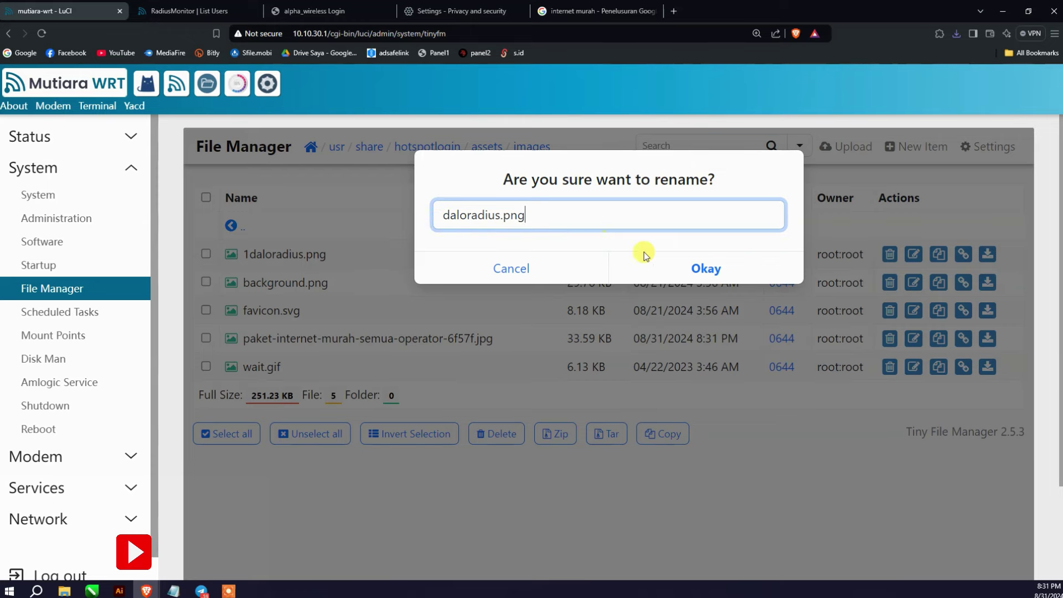
click(688, 269)
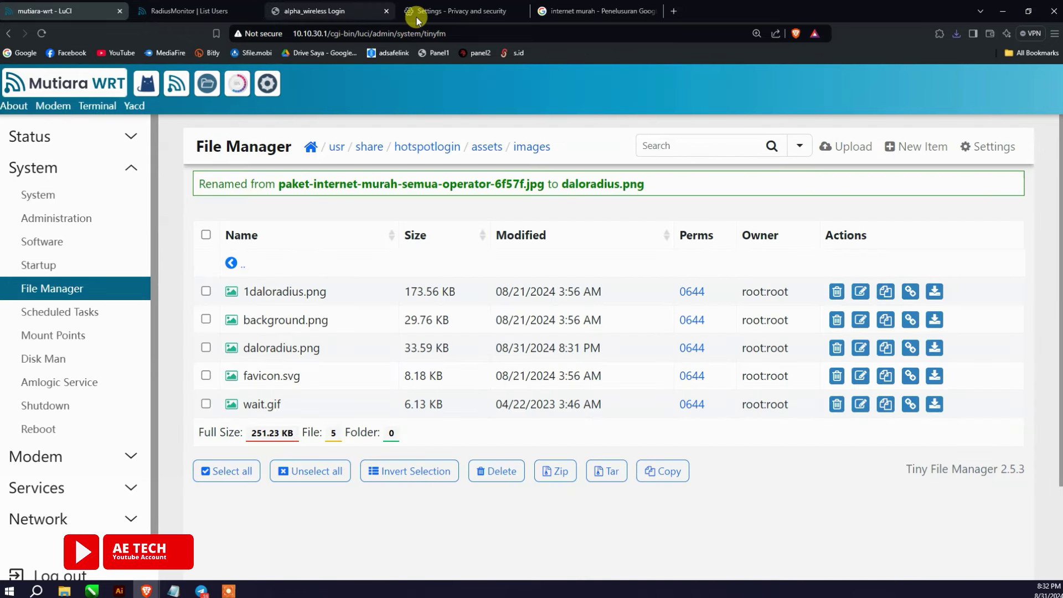
click(443, 11)
Clear Brave's cached images and files, then log out of the hotspot session.
click(499, 144)
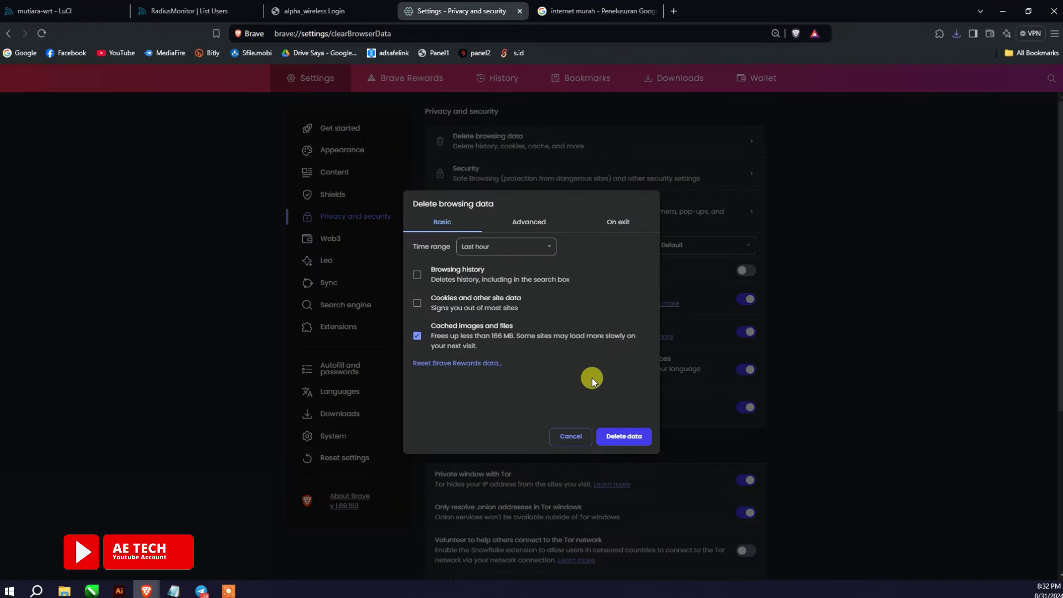
click(614, 431)
click(314, 11)
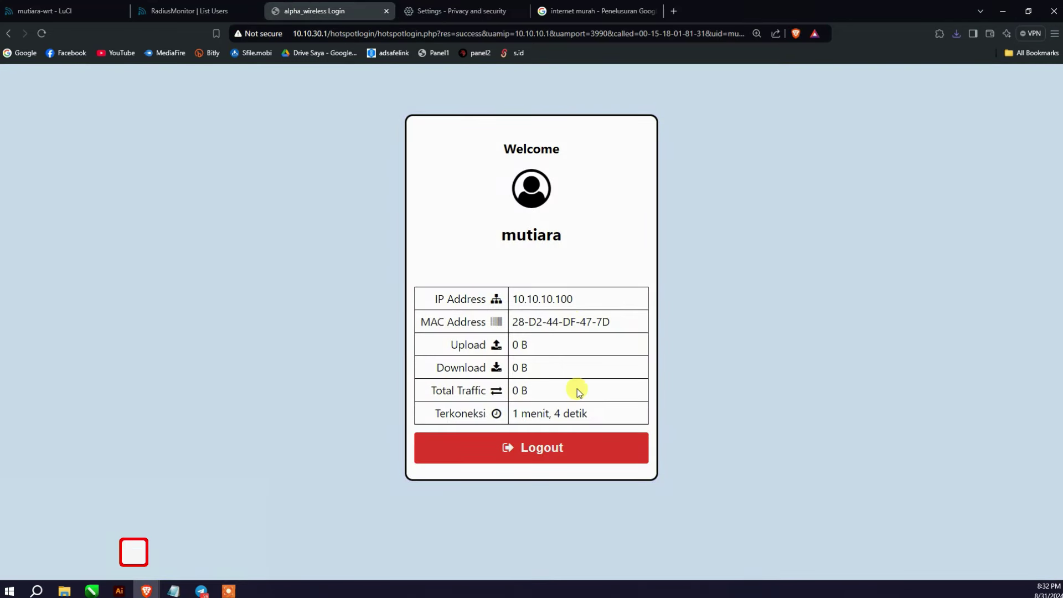
click(586, 443)
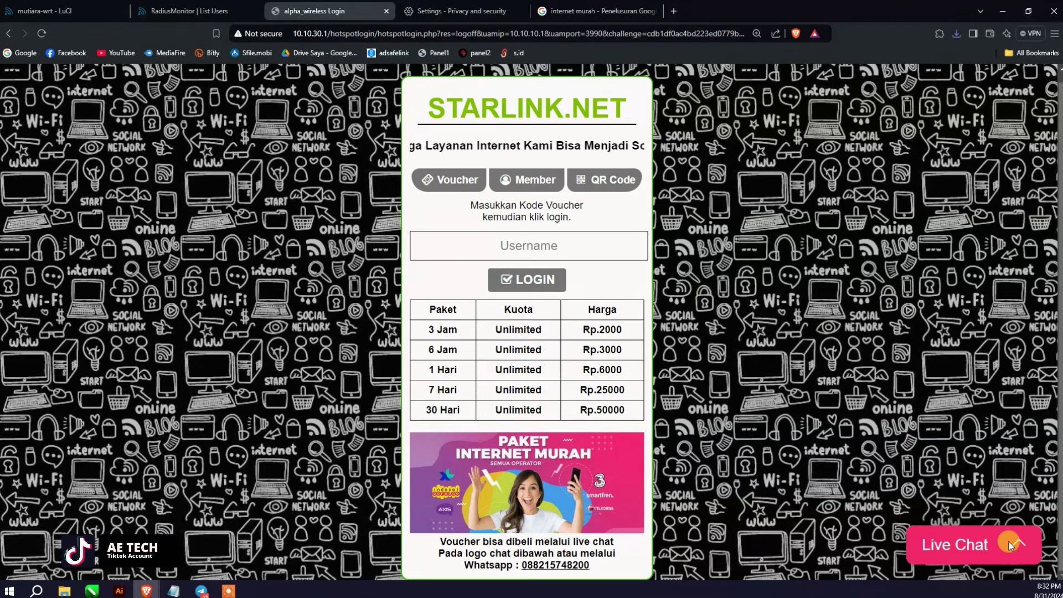
Open the login page's Live Chat widget and close it again.
click(973, 544)
click(1024, 193)
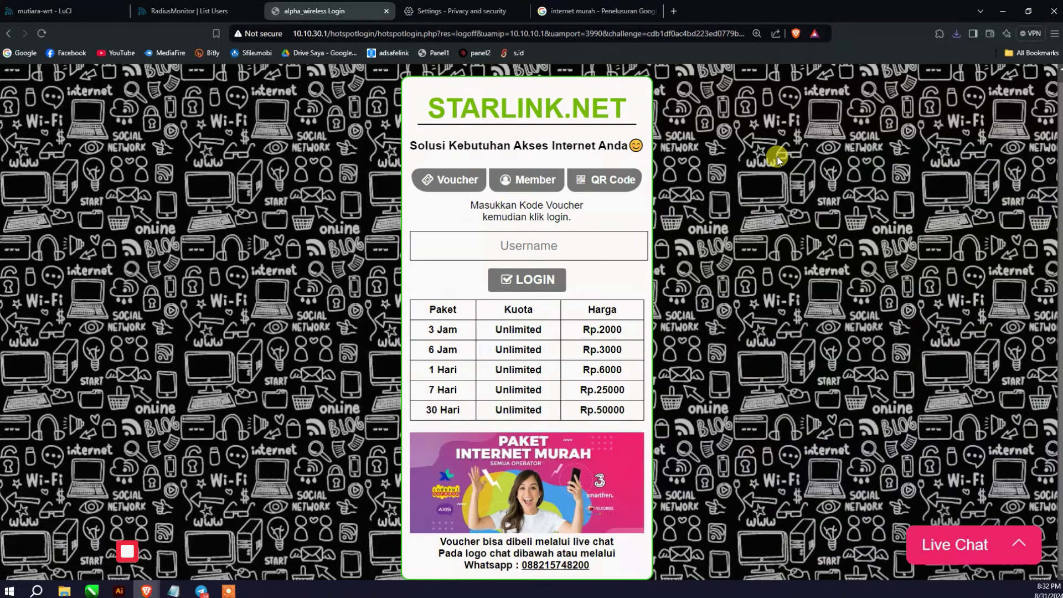
click(64, 12)
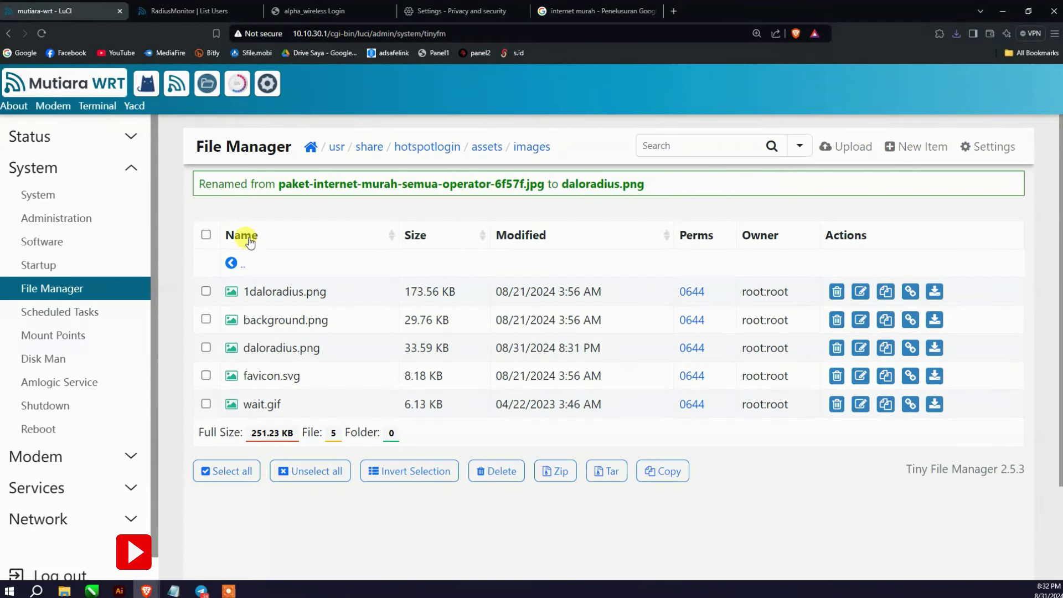
Navigate from images up to hotspotlogin/template/default and open loginform-login.php.
click(234, 265)
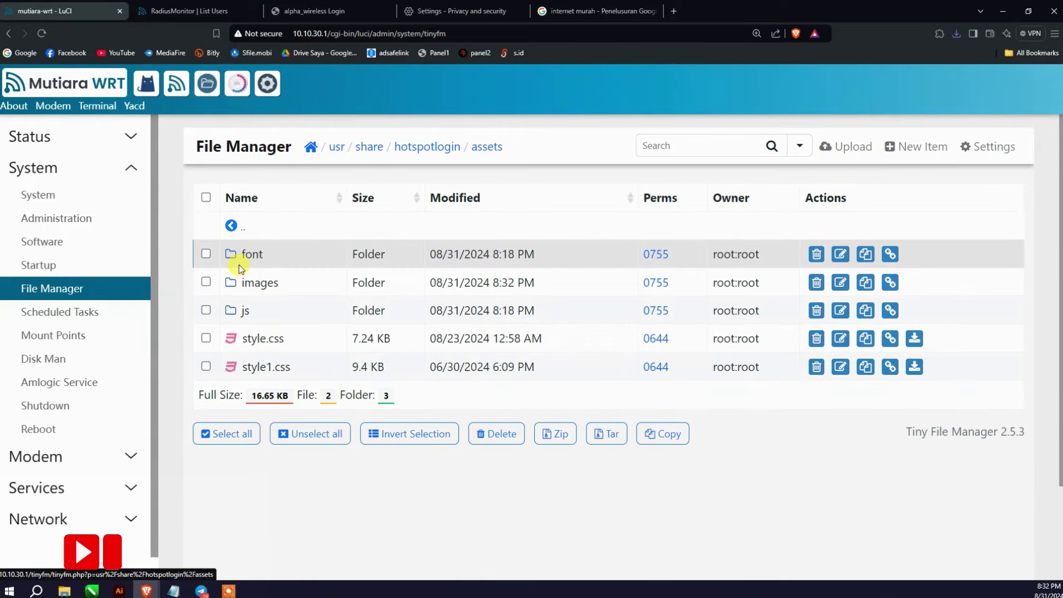
click(228, 231)
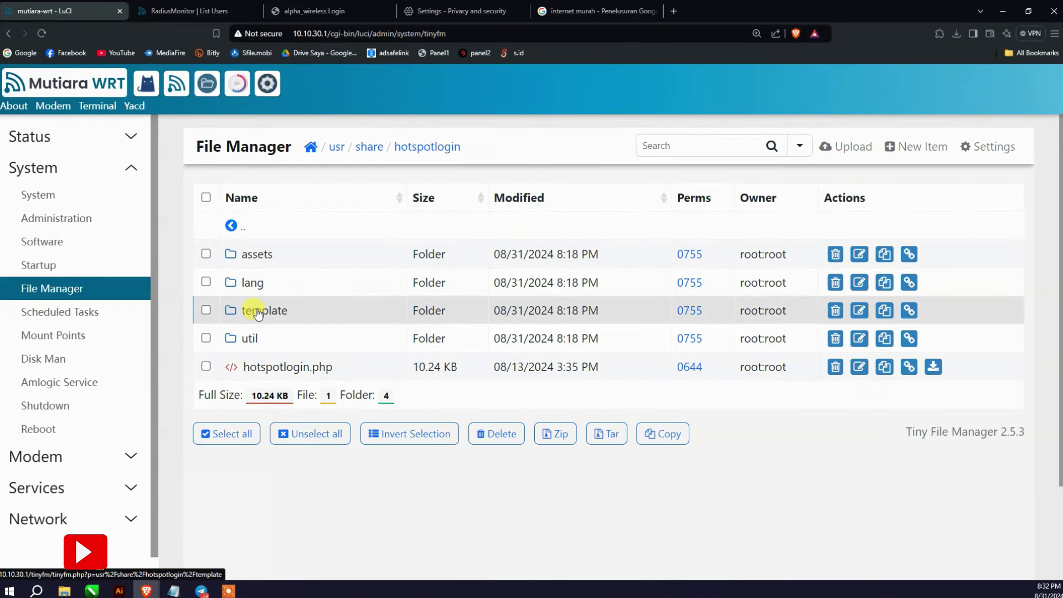
click(257, 312)
click(260, 253)
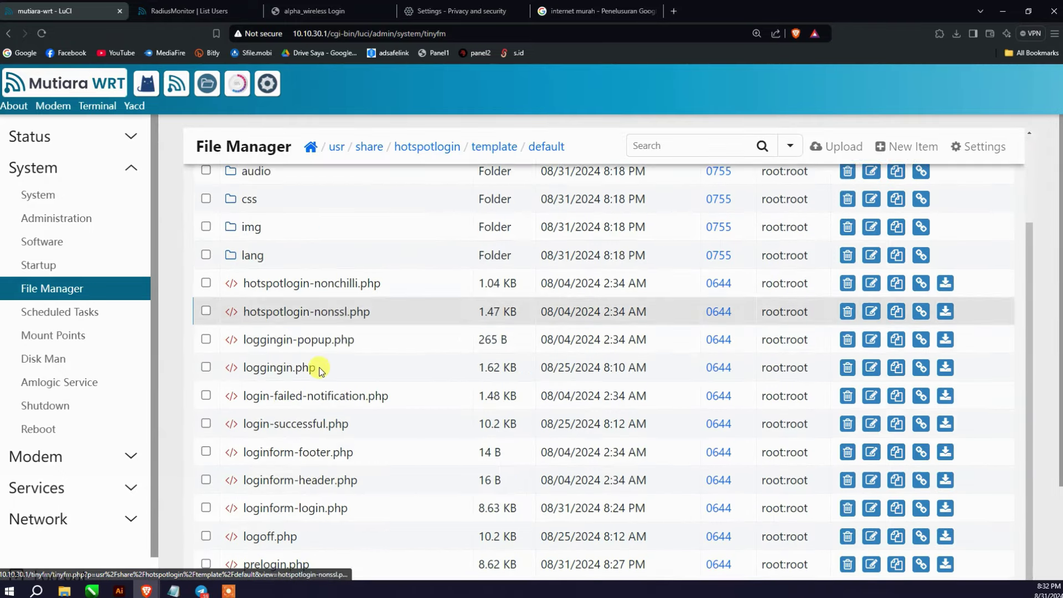
scroll(327, 415, down, 1)
scroll(327, 415, down, 1)
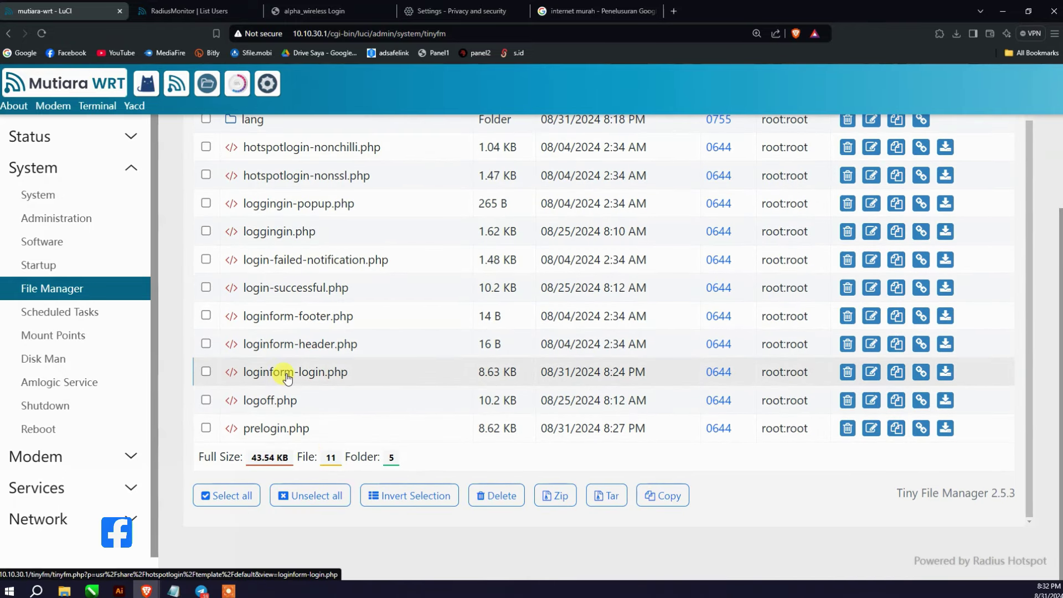
click(254, 375)
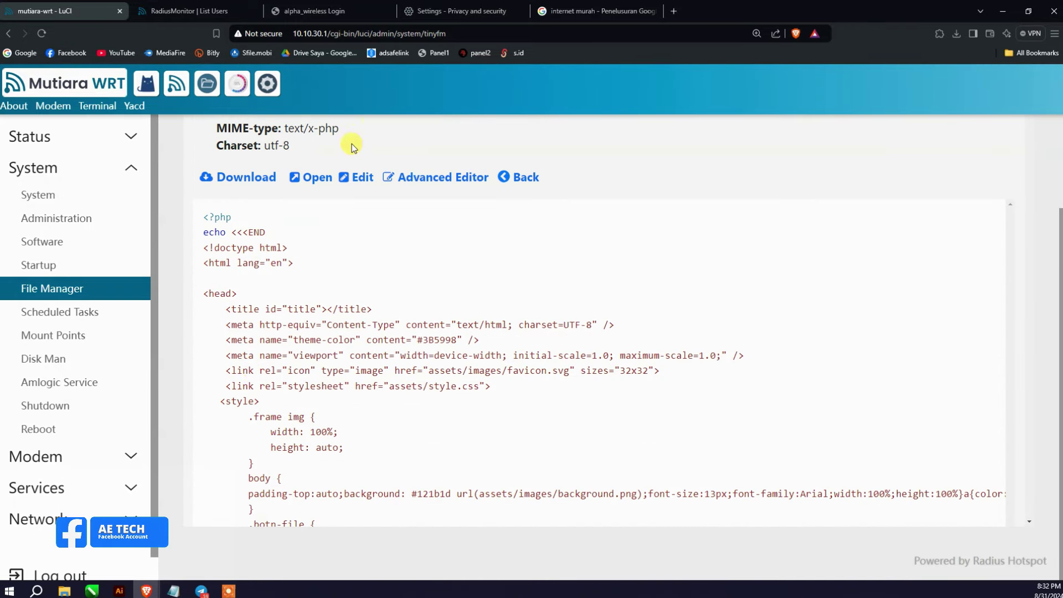
scroll(247, 152, up, 2)
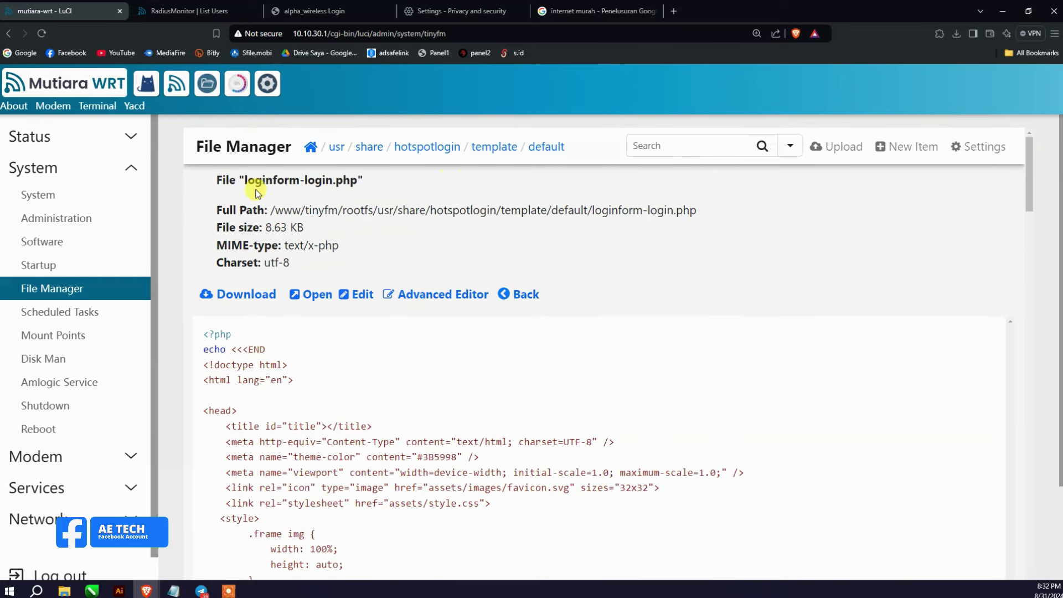
Edit loginform-login.php and scroll down to the Intergram live-chat script.
click(363, 294)
scroll(491, 294, down, 10)
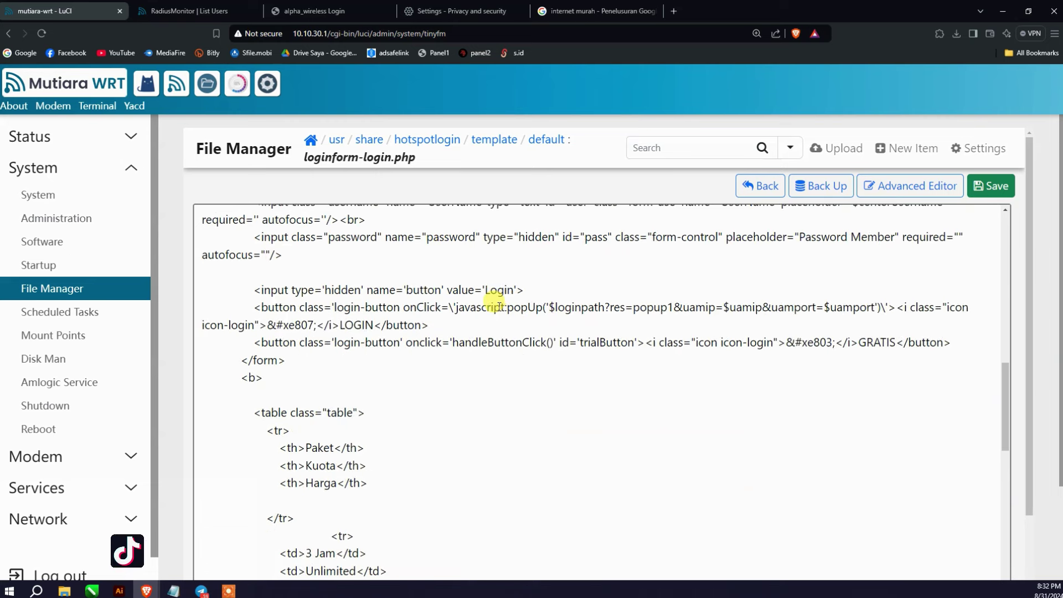
scroll(494, 306, down, 10)
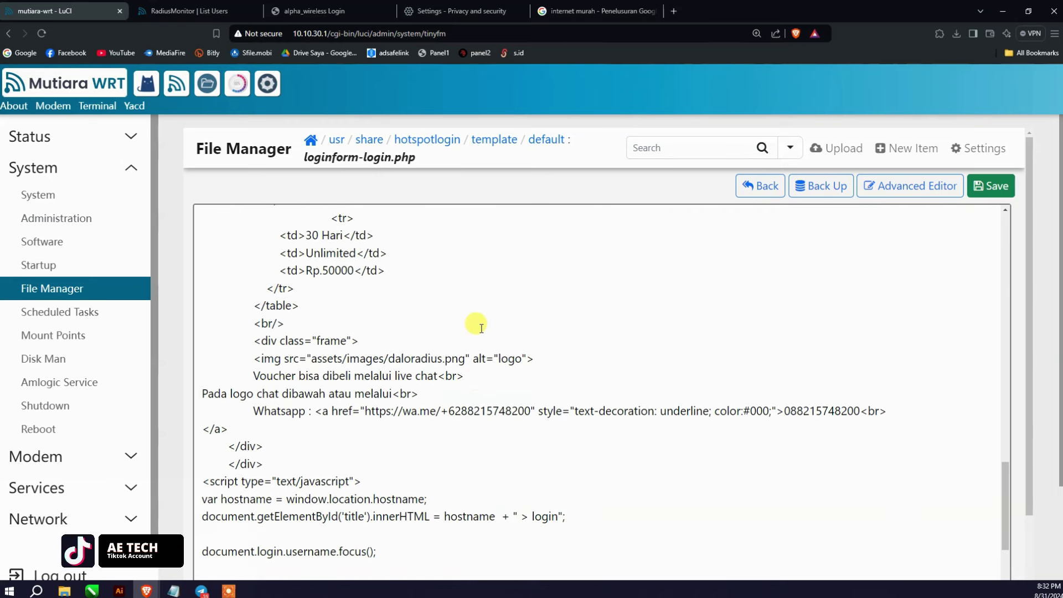
scroll(481, 328, down, 3)
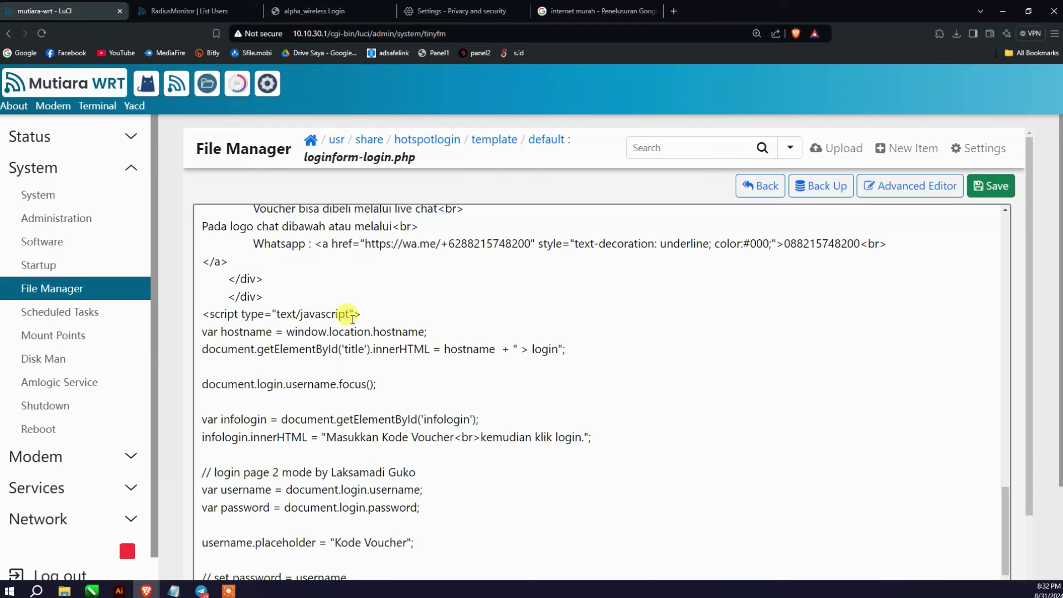
scroll(352, 319, down, 16)
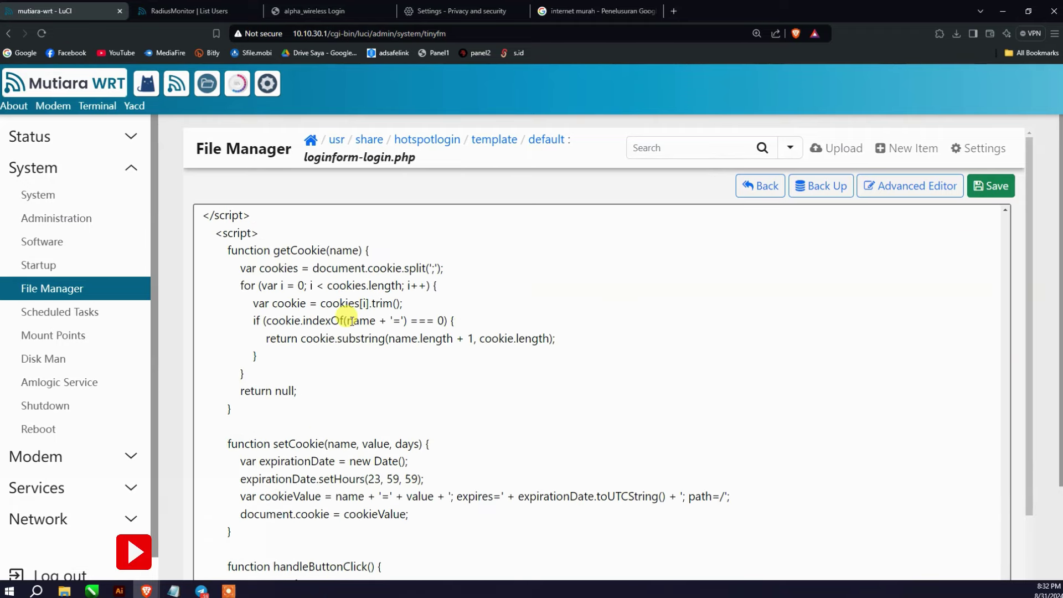
scroll(352, 321, down, 10)
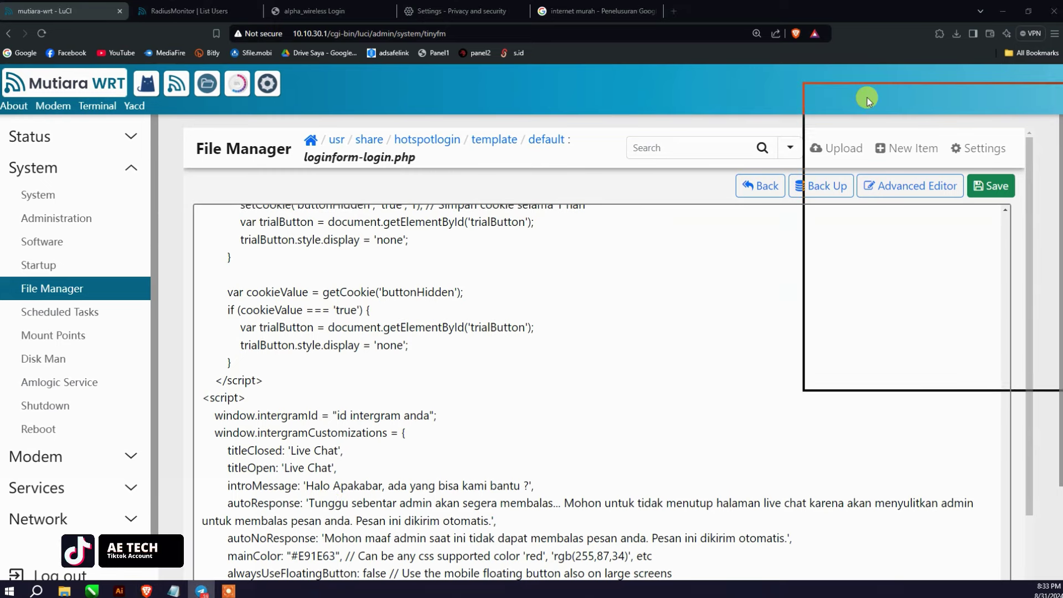
drag(865, 95, 551, 116)
Search Telegram for 'intergram', then bring the hotspot login page forward.
click(437, 130)
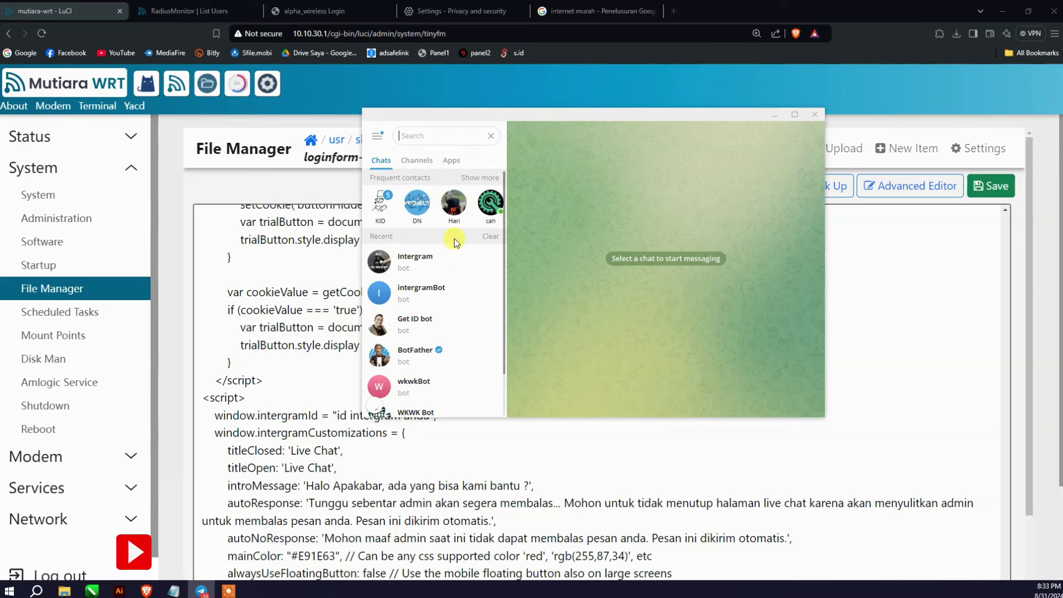
text(i)
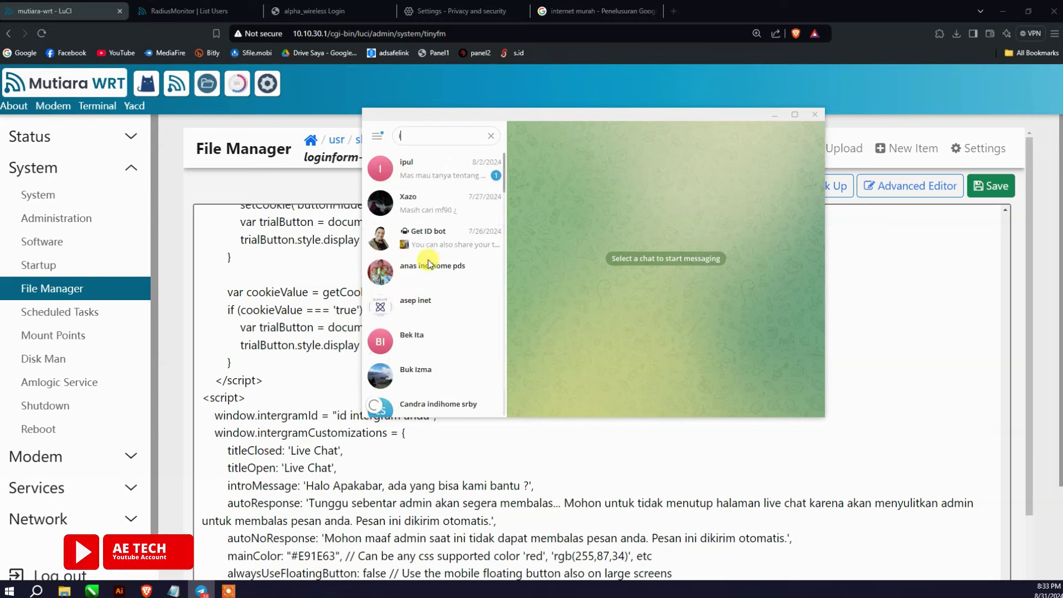
text(ntergram)
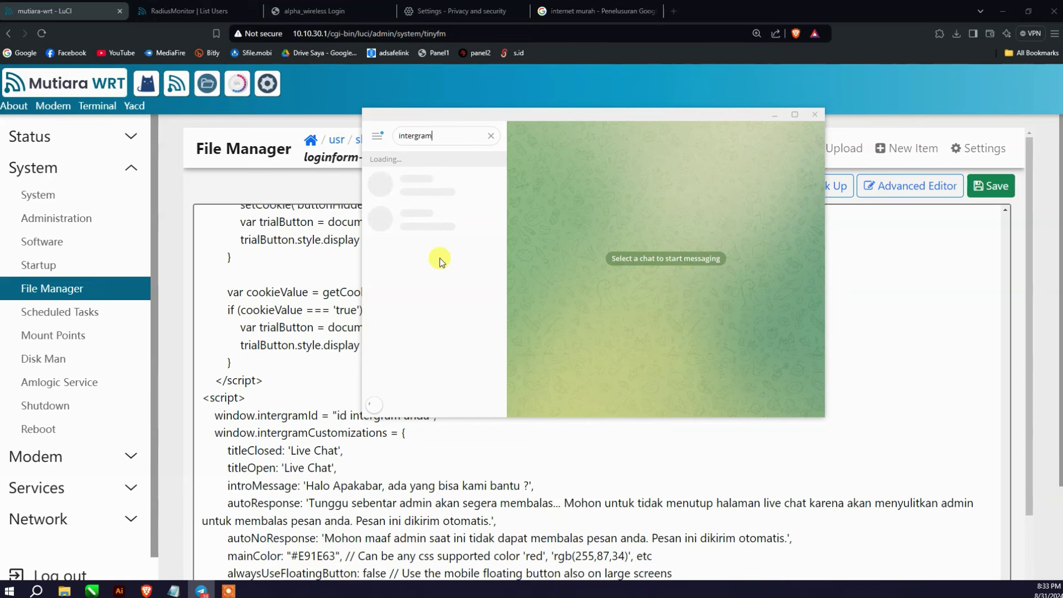
click(313, 11)
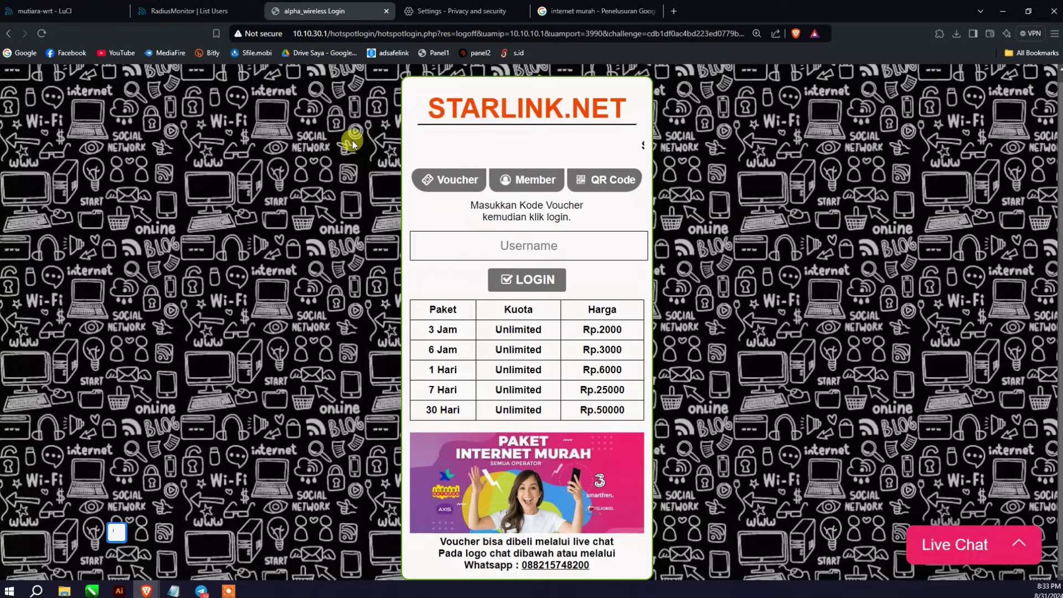
Log in to STARLINK.NET with the voucher code, then bring Telegram's search results back.
click(510, 250)
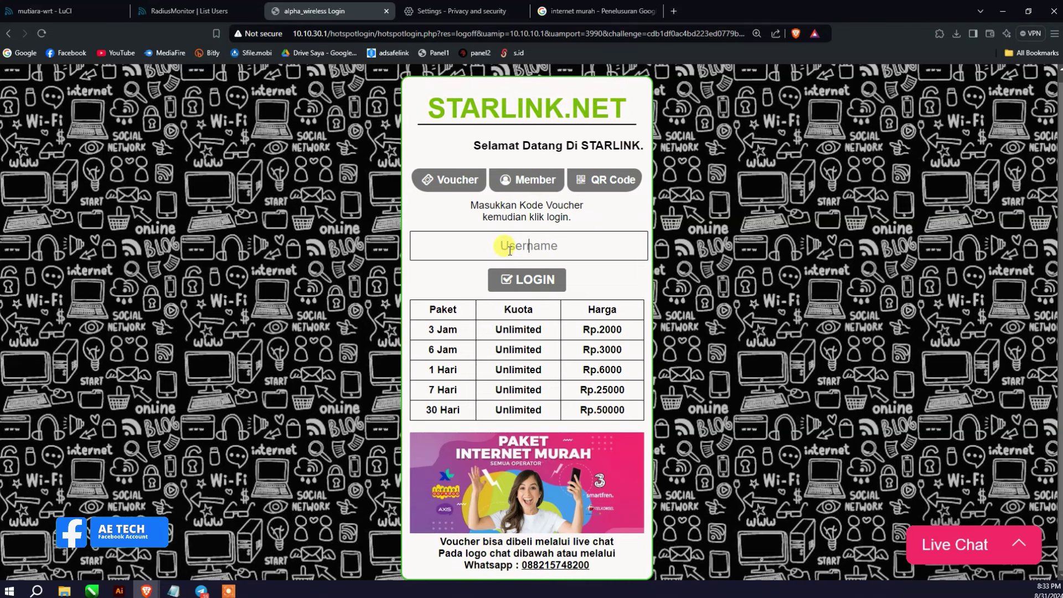
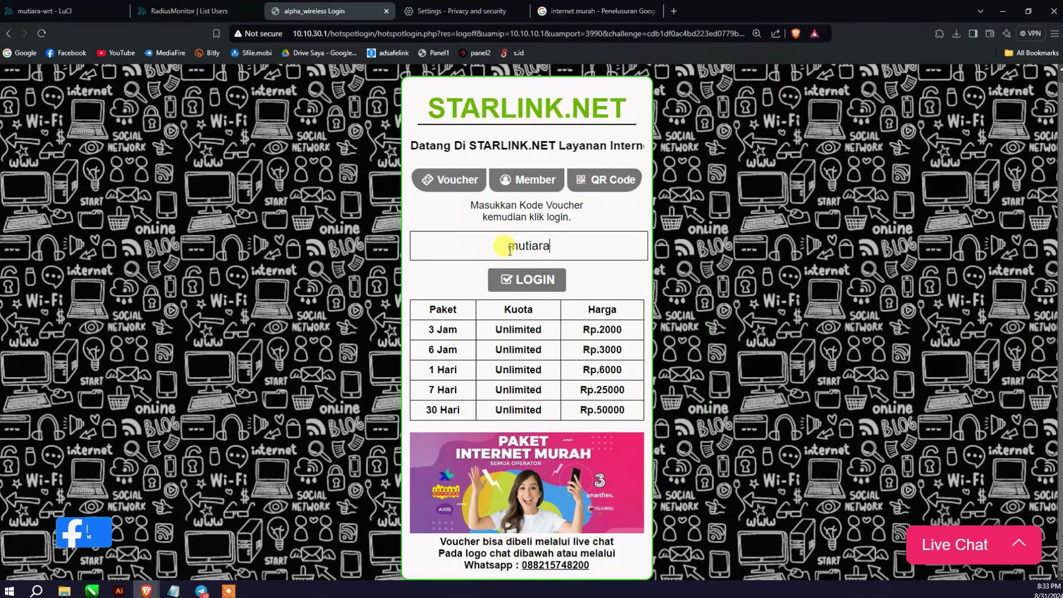
key(Return)
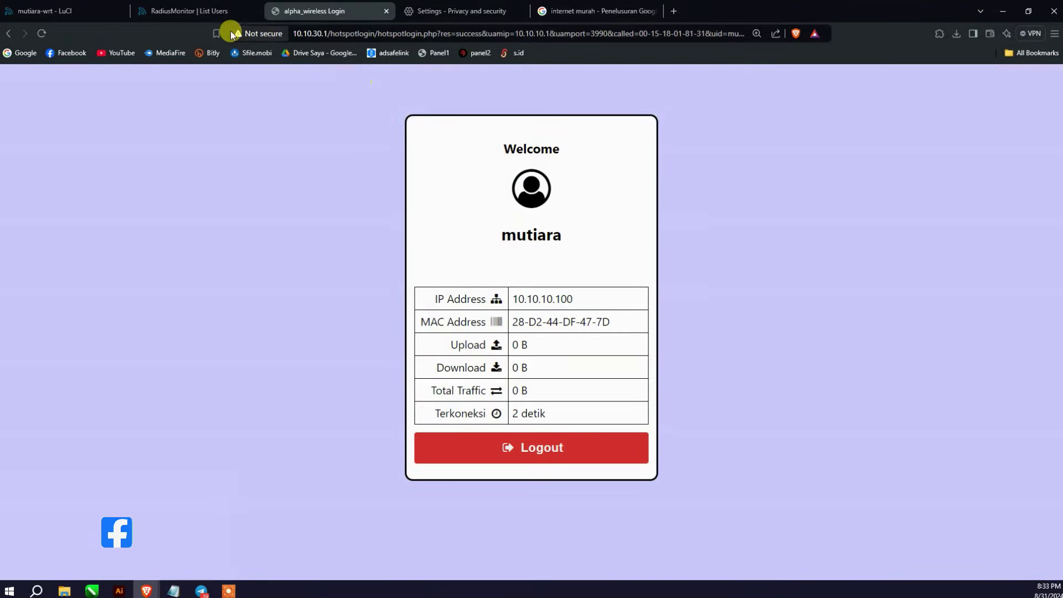
click(214, 580)
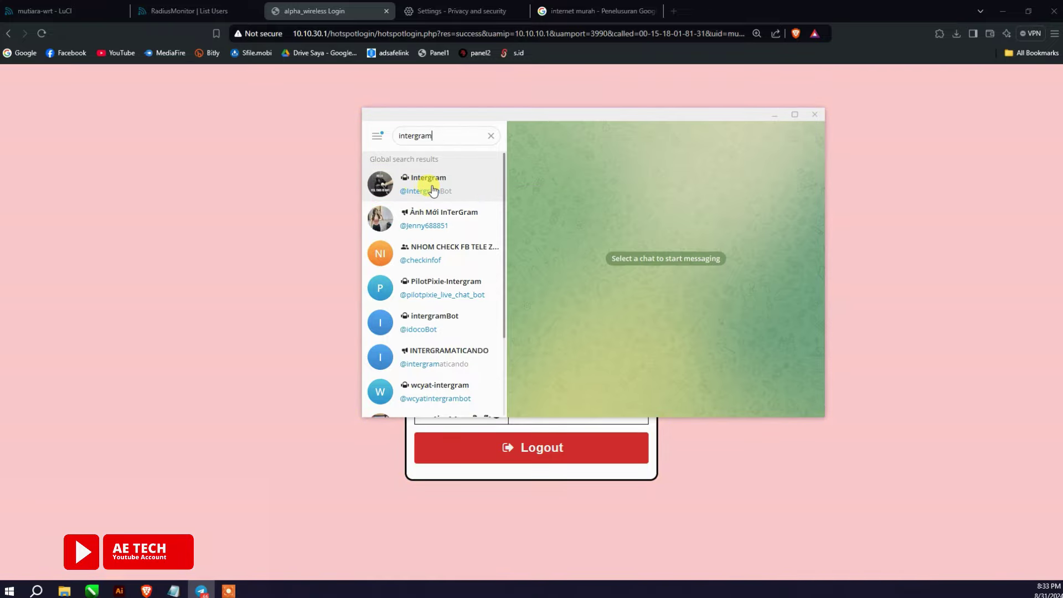
Start the Intergram bot and copy the chat ID from its welcome reply.
click(427, 187)
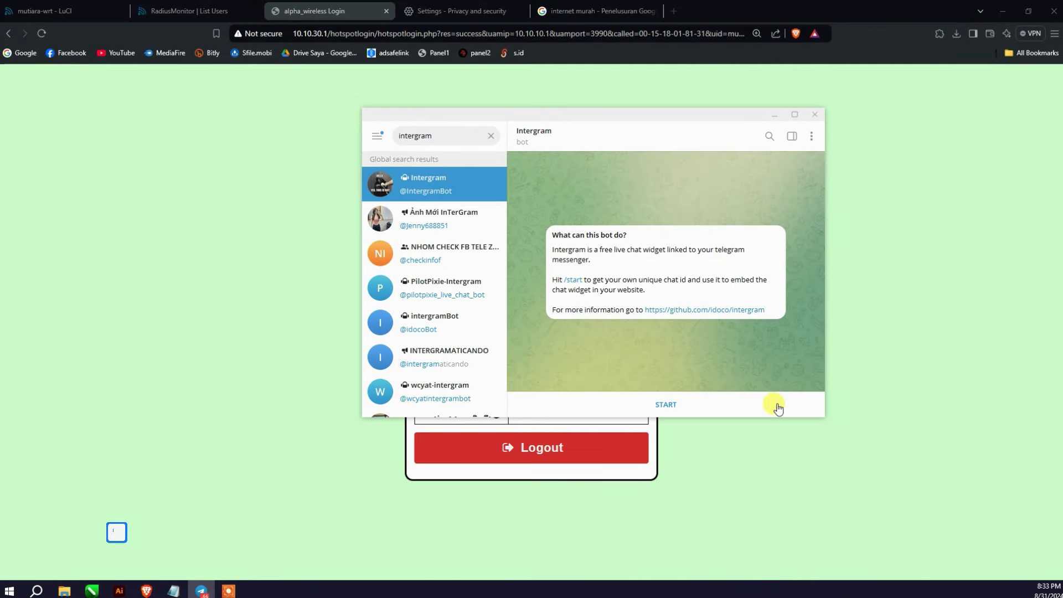
click(565, 443)
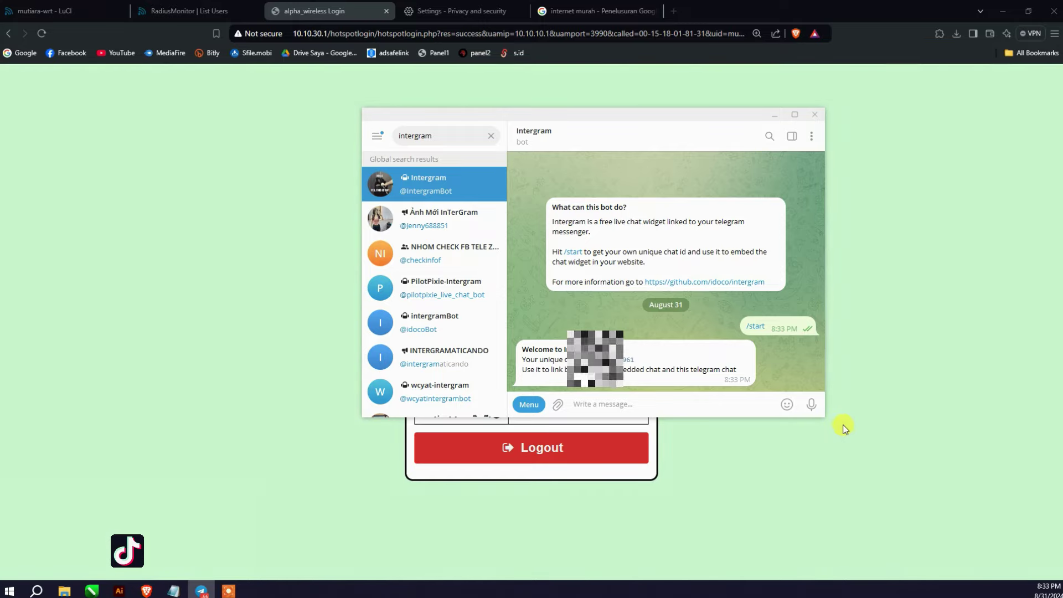
mouse_move(787, 404)
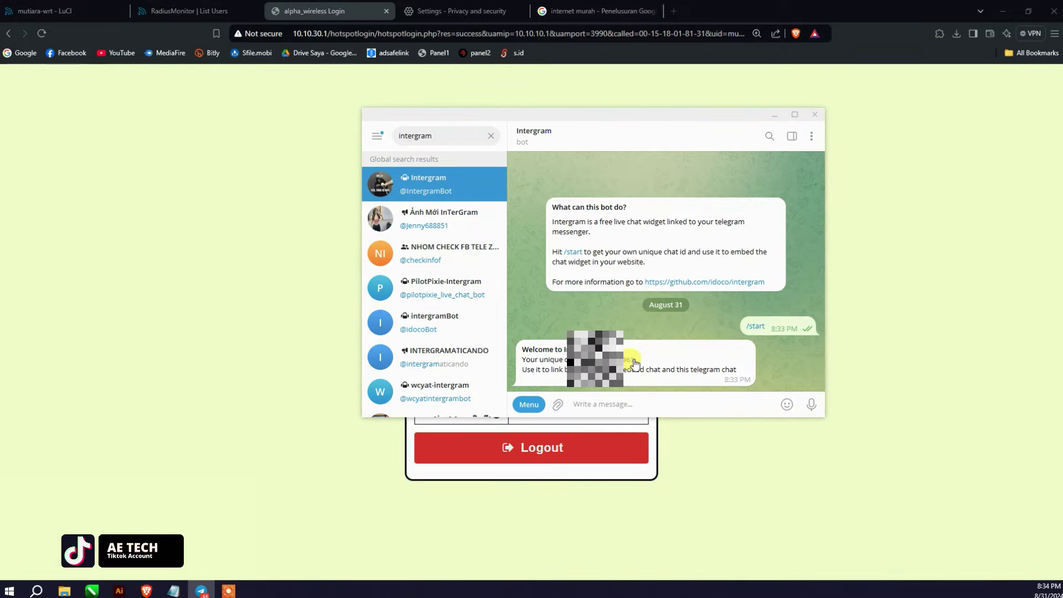
double_click(636, 362)
drag(635, 363, 603, 360)
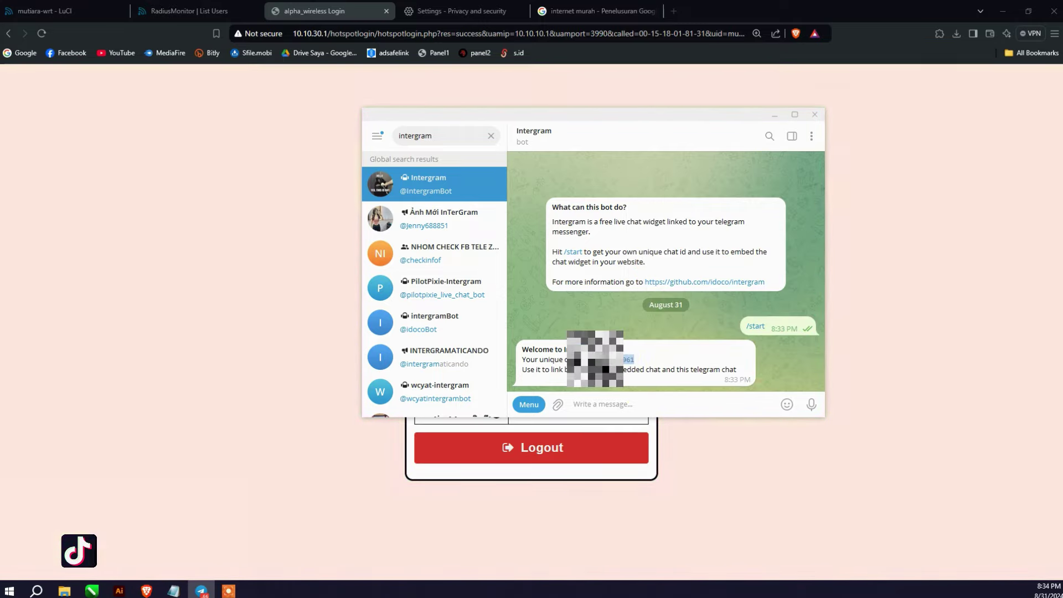
right_click(610, 362)
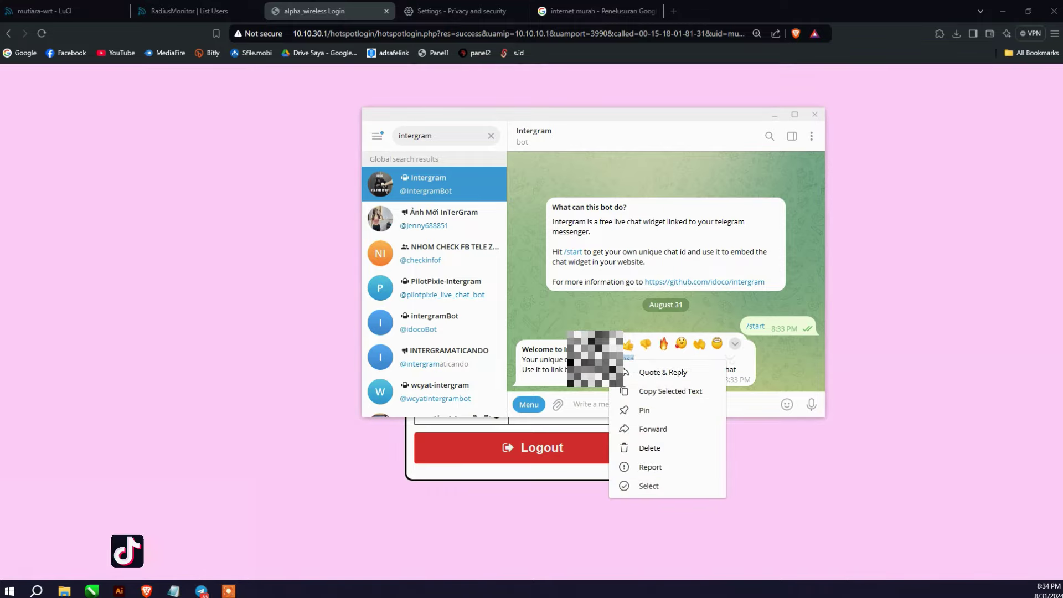
click(638, 391)
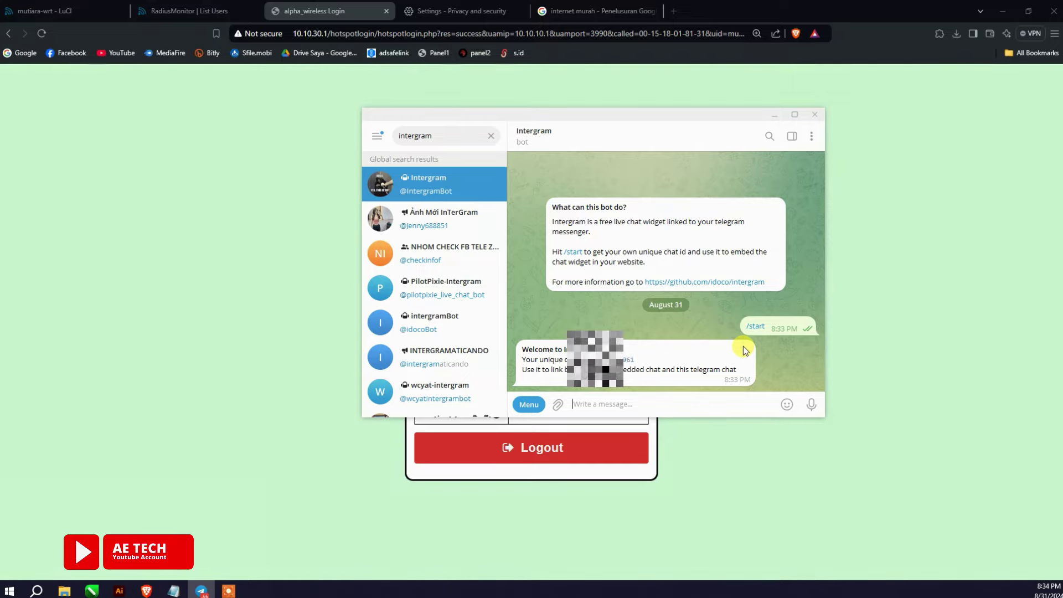
Delete the bot's welcome reply containing the chat ID.
right_click(687, 360)
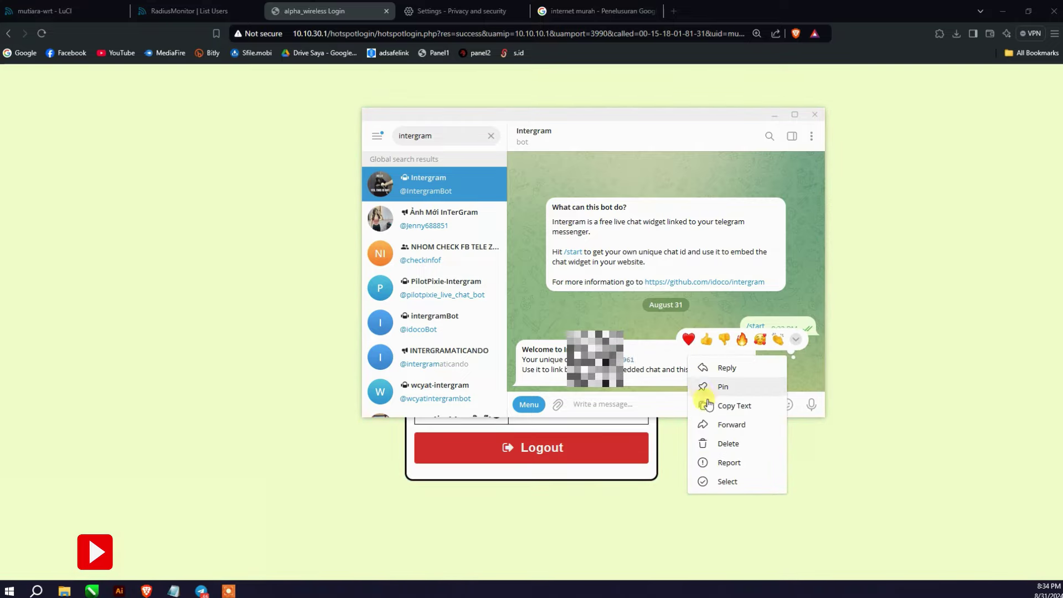
click(727, 443)
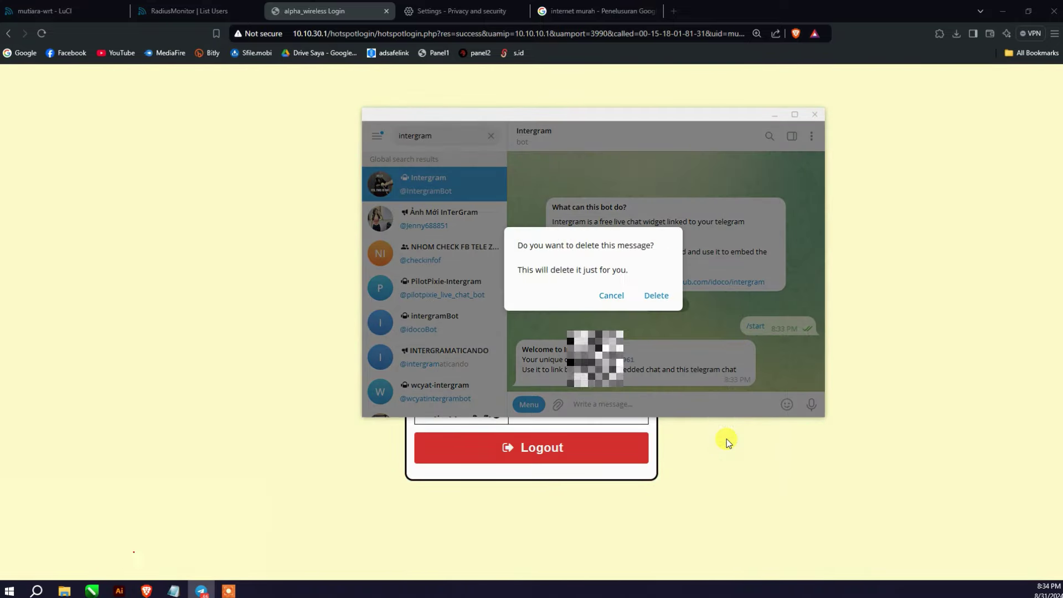
click(656, 296)
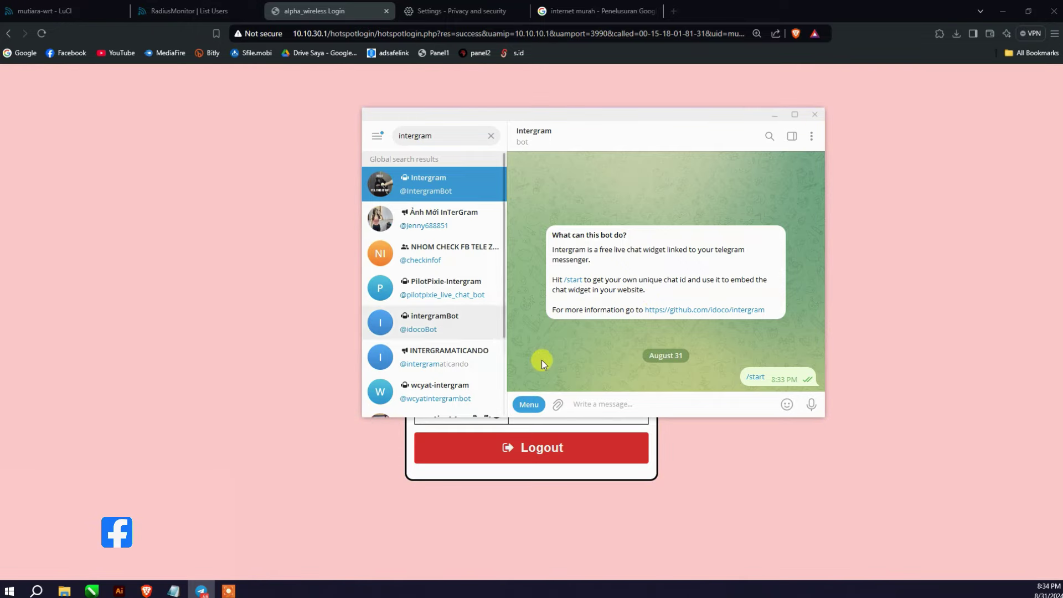
Replace the 'id intergram anda' placeholder in window.intergramId with the copied chat ID and save.
click(81, 13)
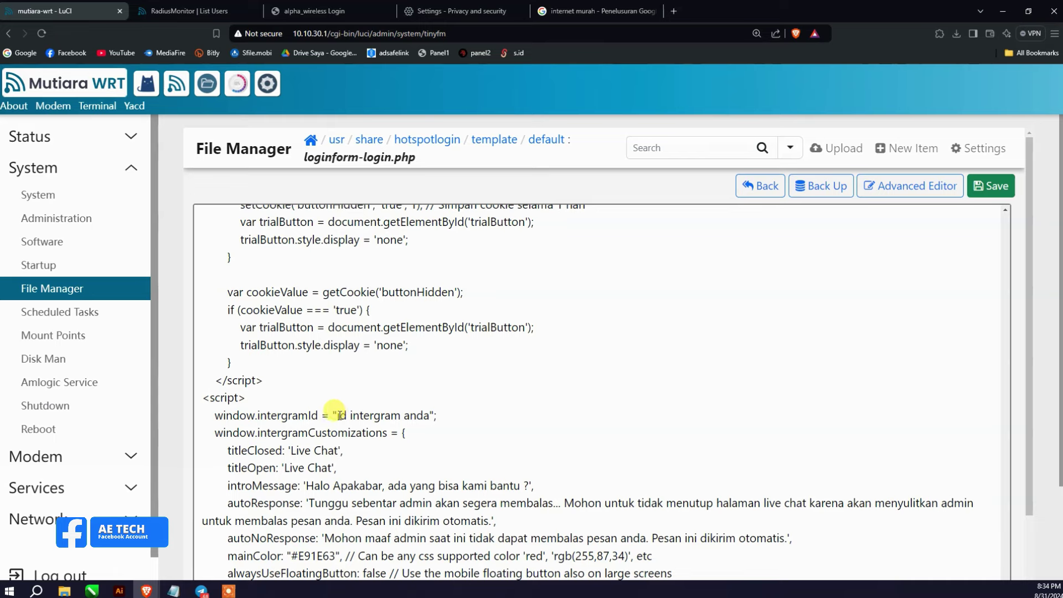
drag(338, 415, 377, 416)
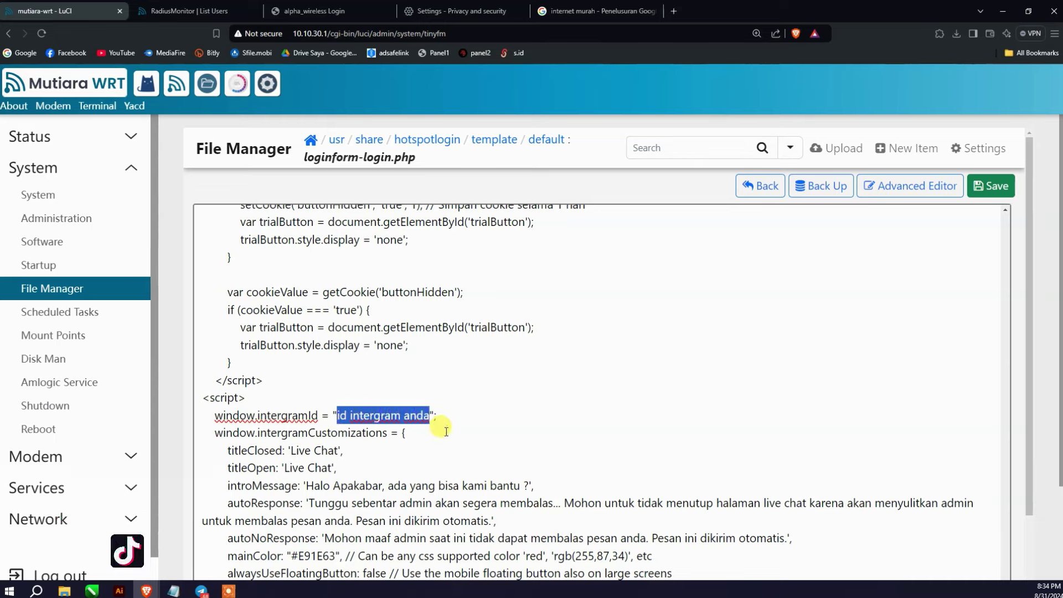
key(ctrl+v)
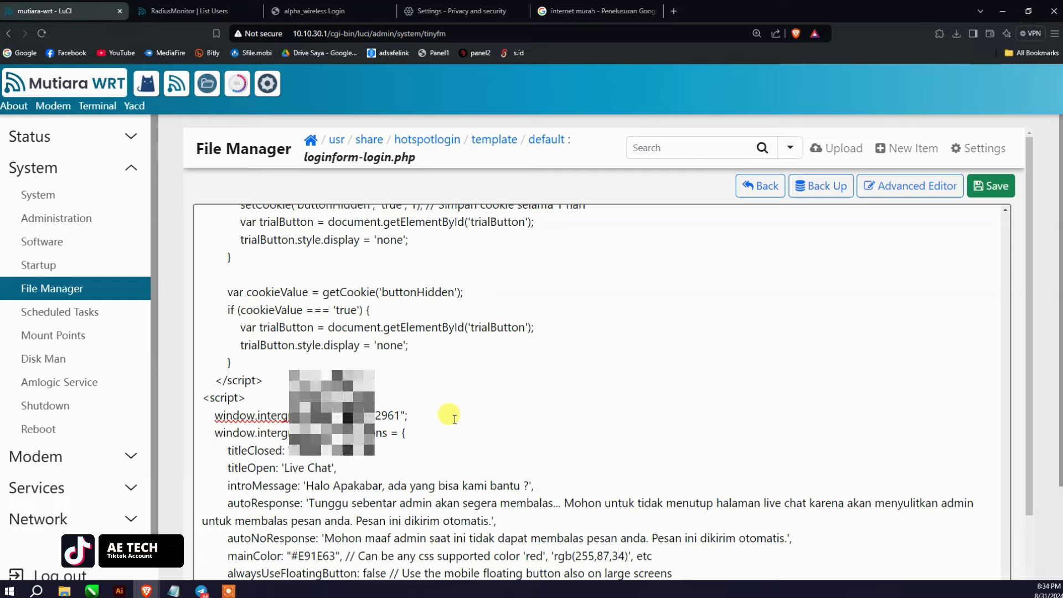
click(989, 188)
click(760, 186)
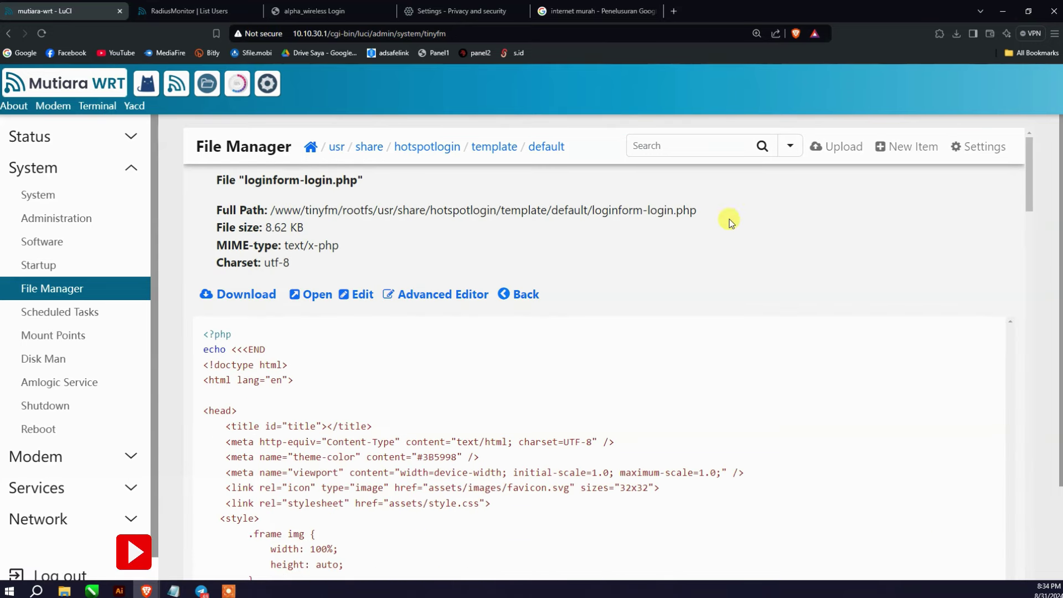
Return to the template file list and open prelogin.php in the editor.
click(526, 294)
scroll(516, 430, down, 4)
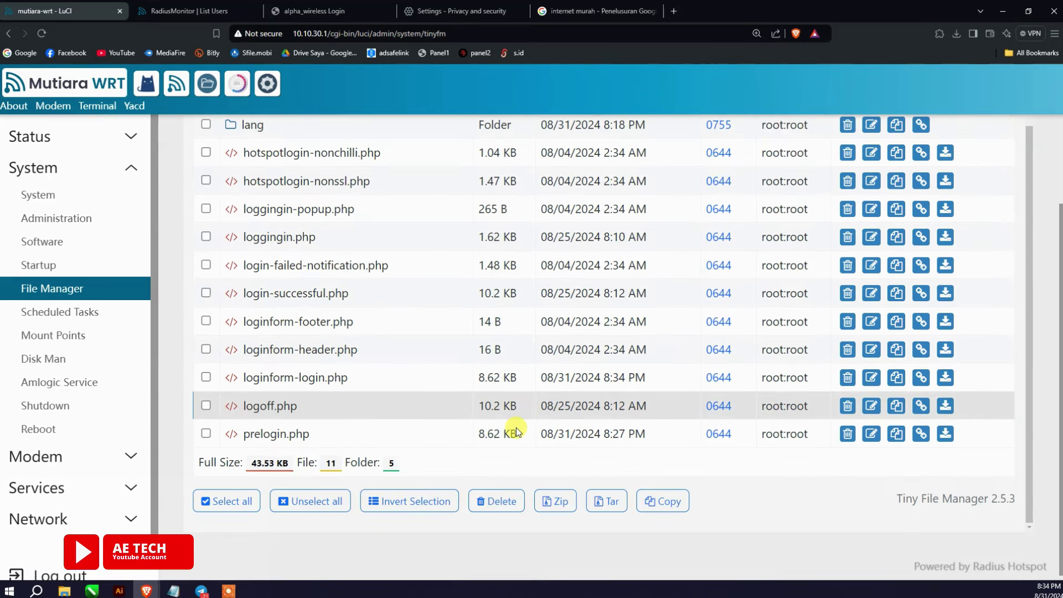
click(268, 432)
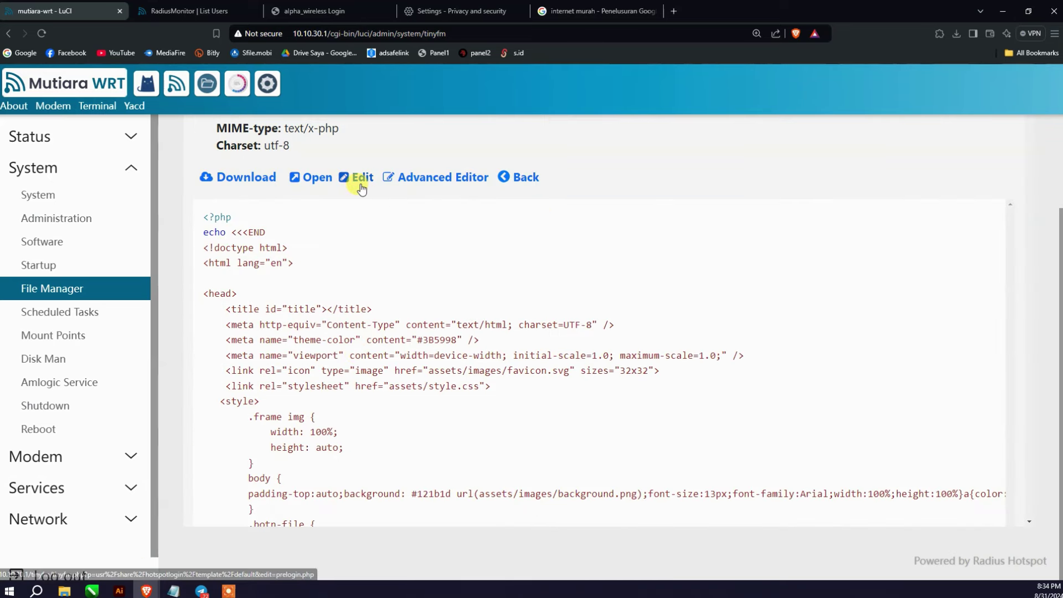
click(361, 177)
Paste the Intergram chat ID over the intergramId placeholder and save prelogin.php.
scroll(505, 426, down, 5)
scroll(493, 426, down, 15)
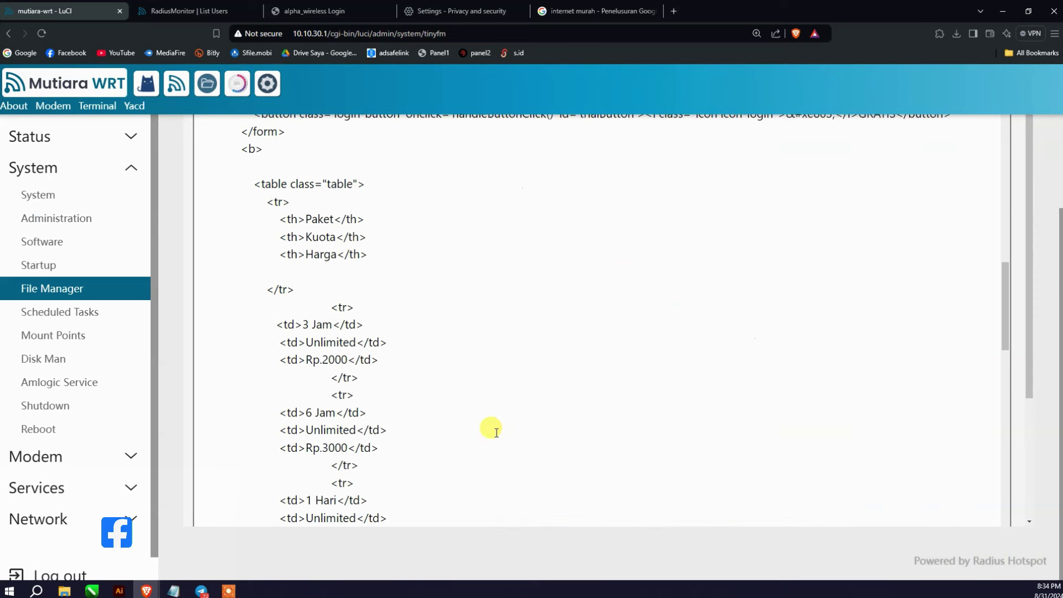
scroll(466, 437, down, 10)
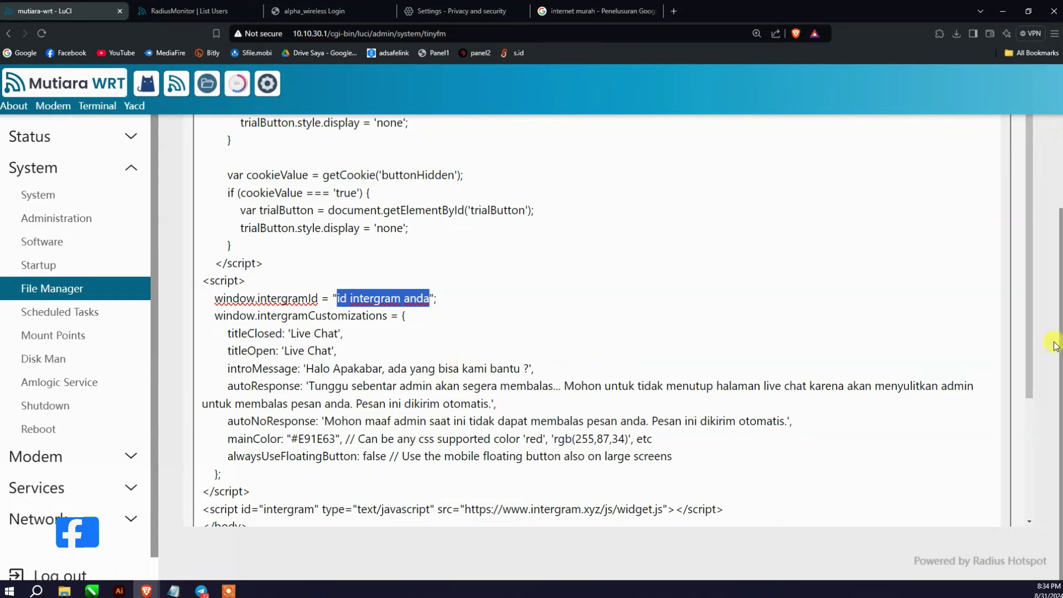
scroll(1009, 262, up, 1)
scroll(1005, 269, up, 1)
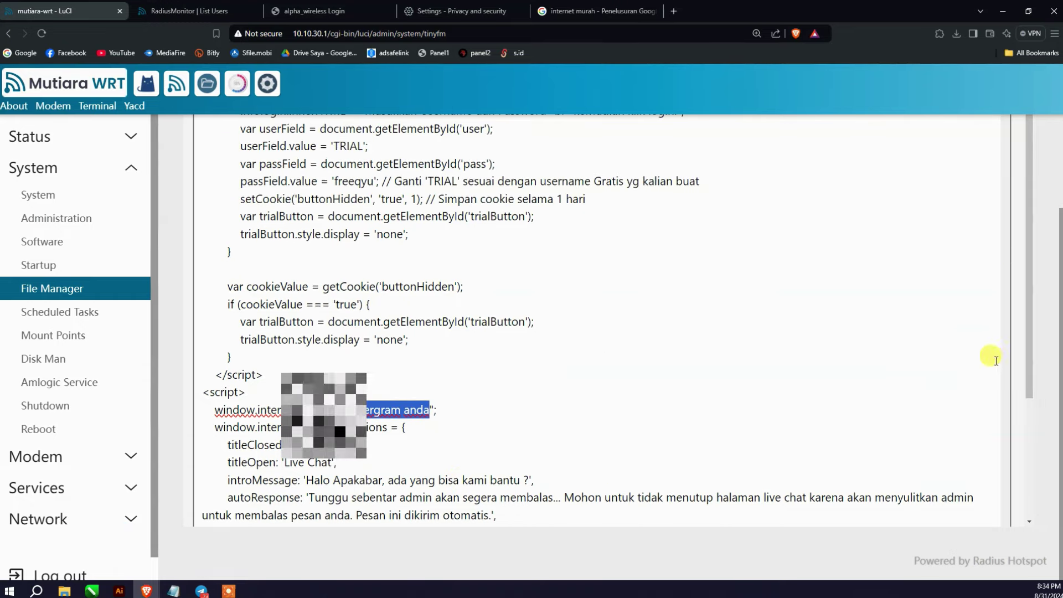
key(ctrl+v)
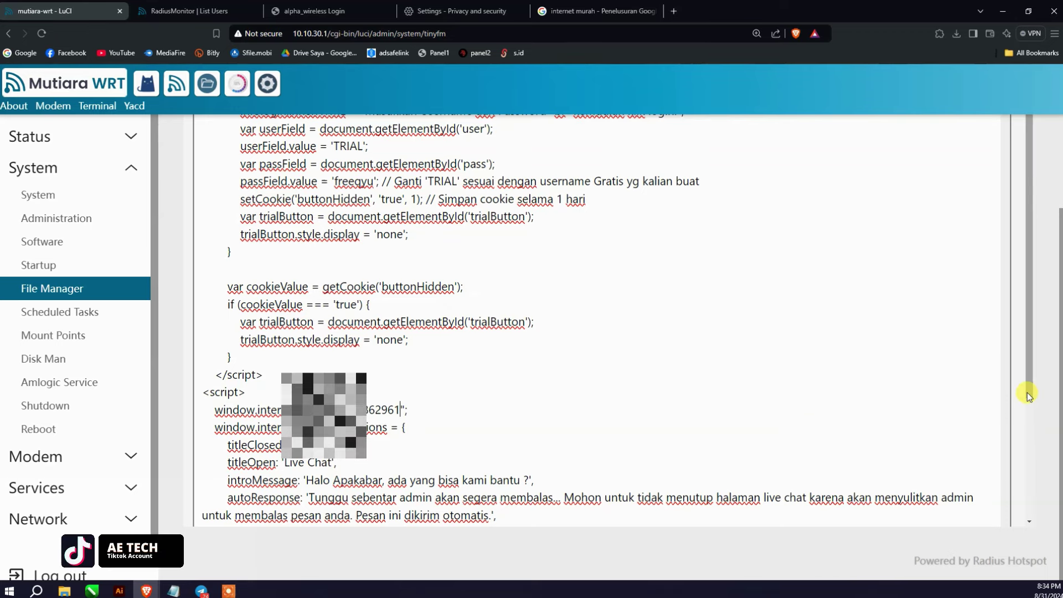
scroll(1001, 420, up, 8)
scroll(1005, 495, up, 10)
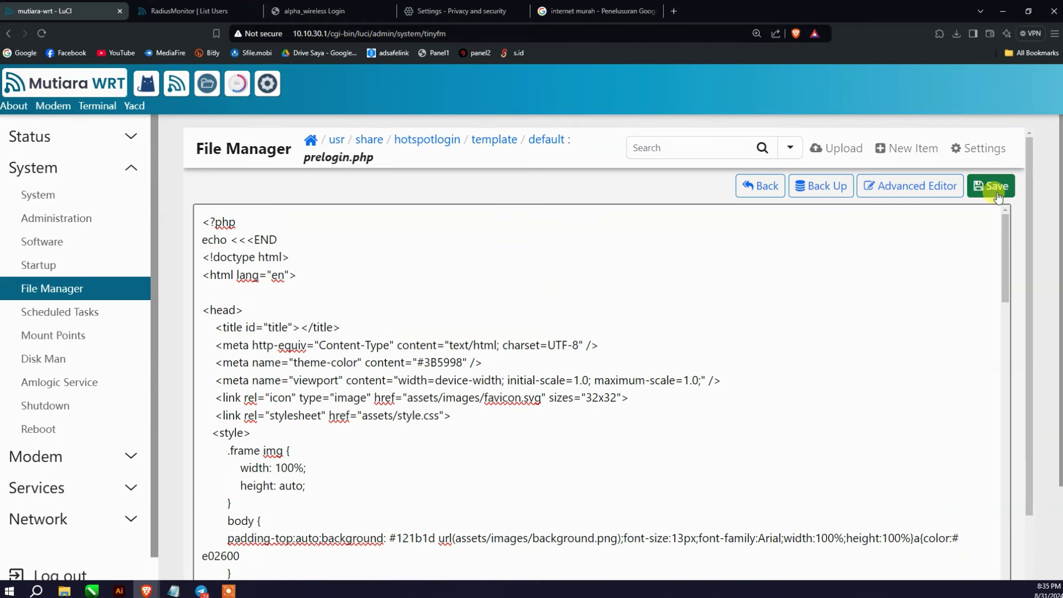
click(996, 187)
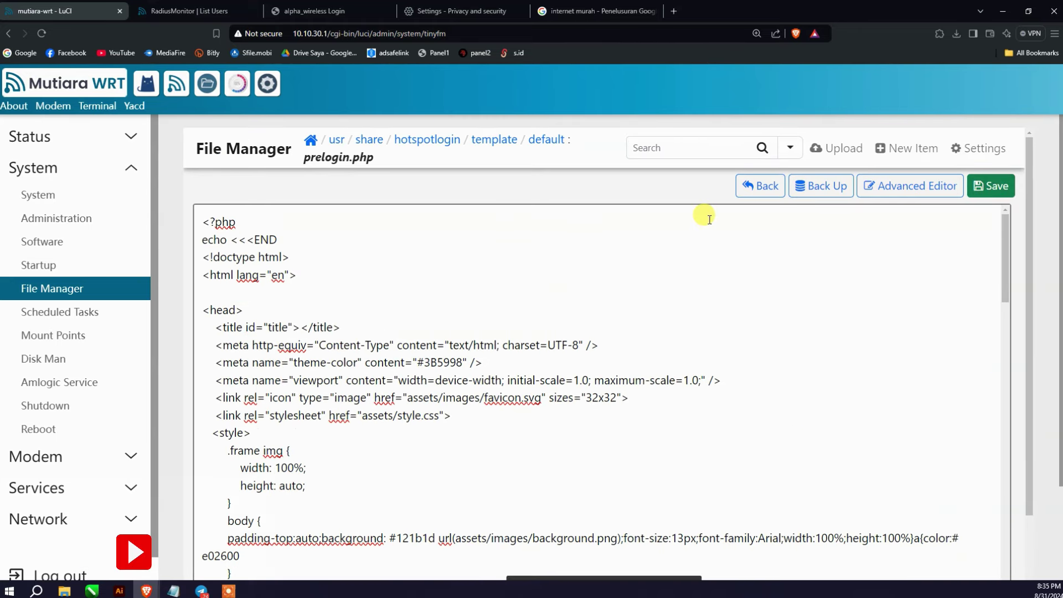
Go back to the template file list, then switch to the hotspot login page.
click(761, 186)
click(515, 298)
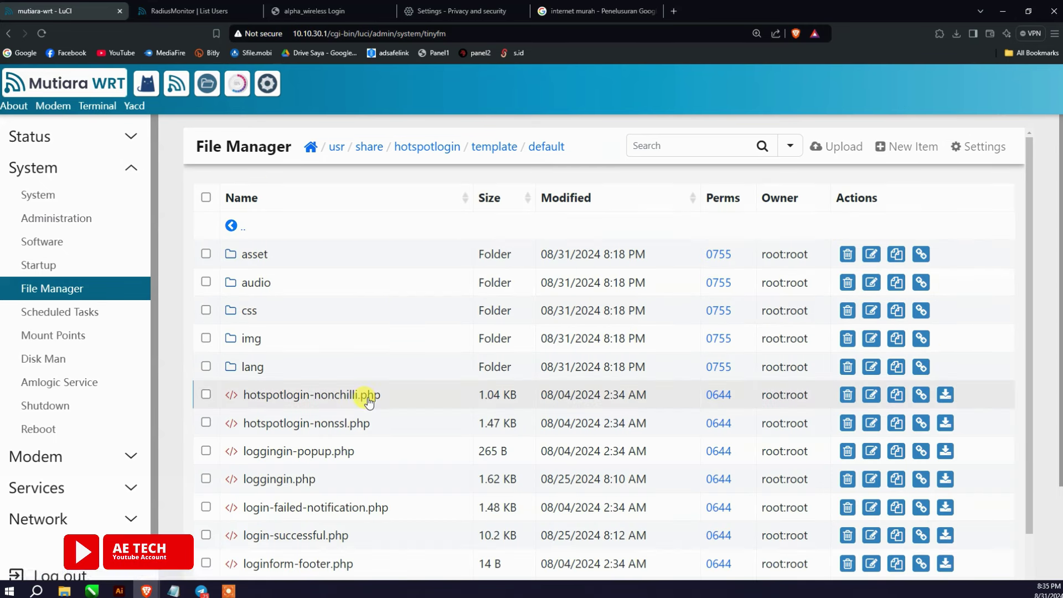
scroll(367, 398, down, 5)
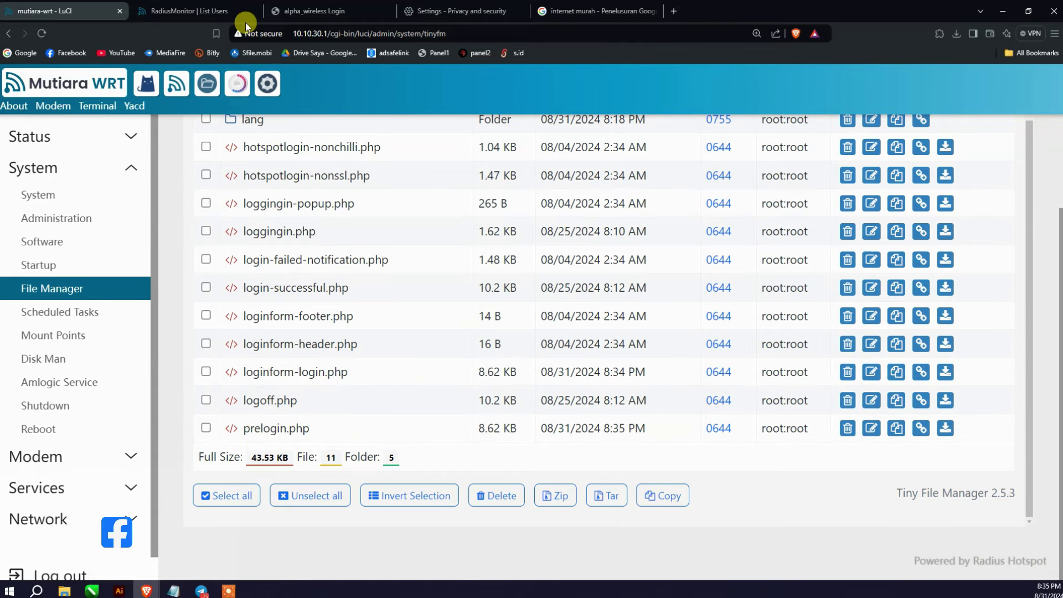
click(288, 11)
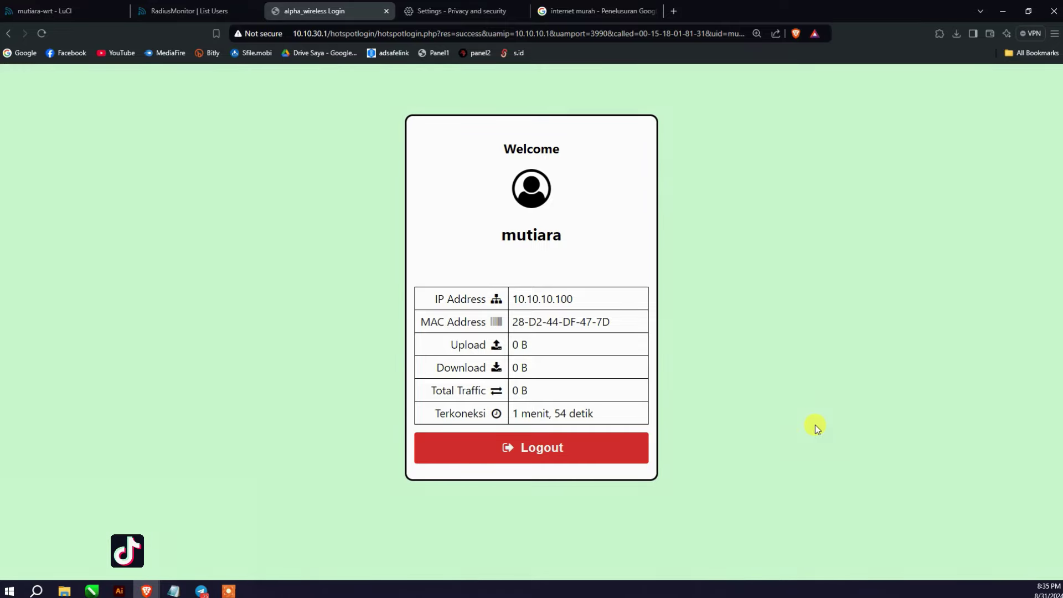
Log out of the hotspot session and type 'halo' into the Live Chat window.
click(514, 453)
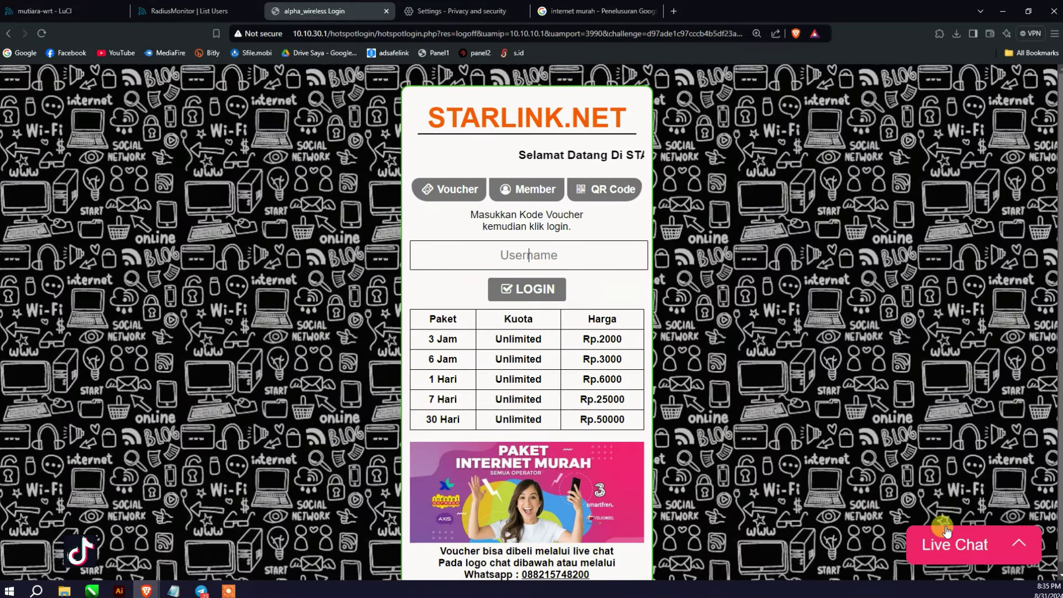
click(1005, 544)
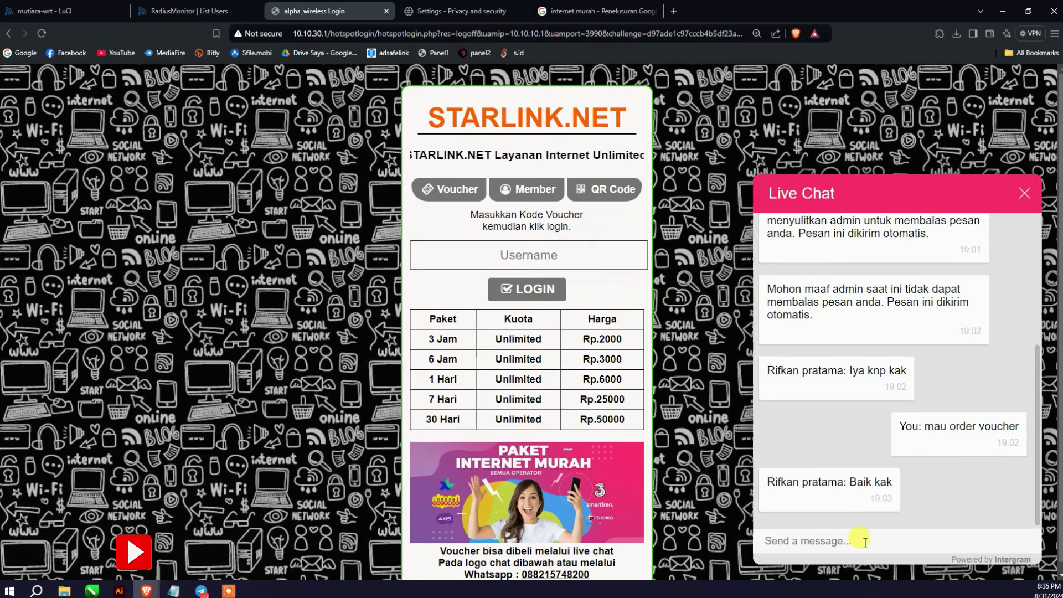
scroll(859, 474, up, 3)
scroll(836, 388, down, 5)
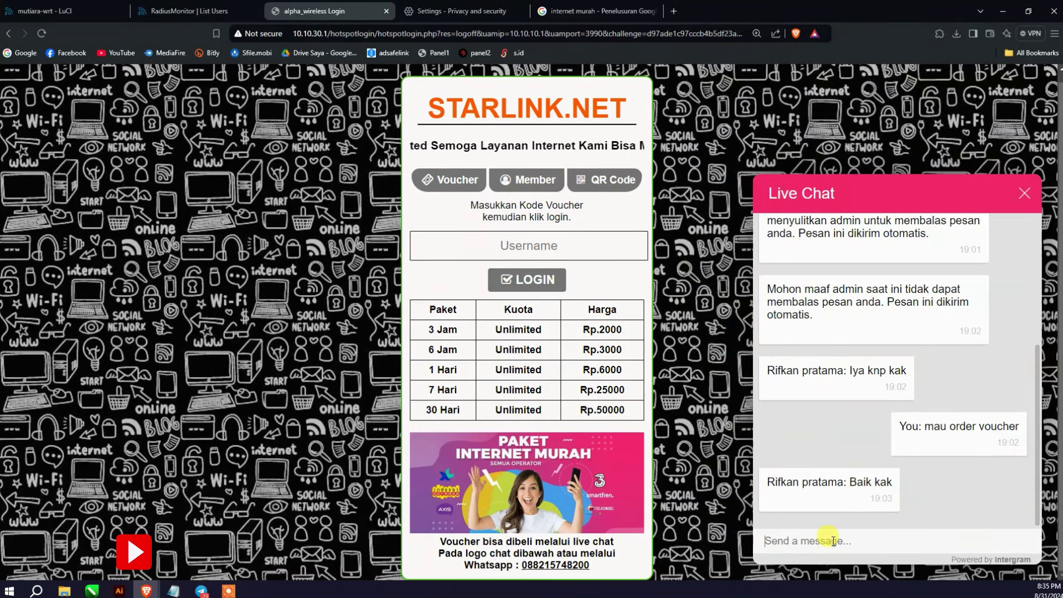
text(halo)
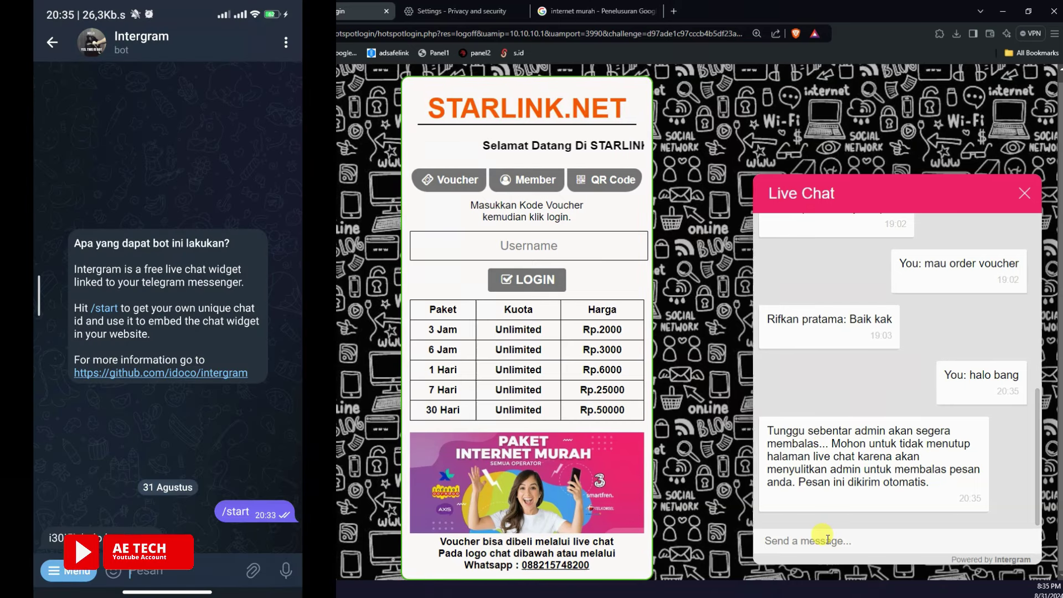
Send 'mau beli voucher bang' in Live Chat, then type 'Vocher'.
text(mau beli )
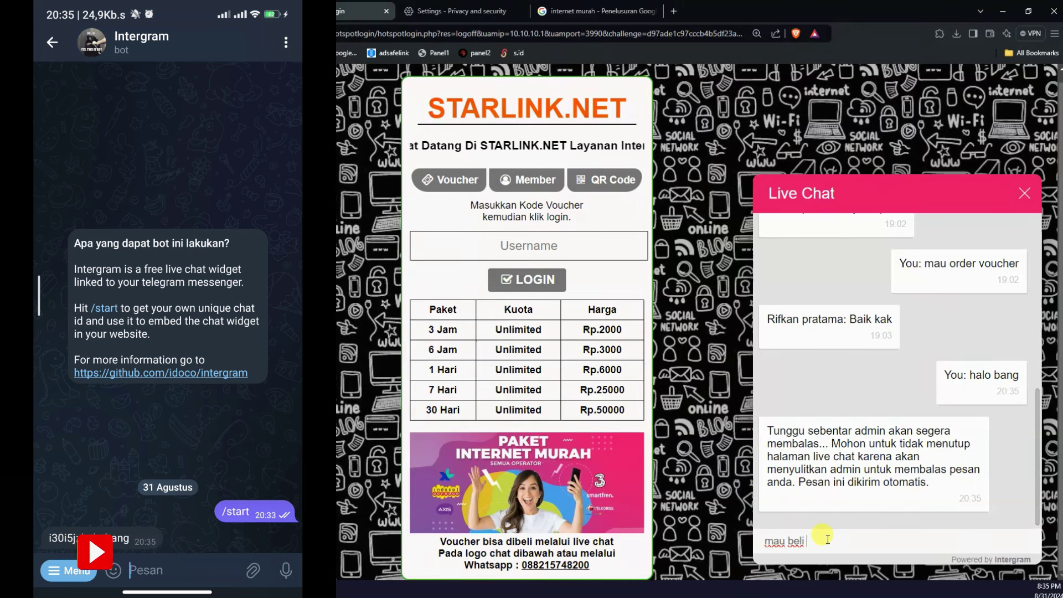
text(voucher ba)
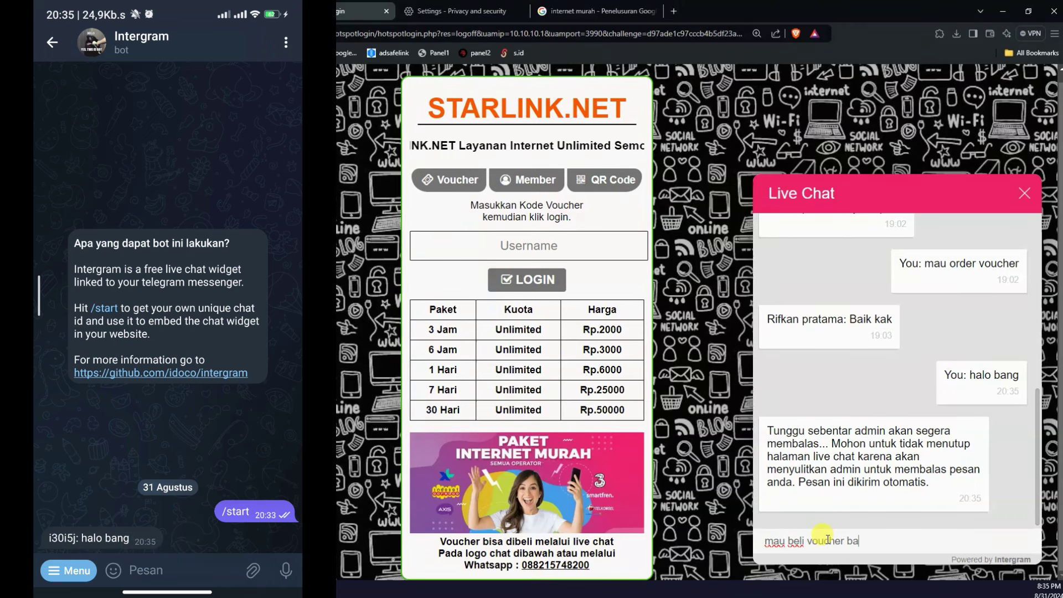
text(ng)
key(Return)
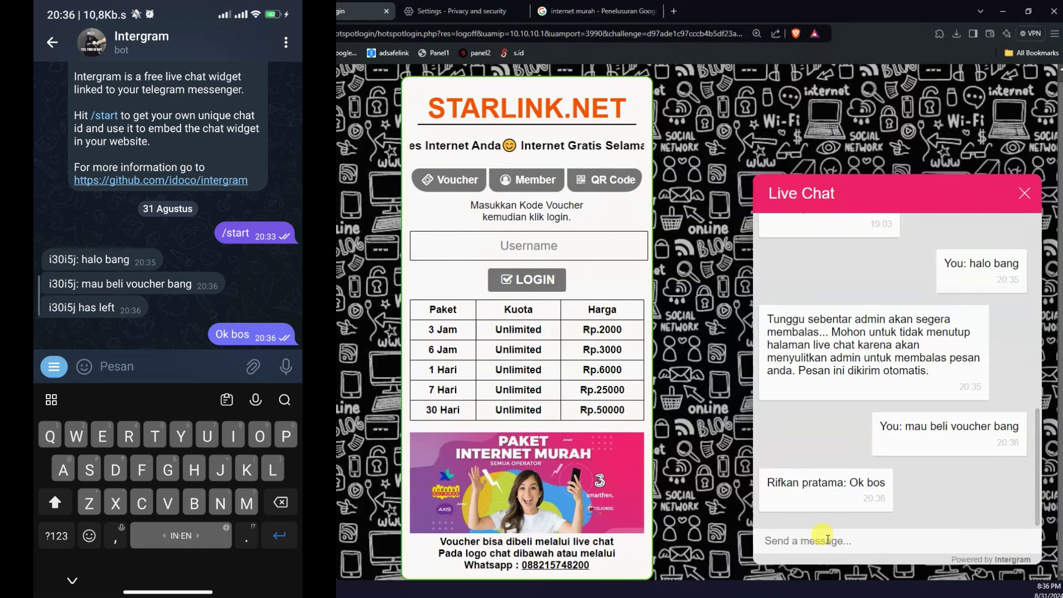
text(V)
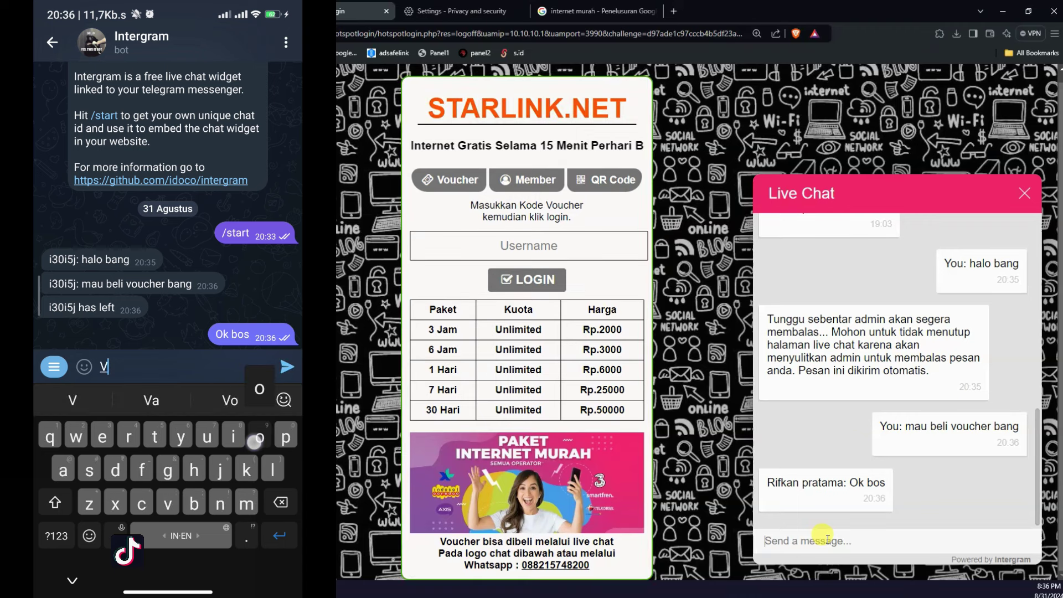
text(ocher)
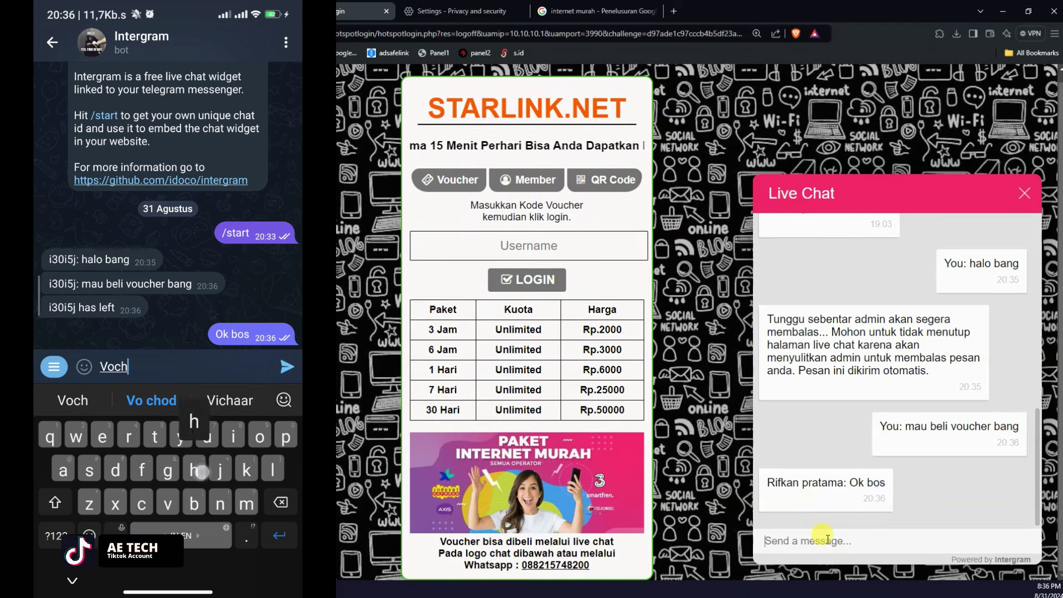